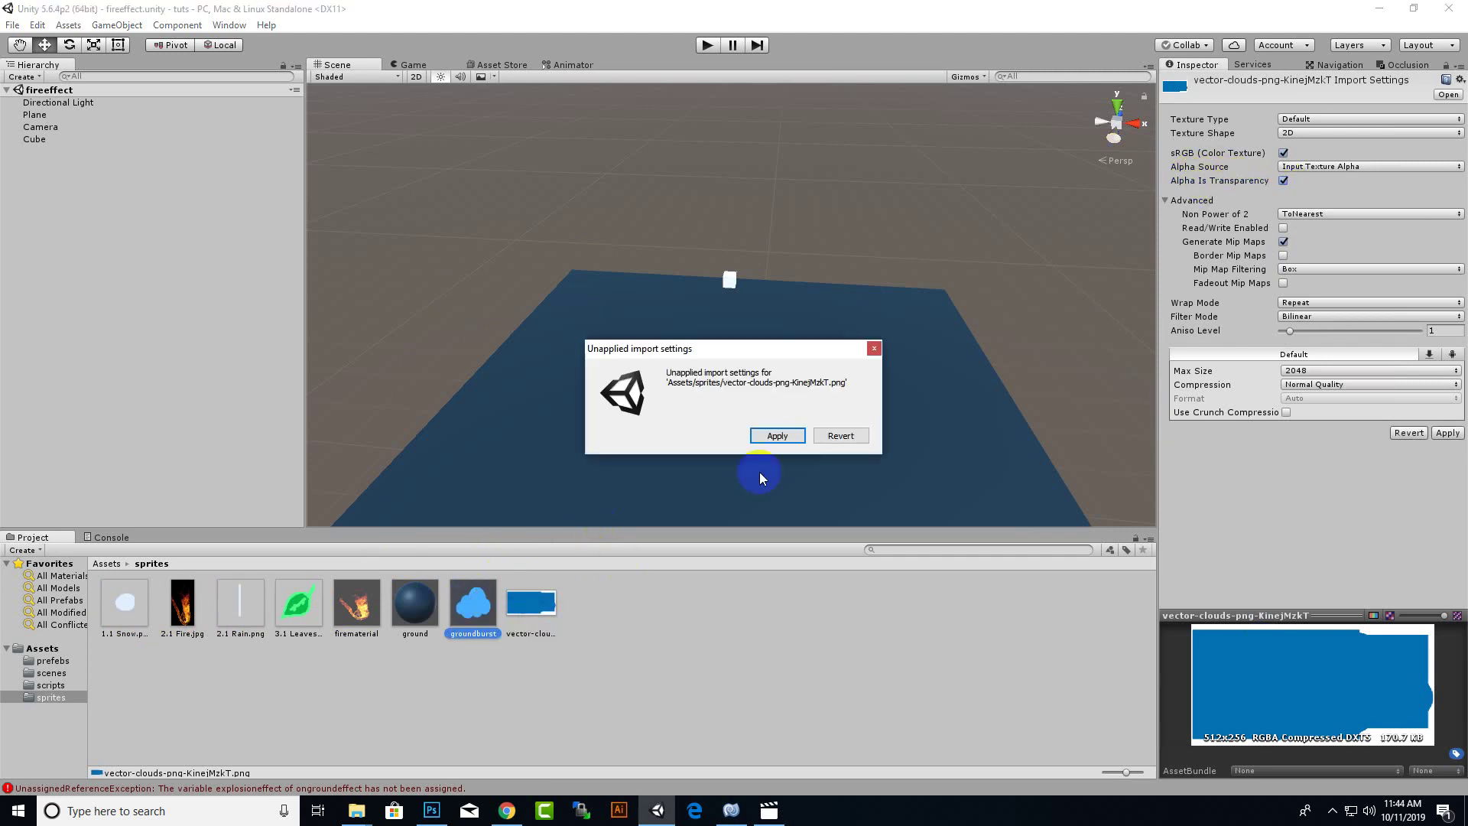
Step: Apply the pending import settings for the vector-clouds texture
left_click(773, 448)
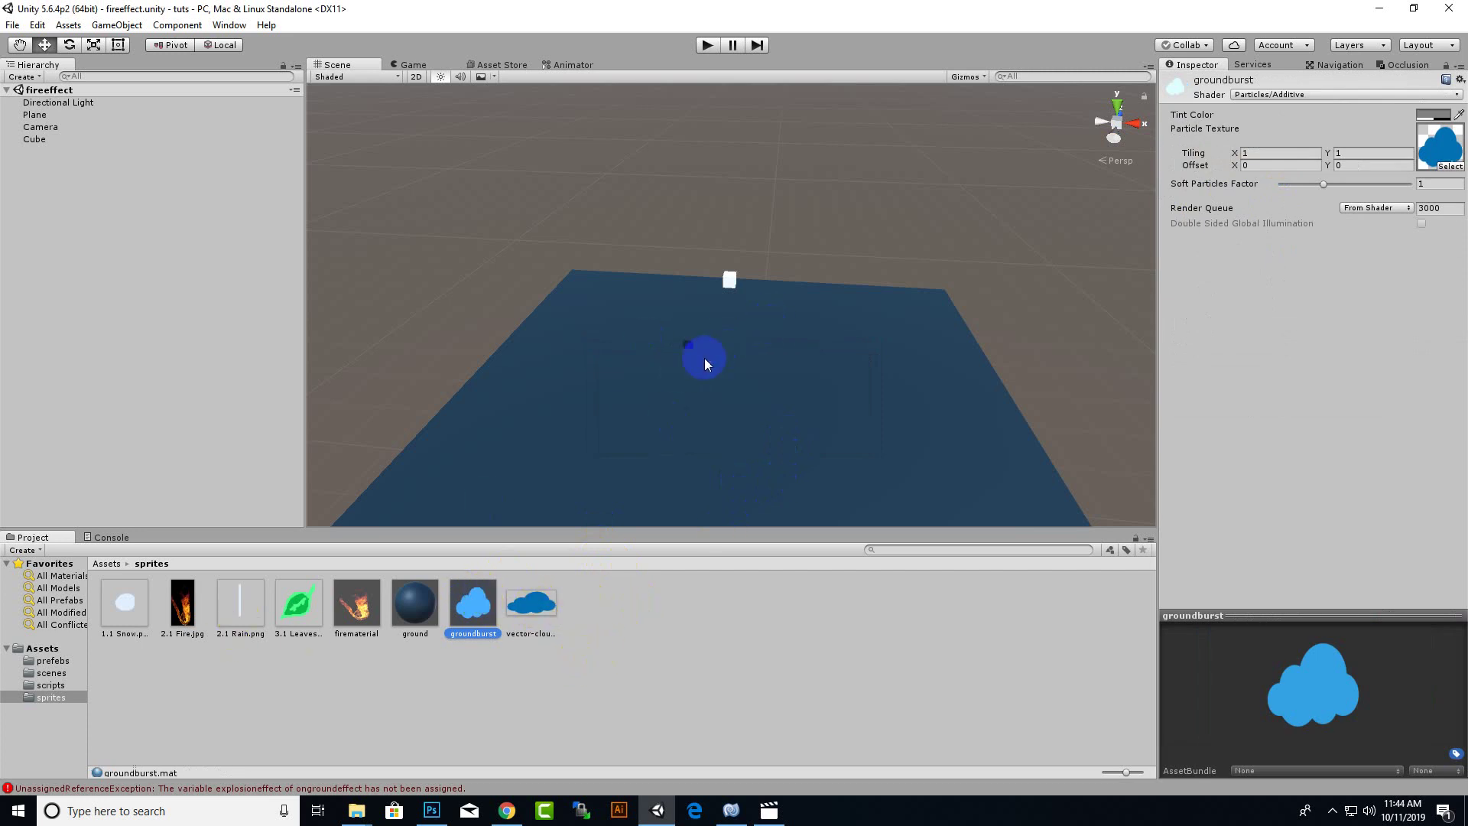
Step: Add a particle system to the fireeffect scene and rename it snoweffect
right_click(109, 177)
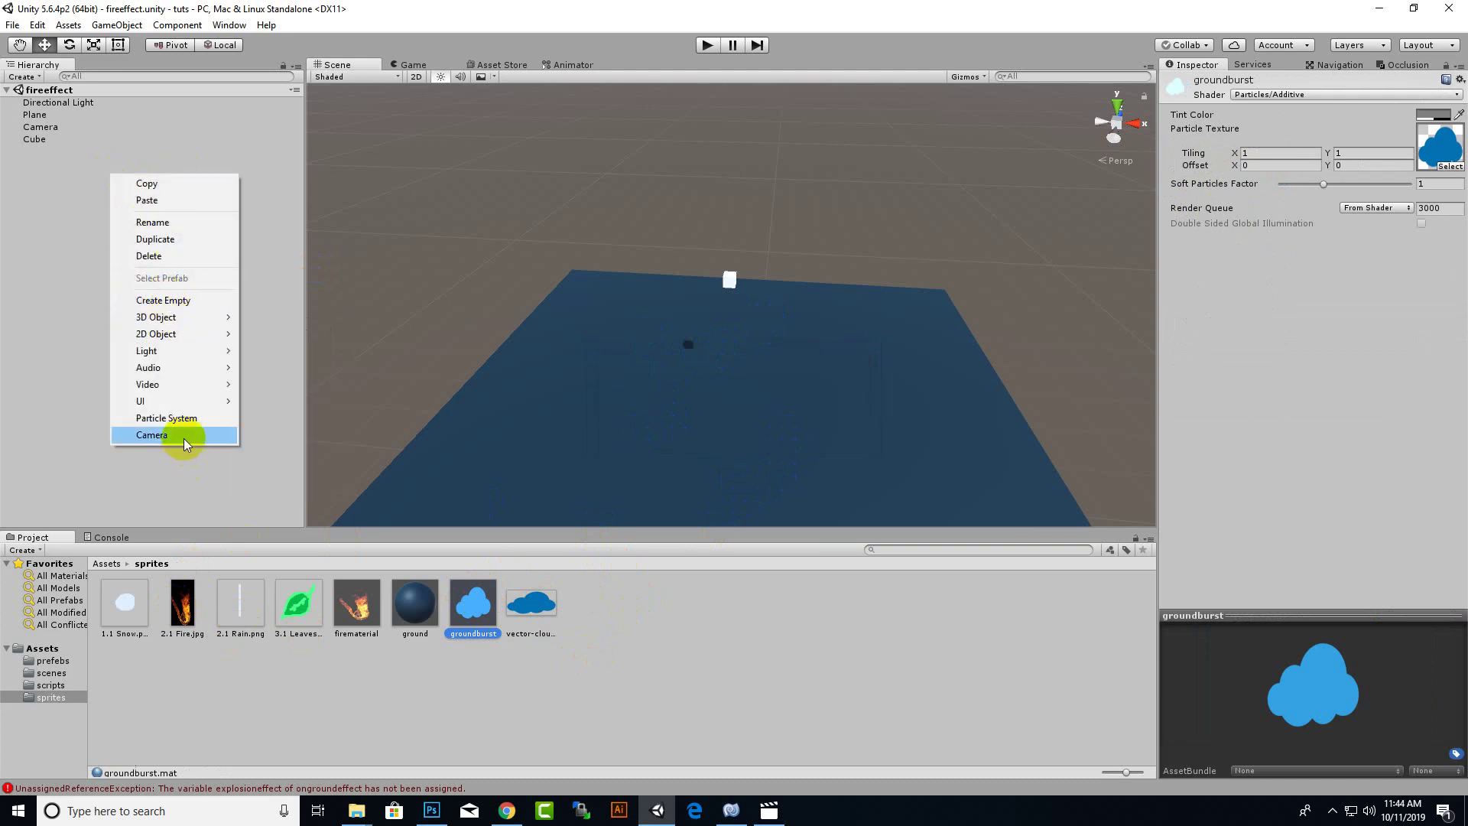
left_click(184, 418)
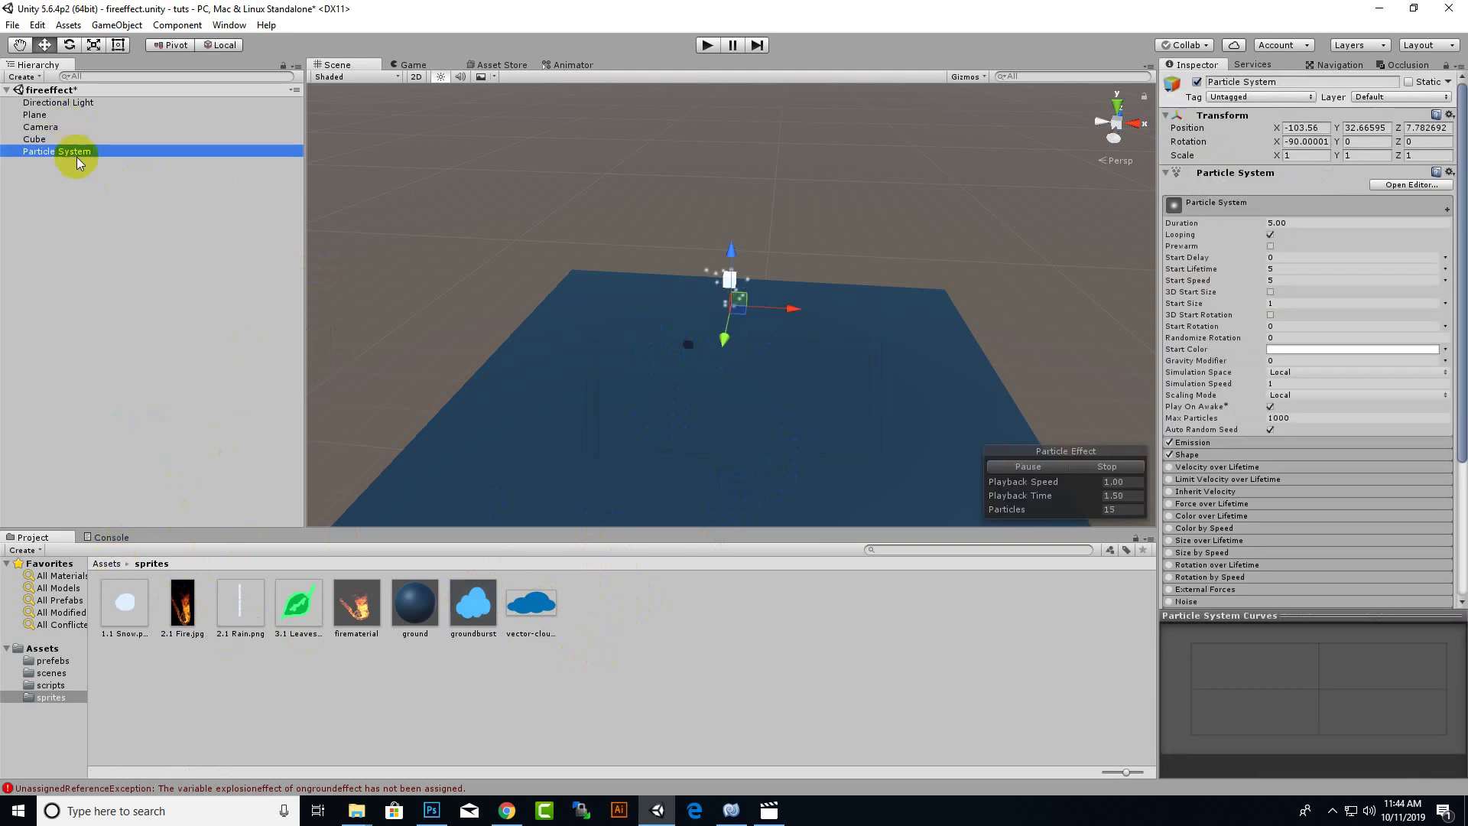
right_click(76, 158)
left_click(90, 194)
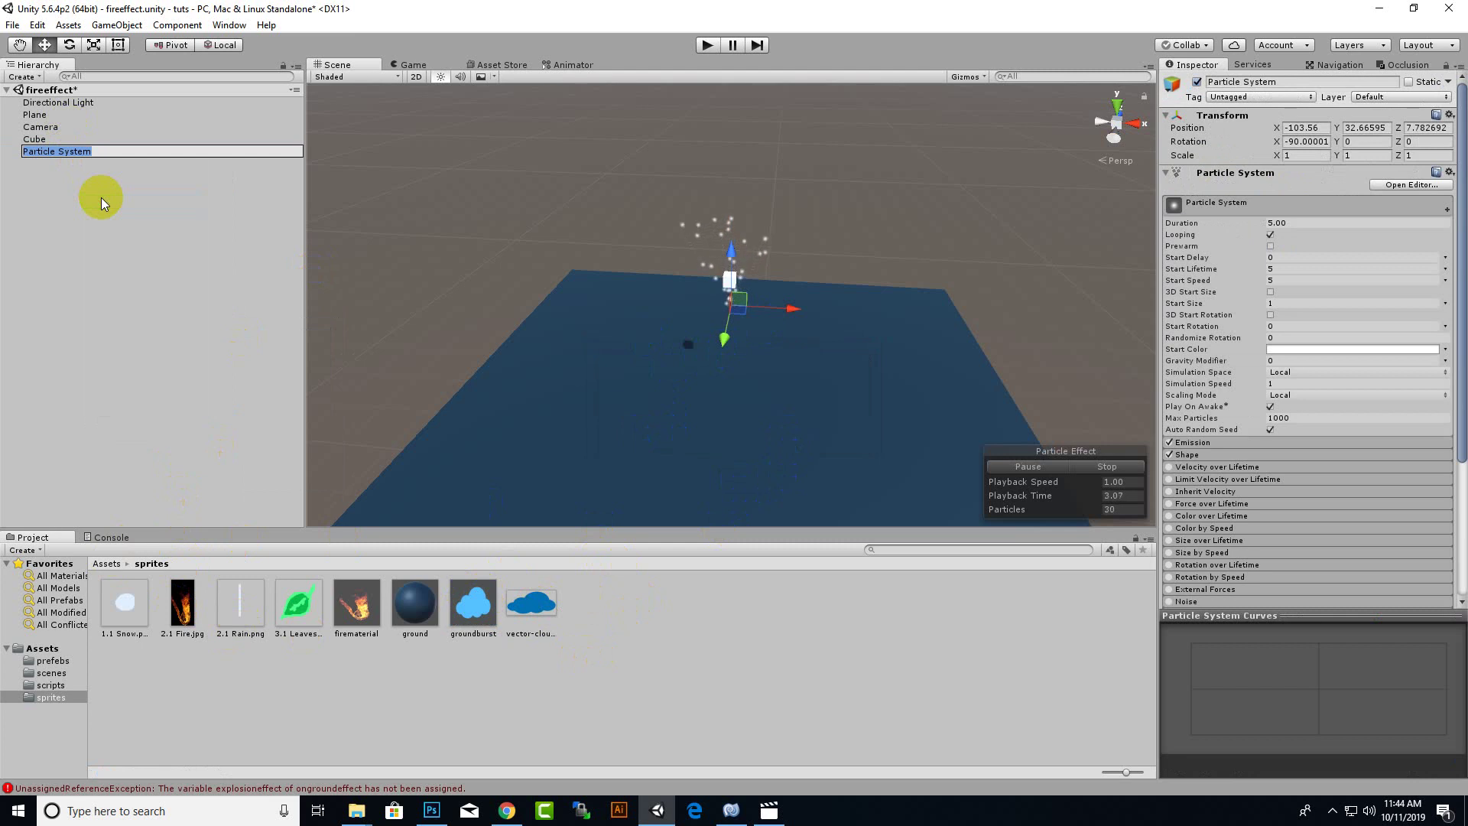
type("snow")
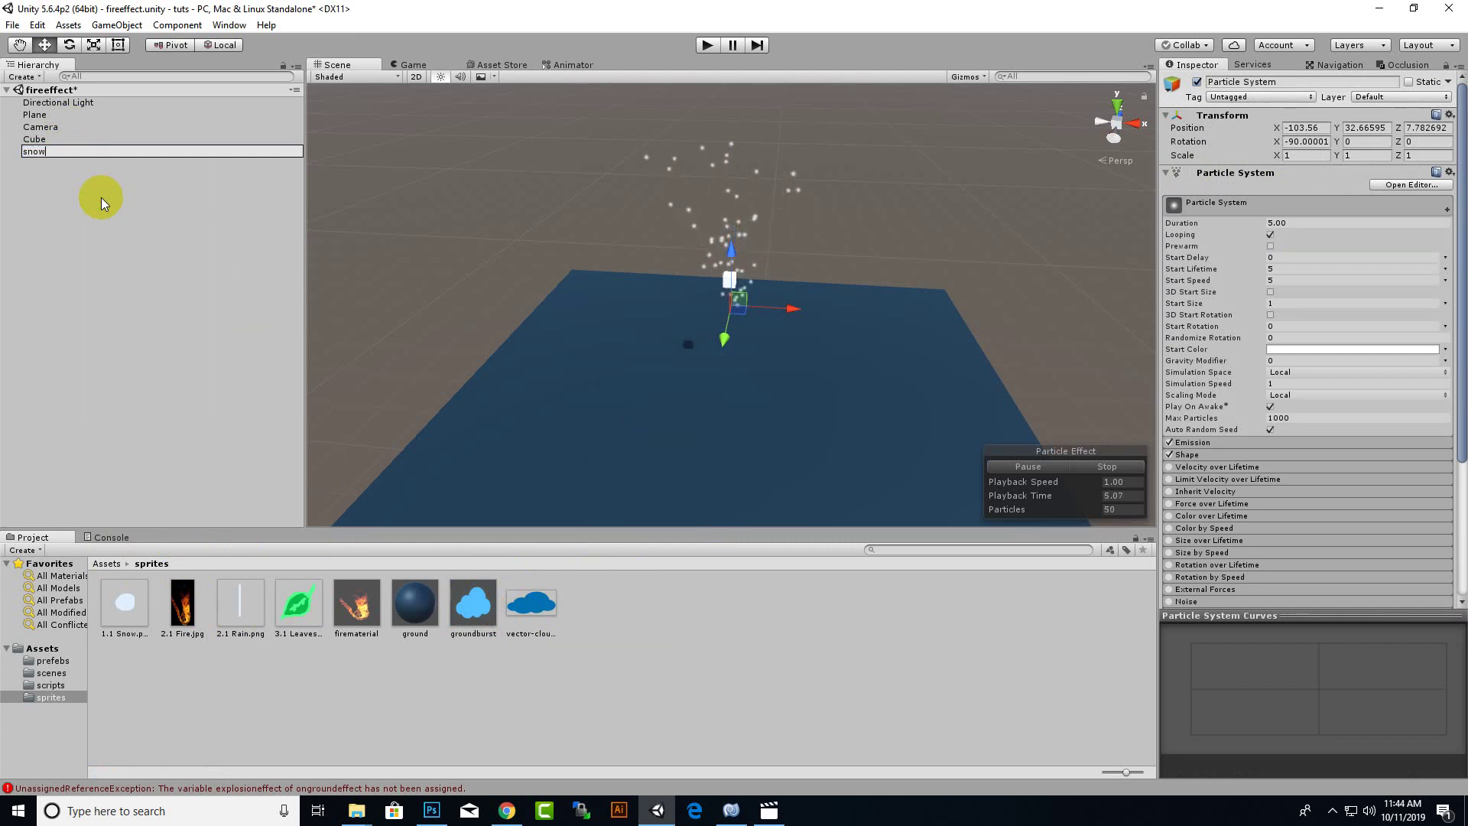
type("ef")
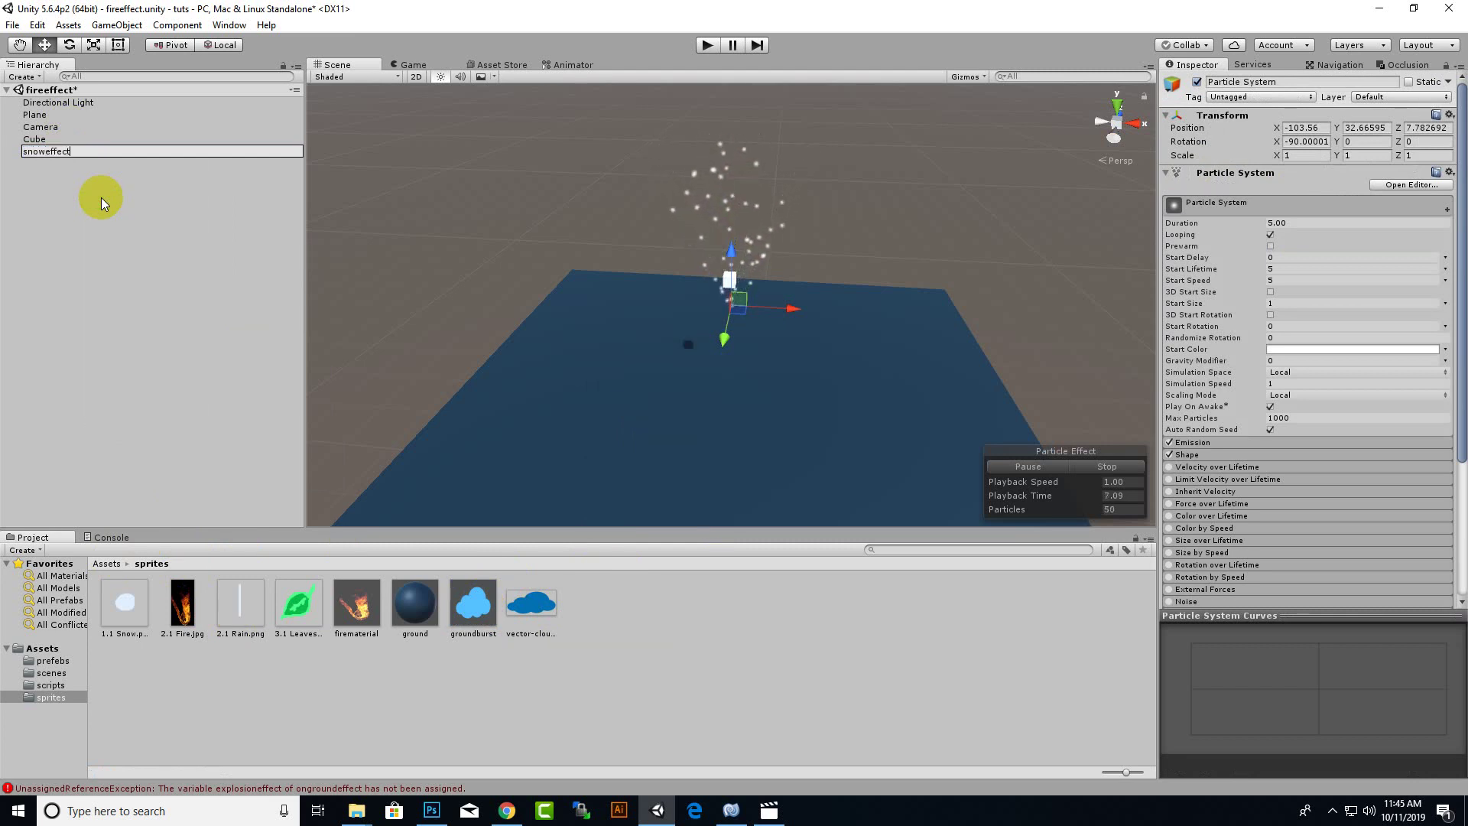
type("fect")
key("Return")
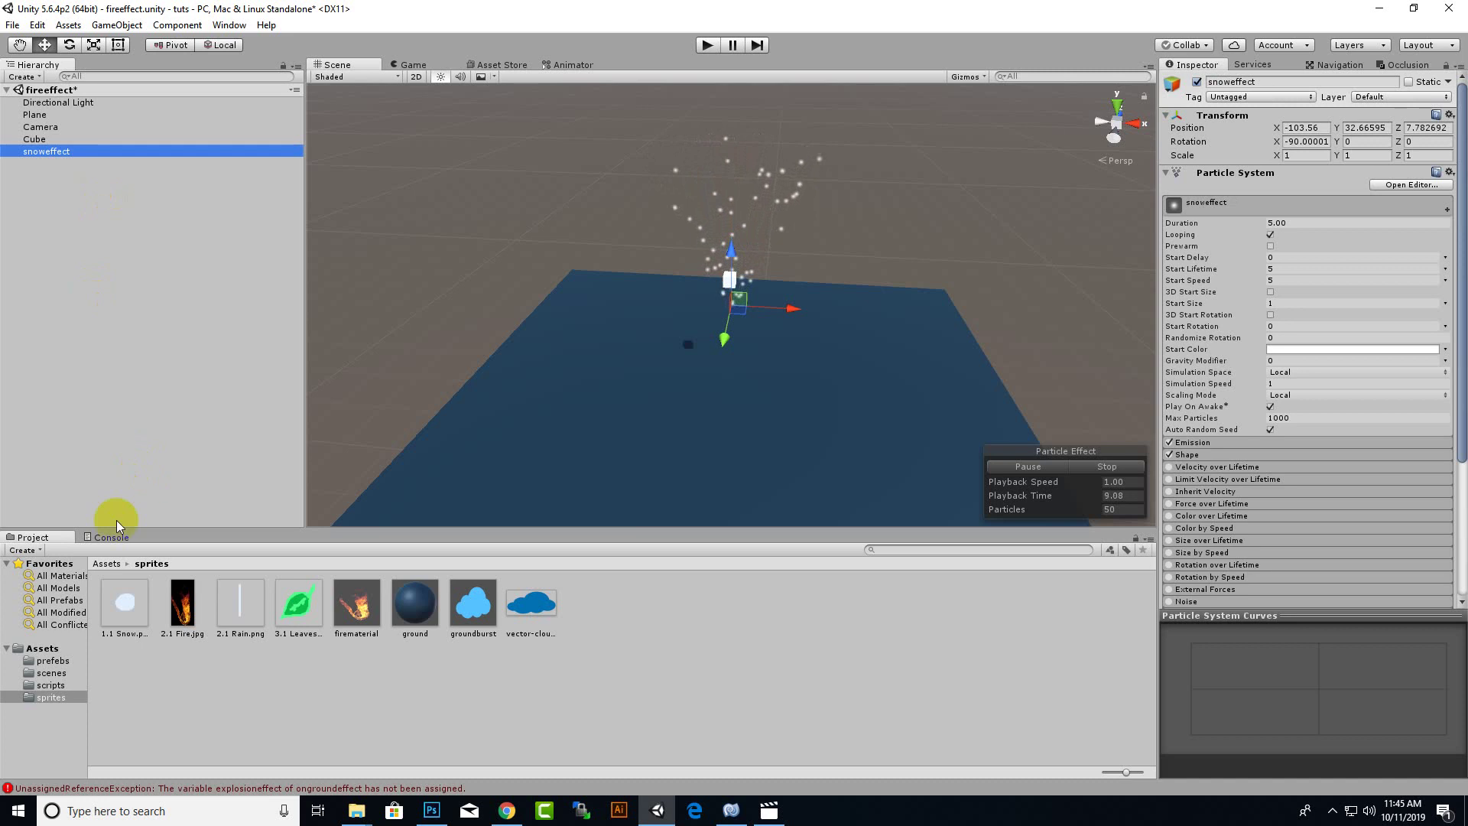
left_click(108, 564)
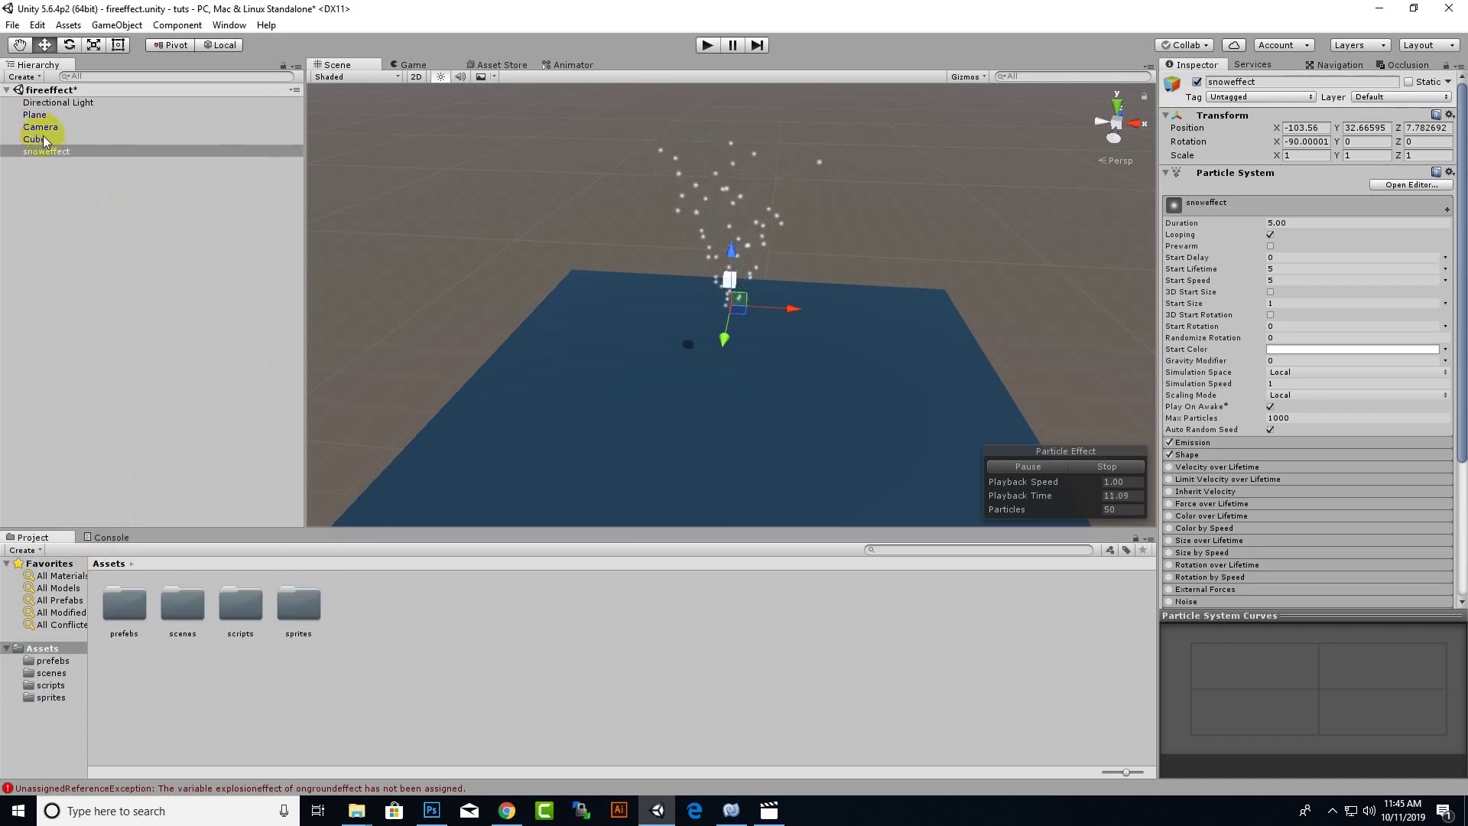
double_click(298, 604)
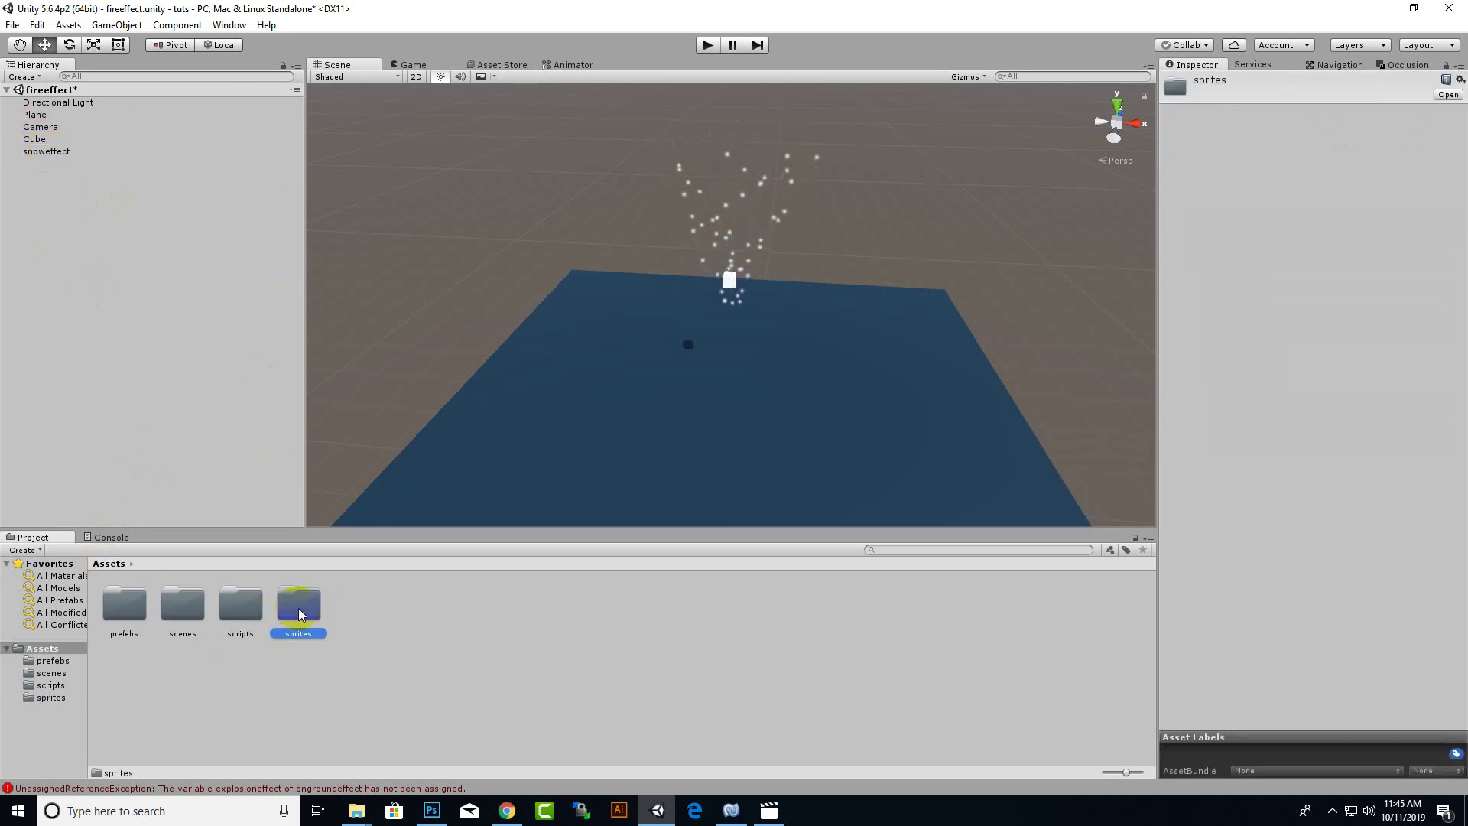
Step: Set the X rotation of snoweffect to 90 and raise it above the cube to a Y position of about 61
left_click(98, 153)
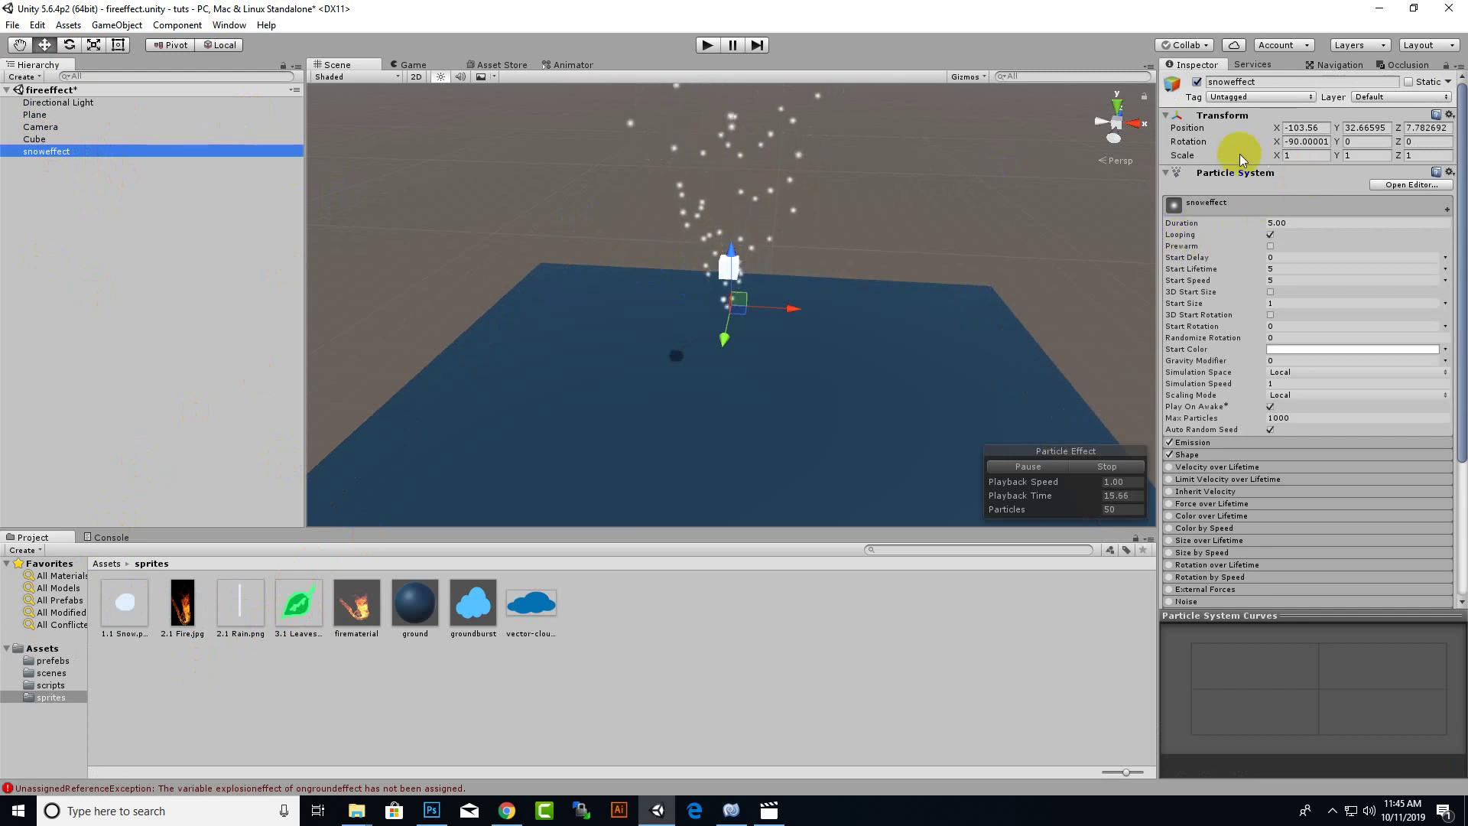
left_click(1302, 142)
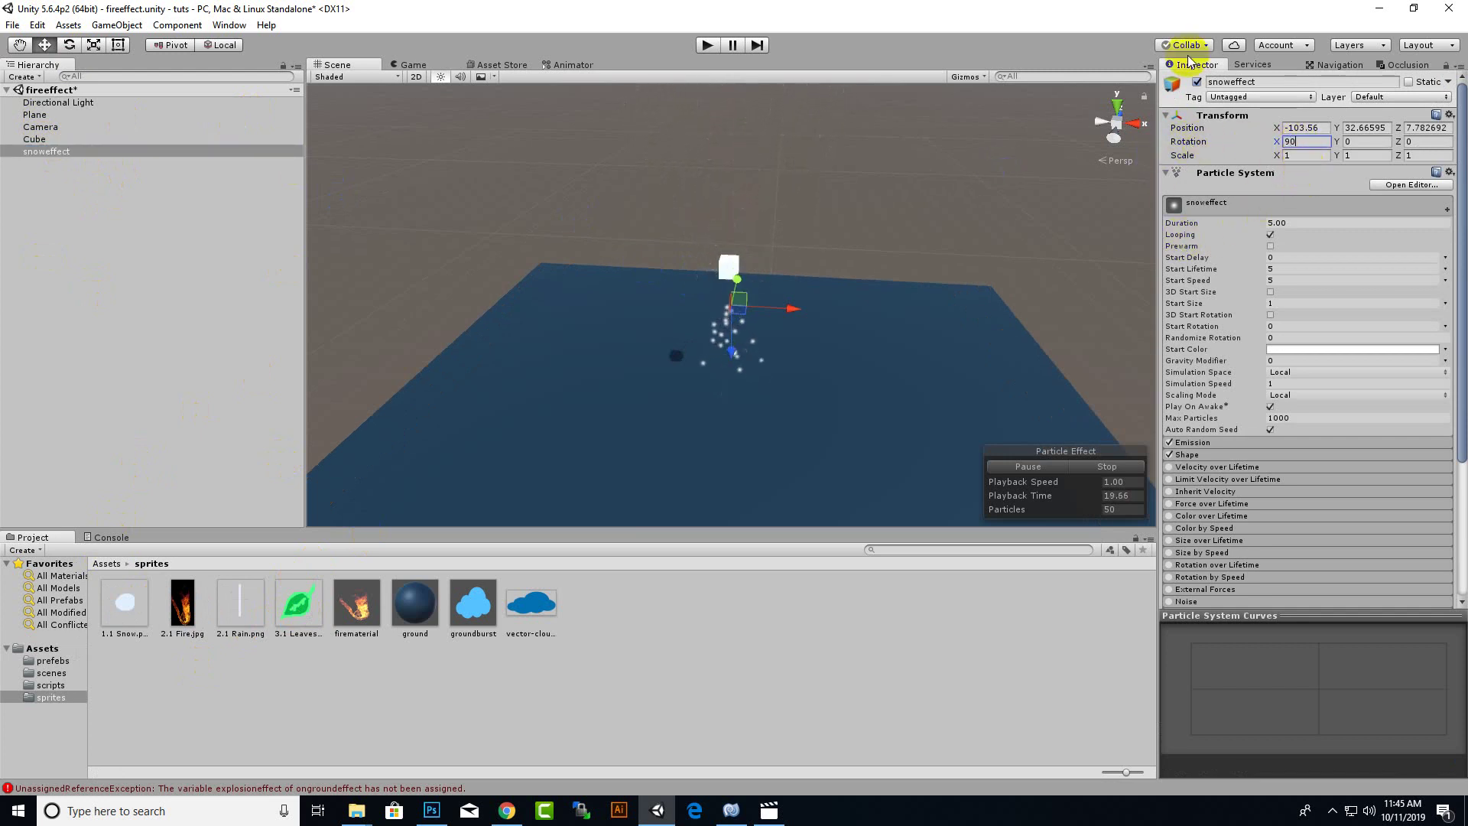
left_click_drag(740, 358, 739, 256)
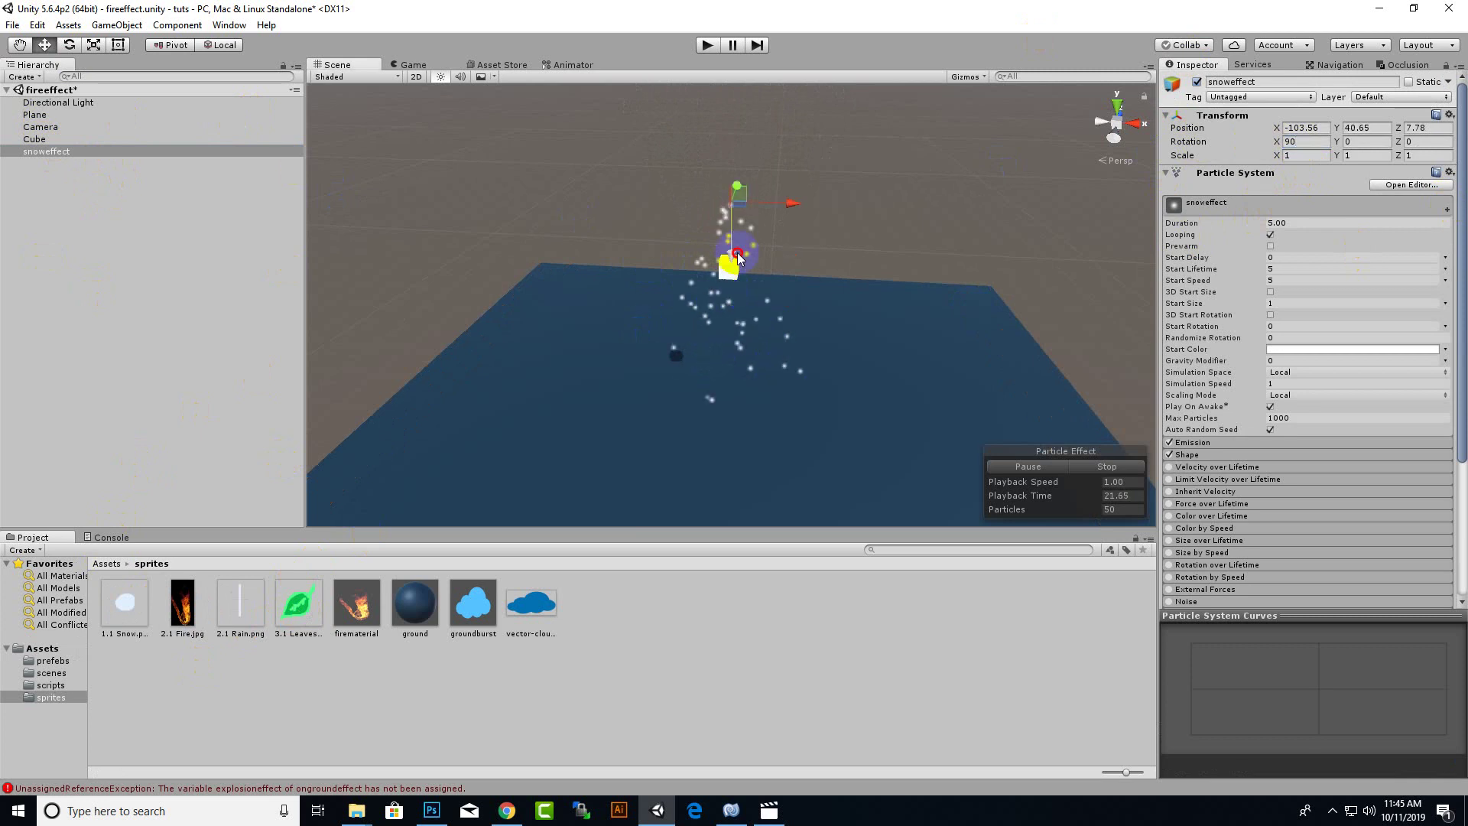
scroll(767, 252, "down", 4)
middle_click_drag(759, 221, 774, 268)
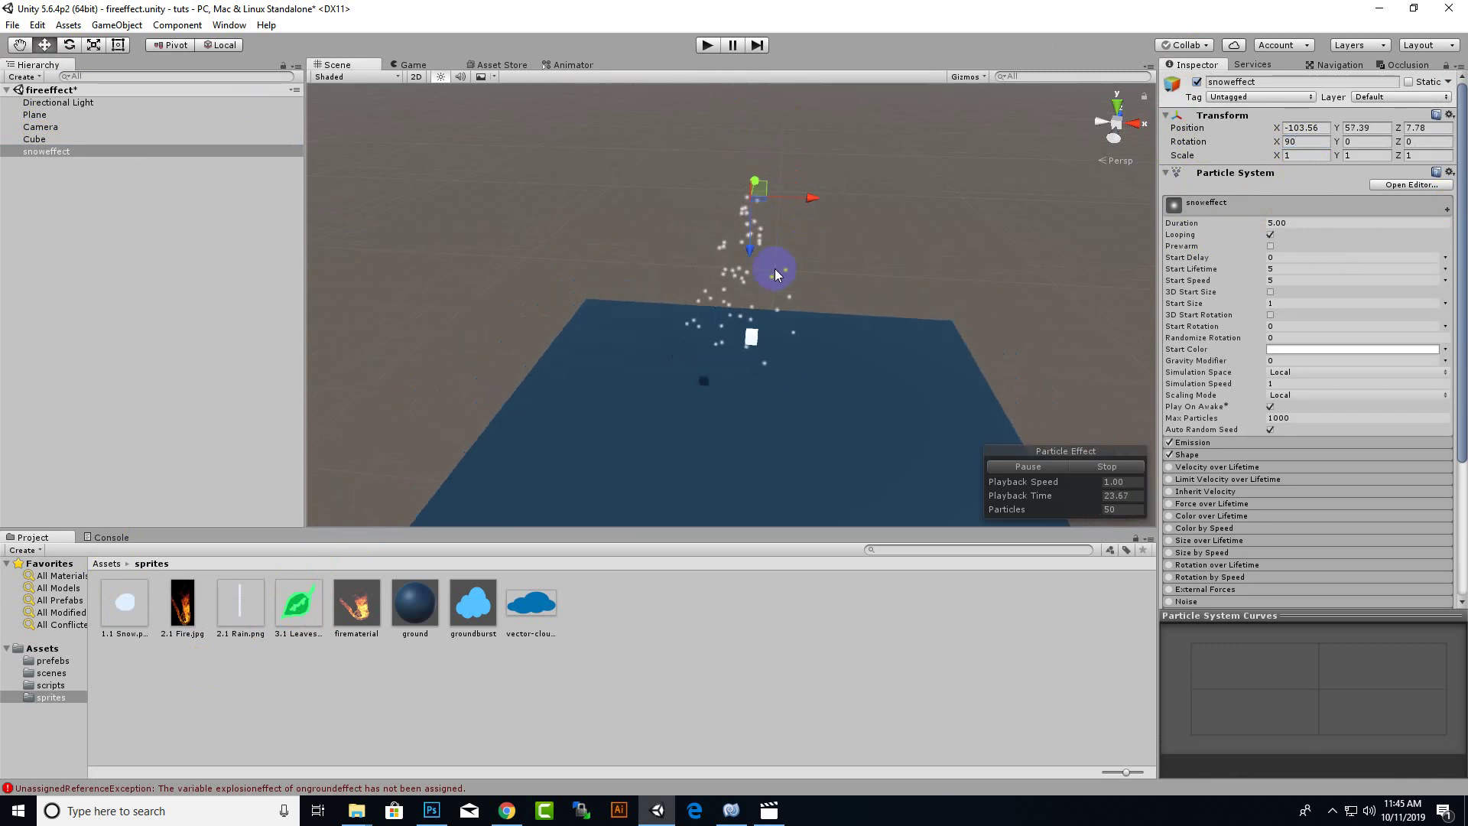
scroll(773, 268, "up", 3)
left_click_drag(764, 173, 763, 147)
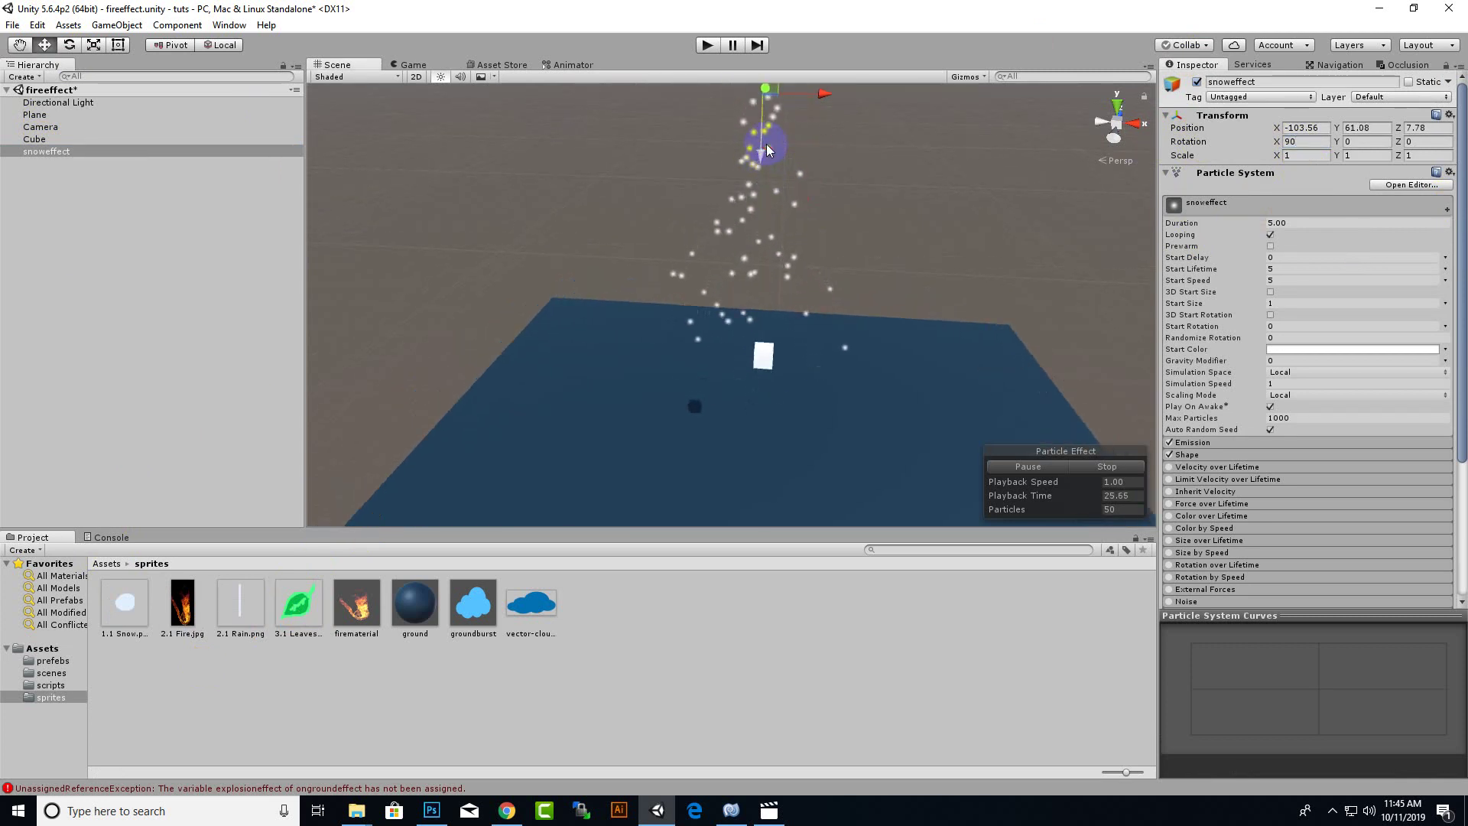
scroll(806, 272, "down", 2)
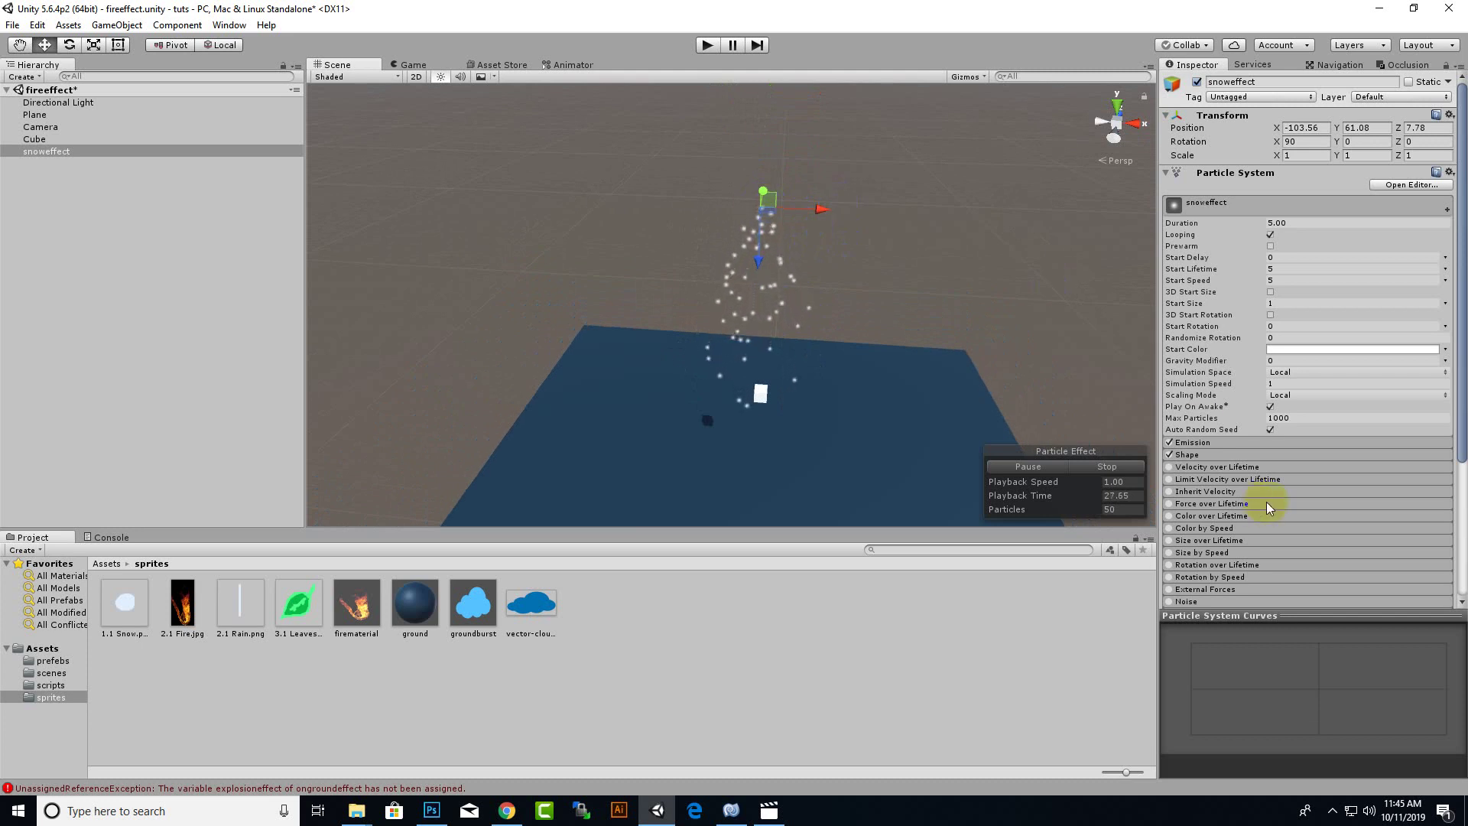
Step: Try widening the cone-shaped emitter of snoweffect to an angle of about 63 degrees
left_click(1227, 456)
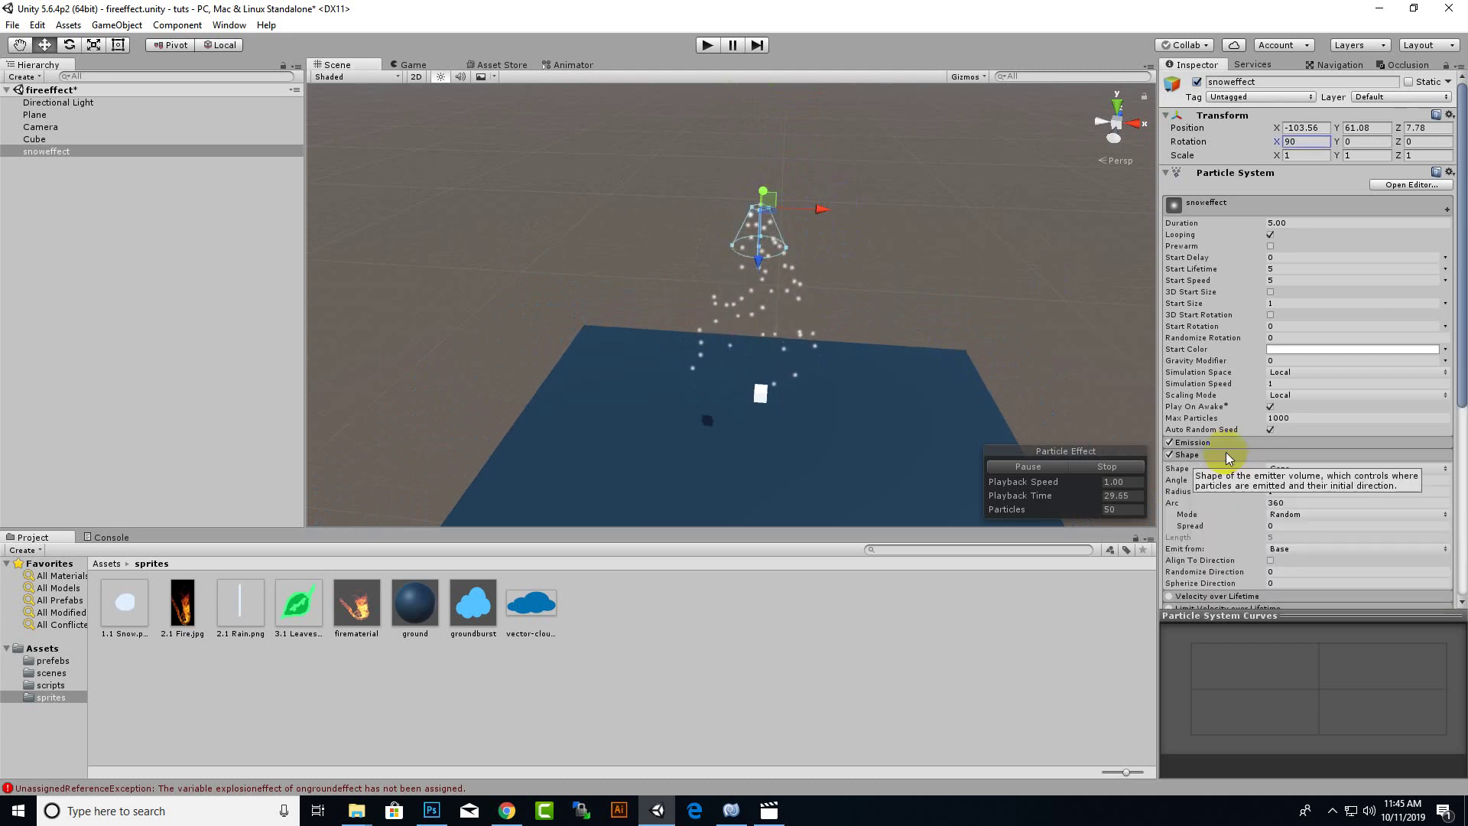
scroll(815, 220, "up", 1)
scroll(819, 237, "up", 3)
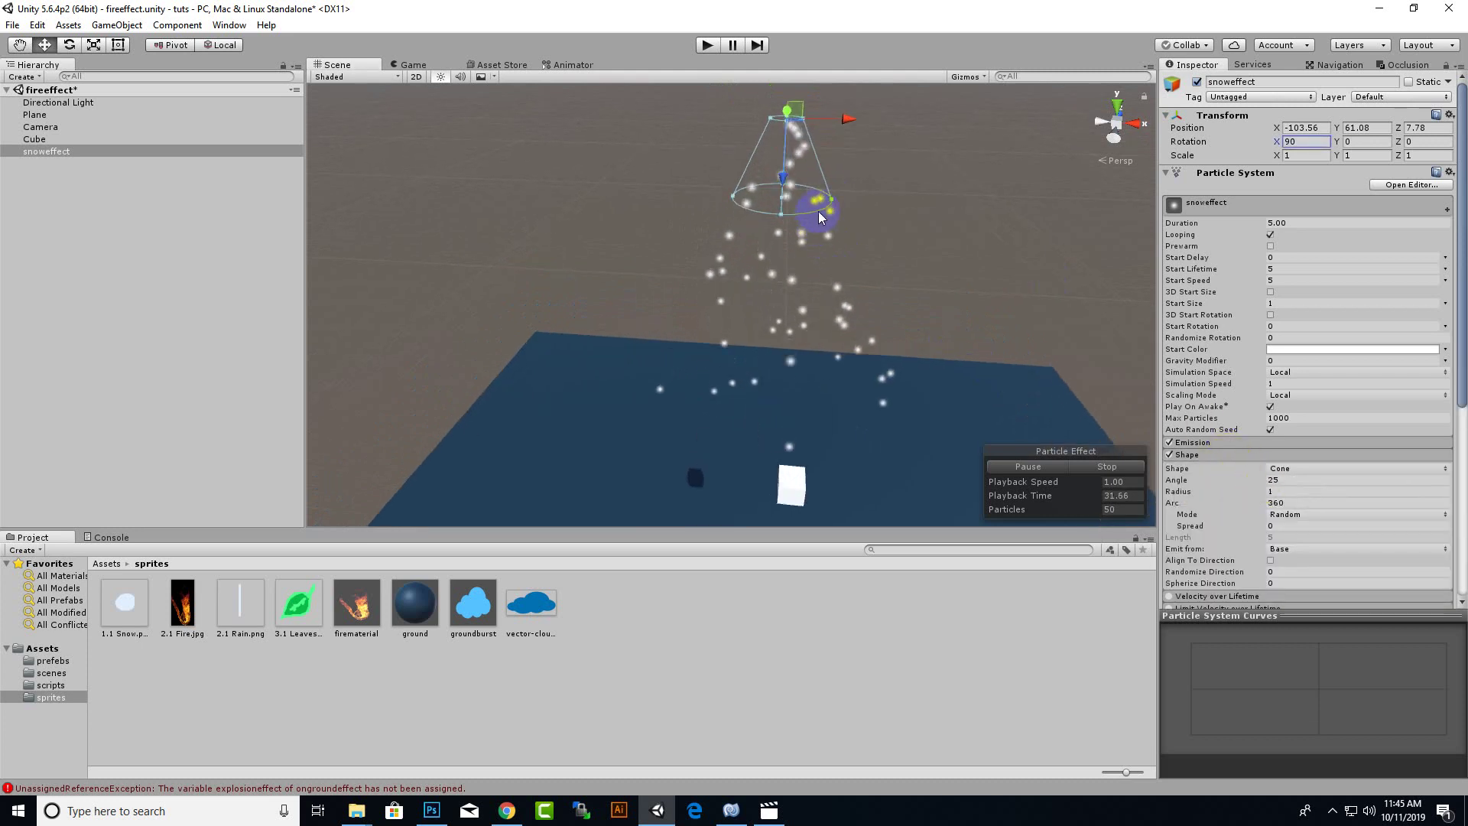
left_click_drag(833, 200, 942, 259)
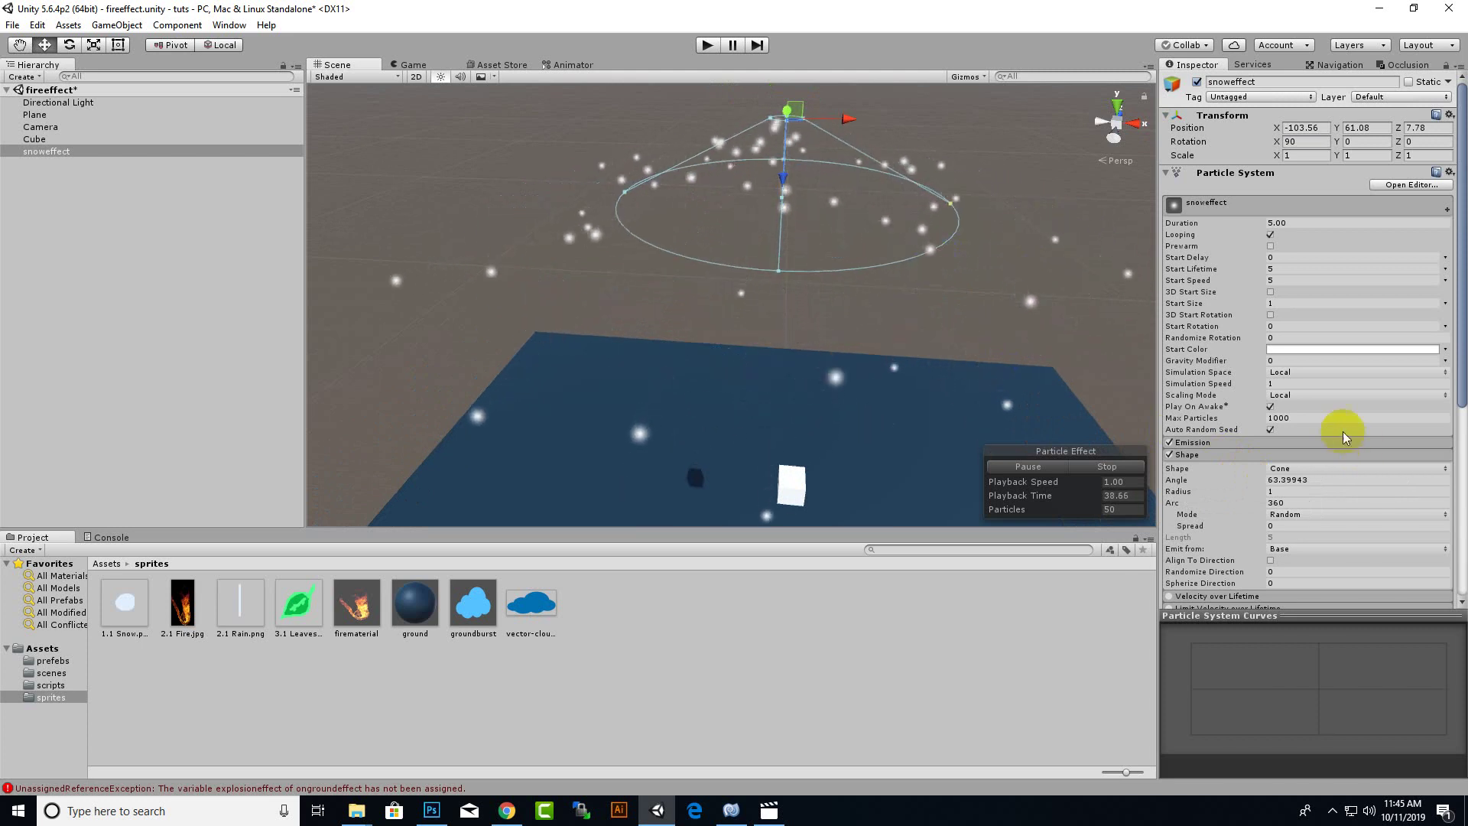
Step: Change the emitter shape of snoweffect to Box and stretch it to about 25 in X and 27 in Y
left_click(1294, 468)
left_click(1301, 535)
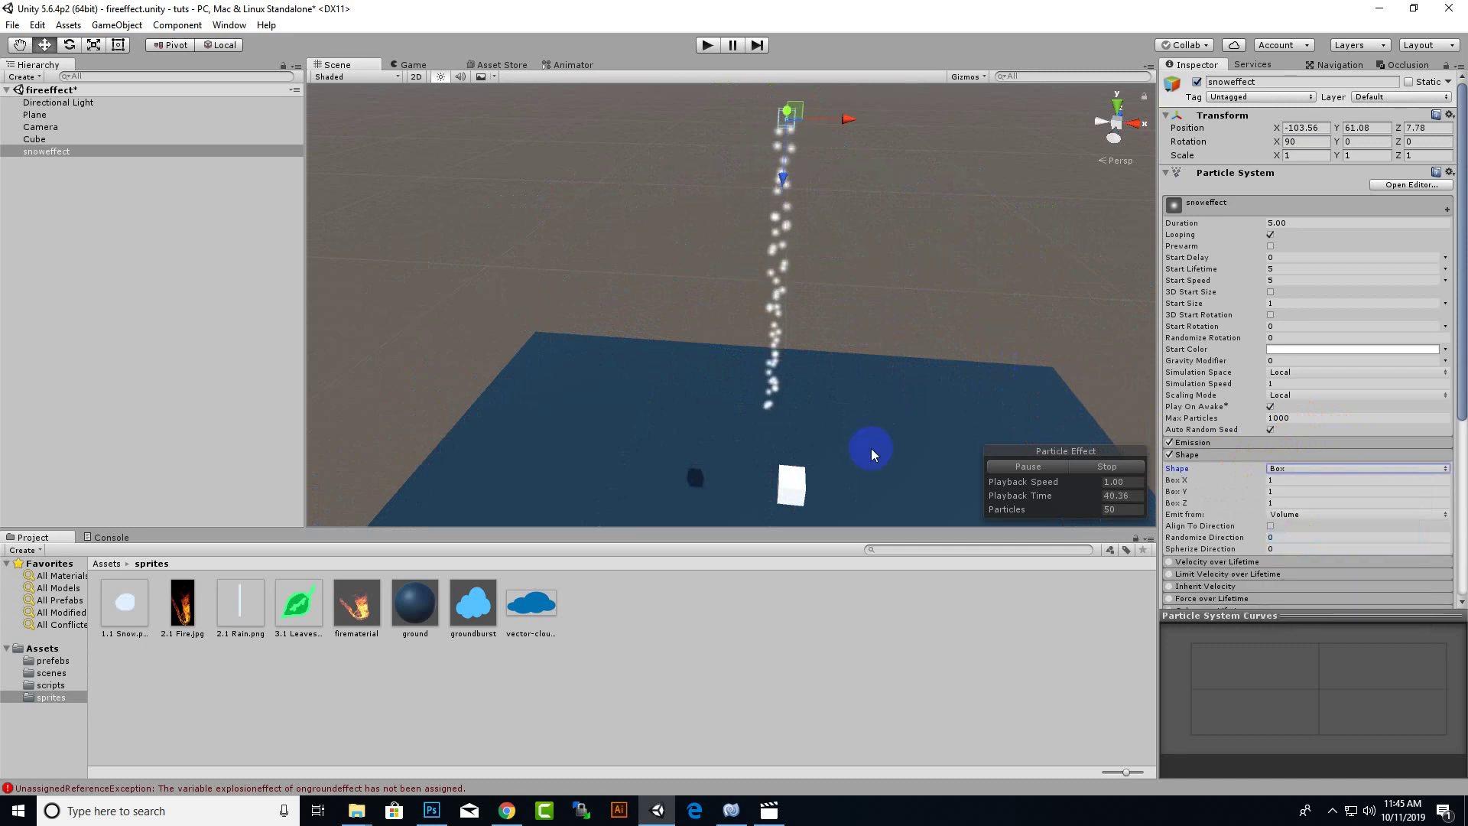
scroll(782, 232, "up", 3)
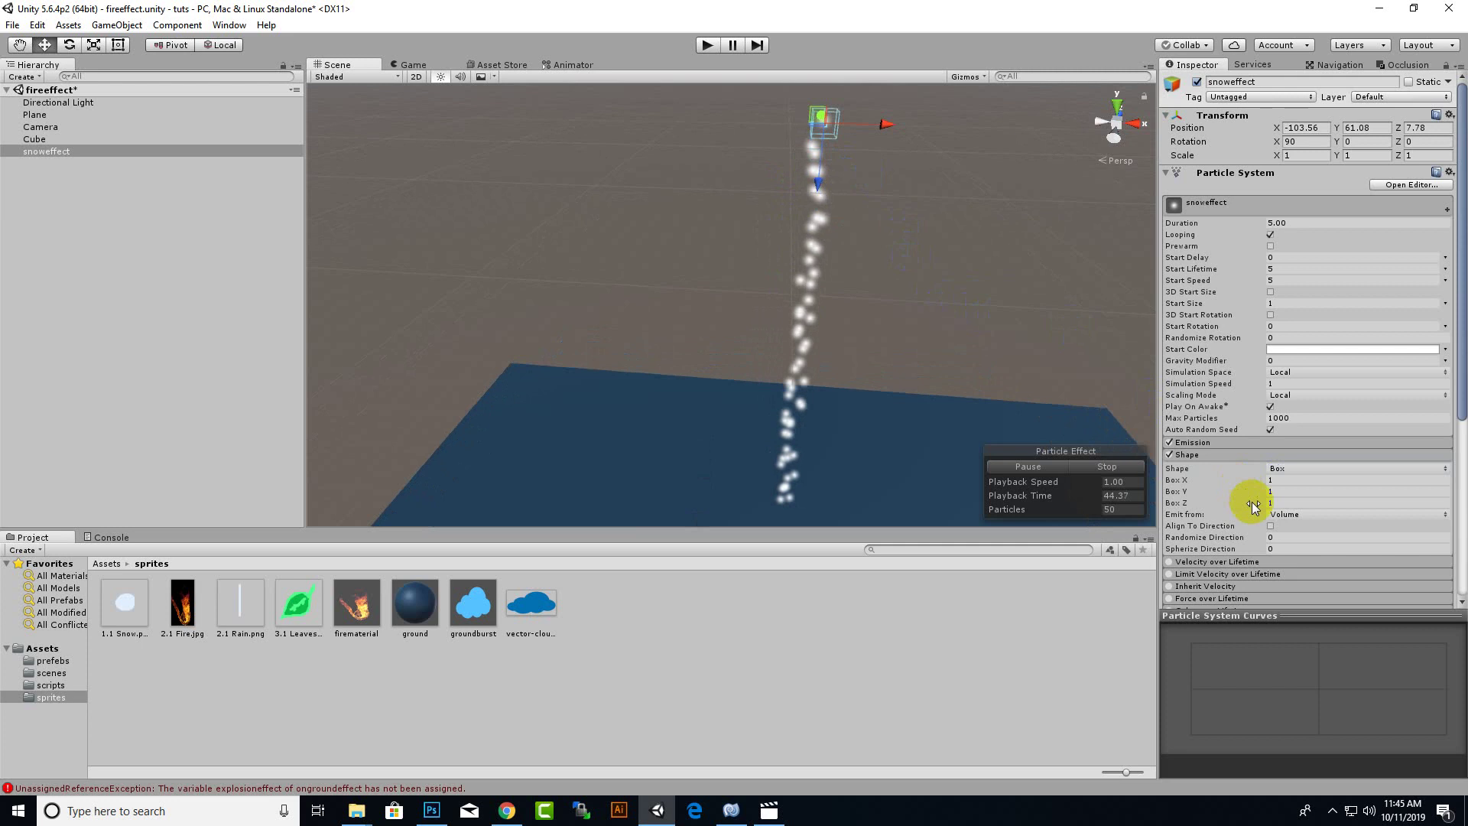
left_click_drag(1251, 501, 416, 559)
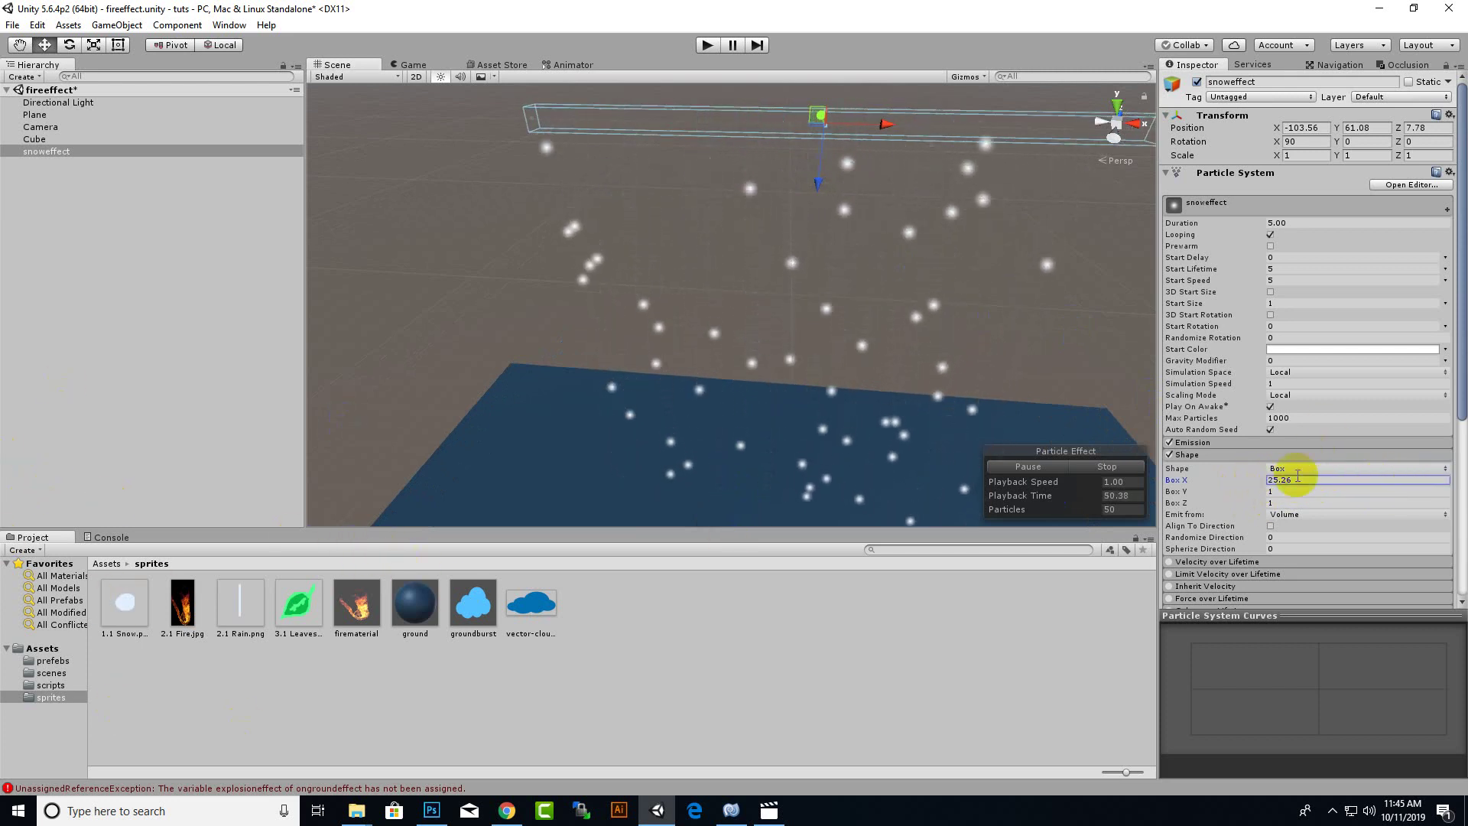
left_click_drag(1246, 492, 2, 437)
scroll(564, 306, "down", 5)
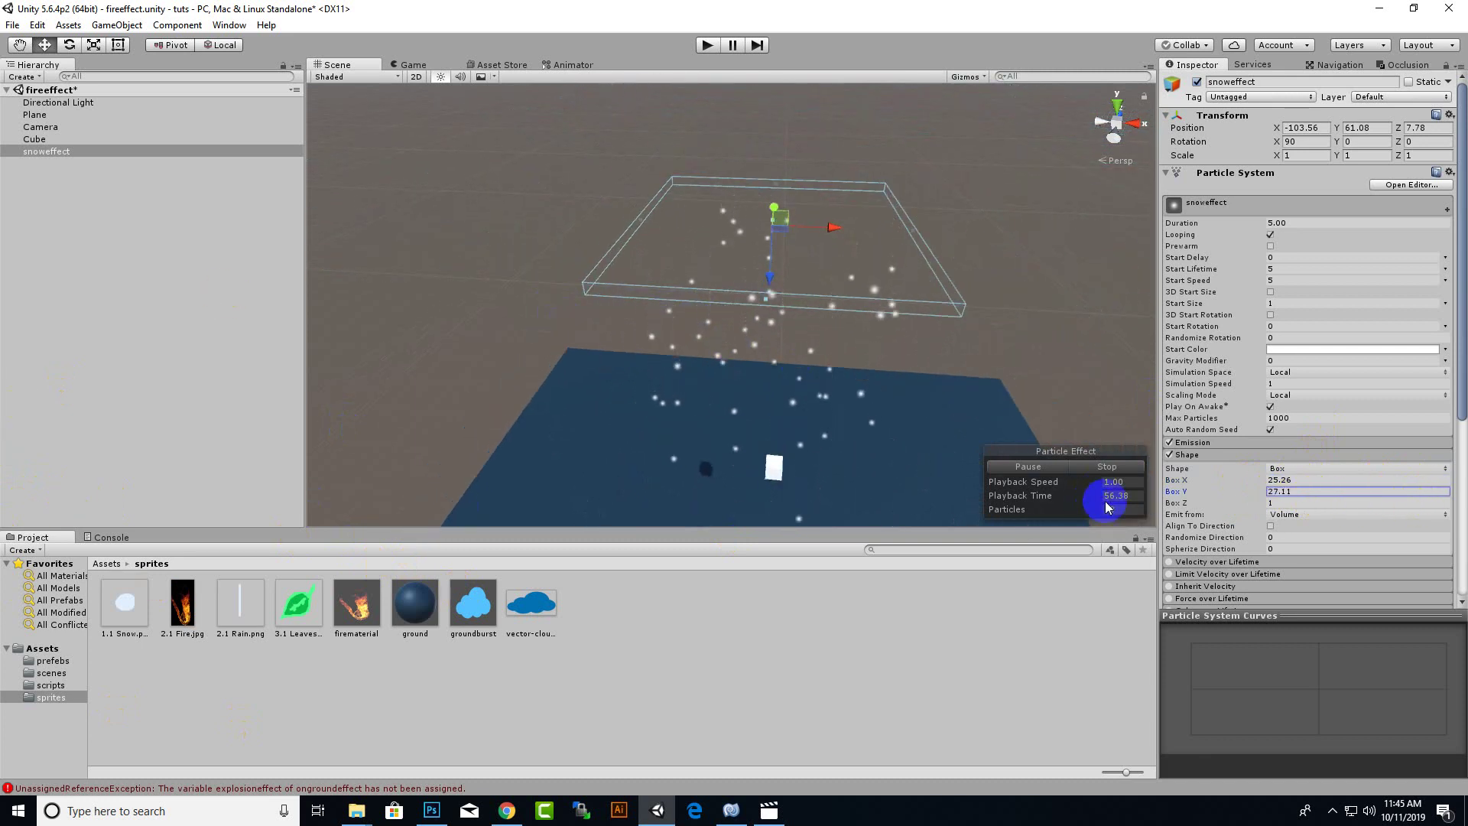
Step: Set both the Y and X sizes of the box emitter to 50
left_click_drag(1195, 492, 1224, 495)
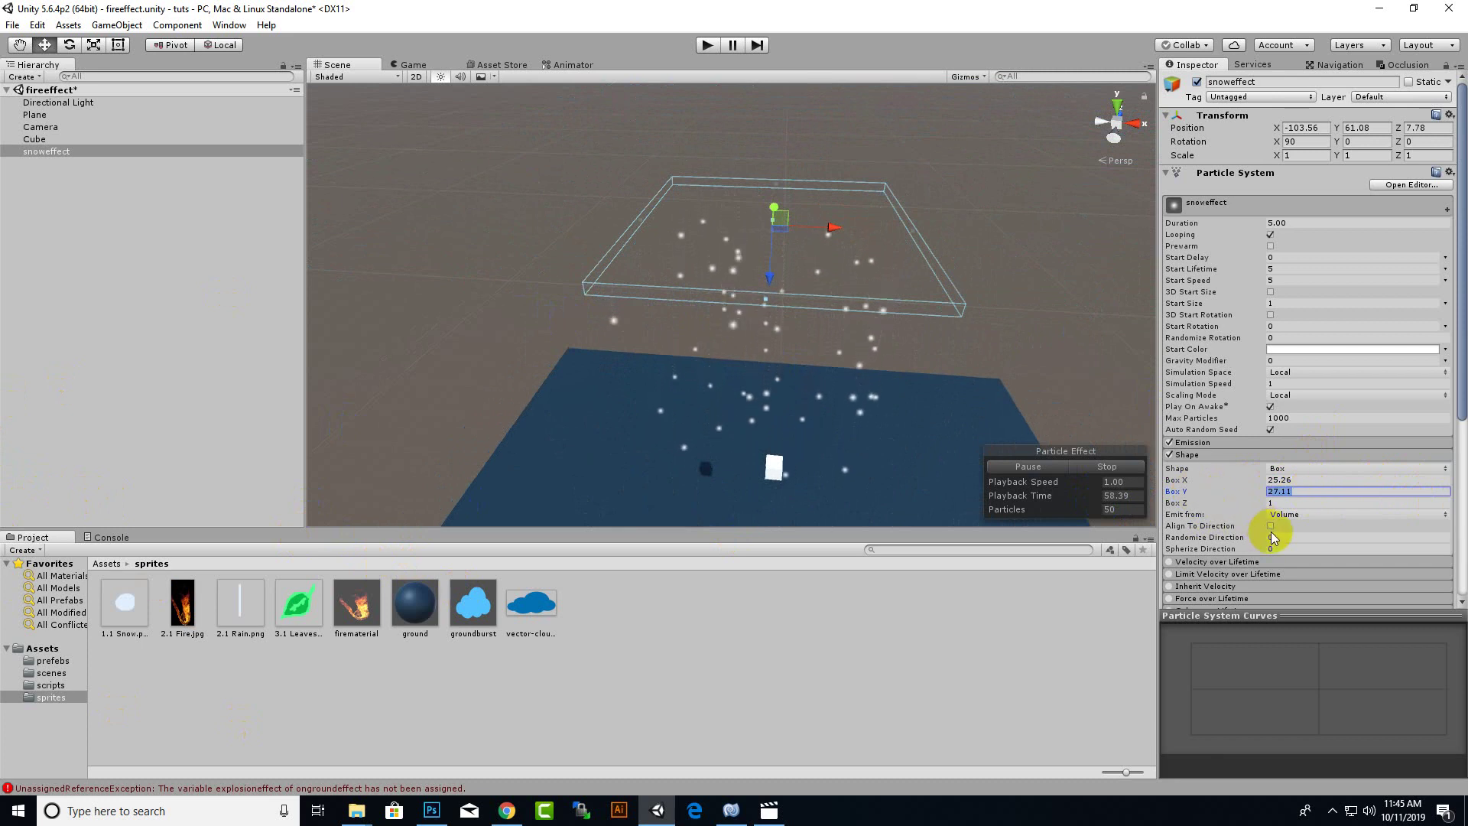
type("50")
left_click(1295, 481)
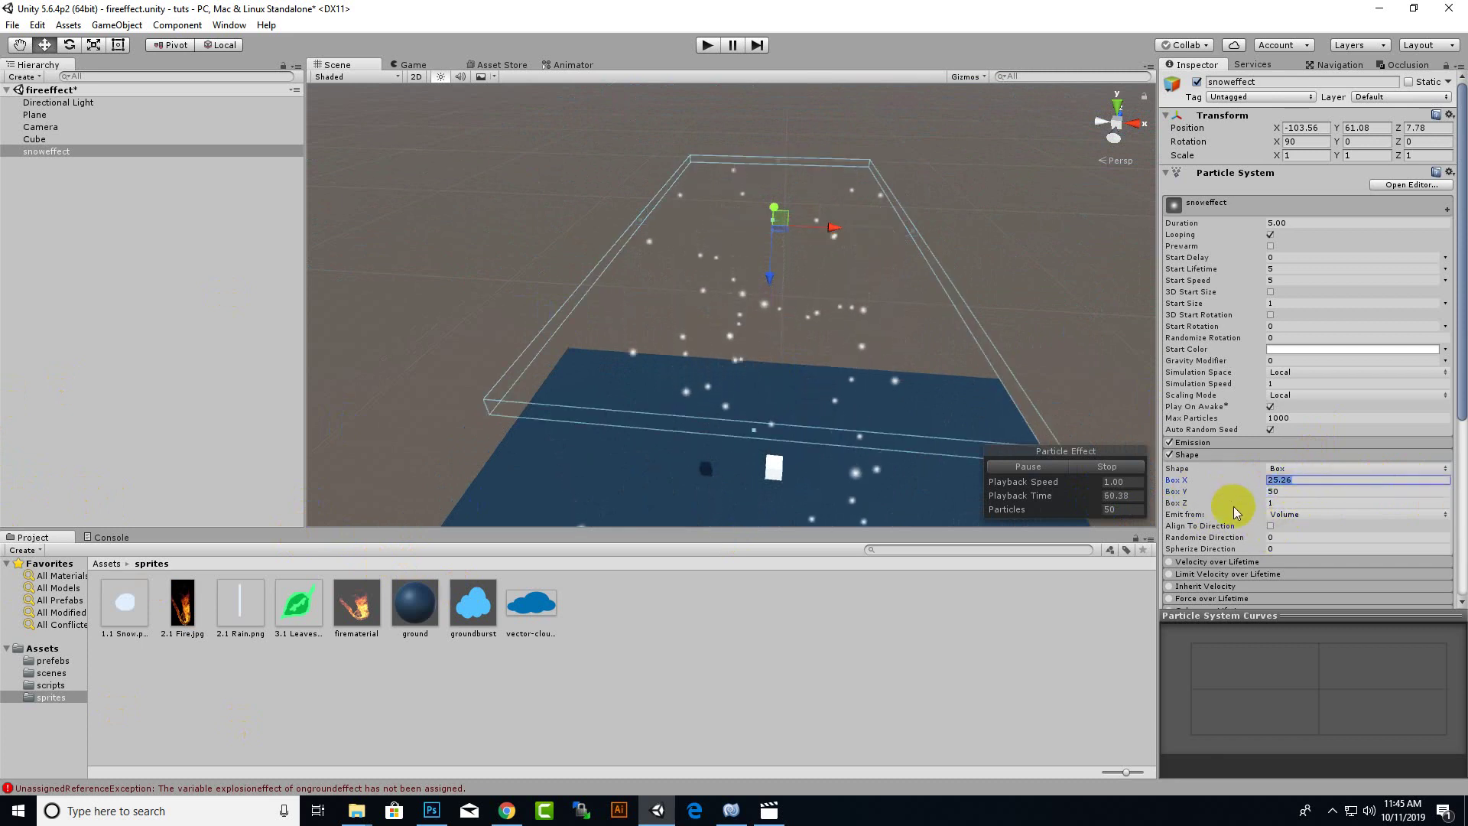
type("50")
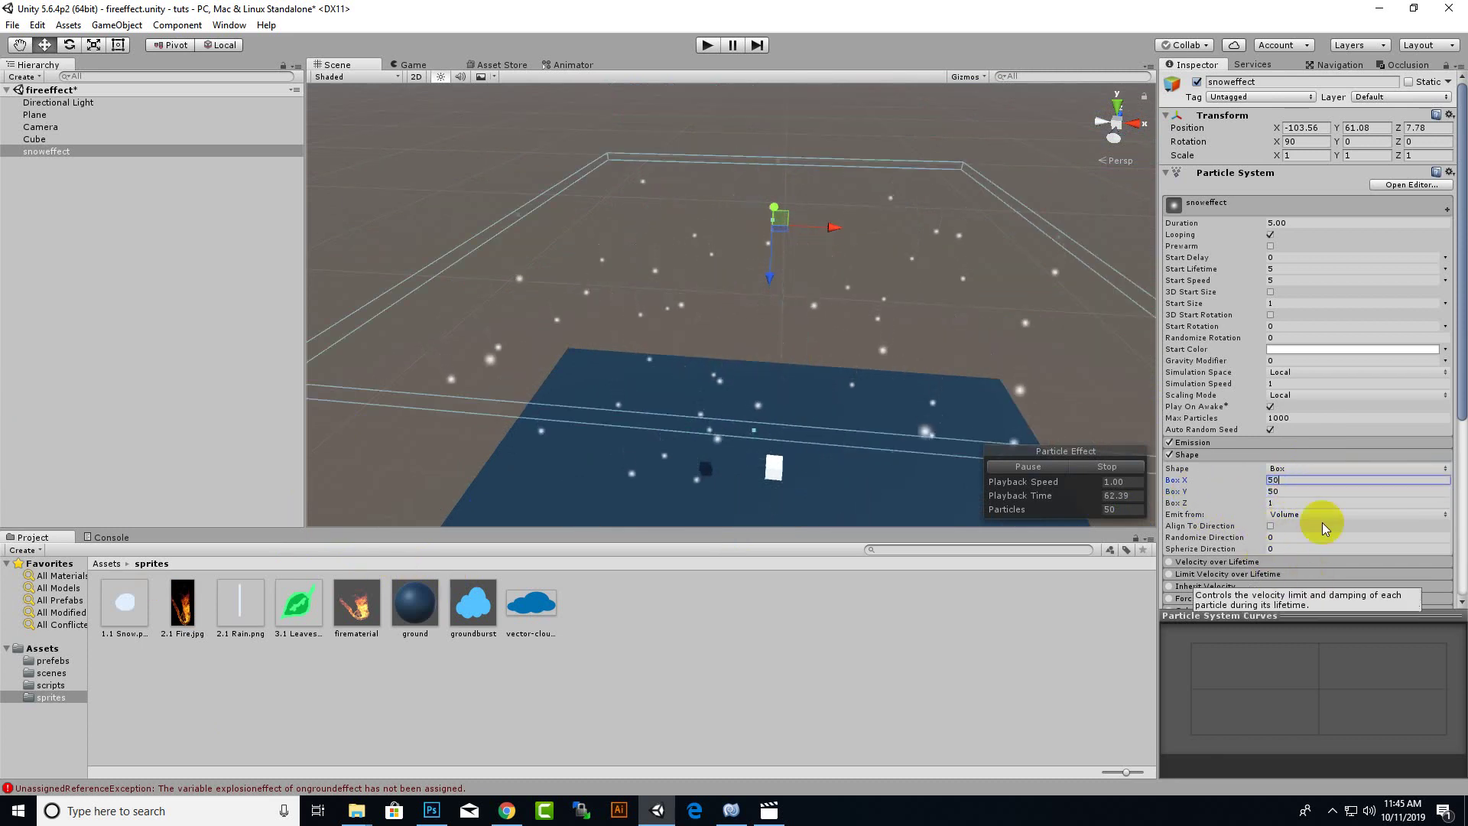
left_click(1333, 810)
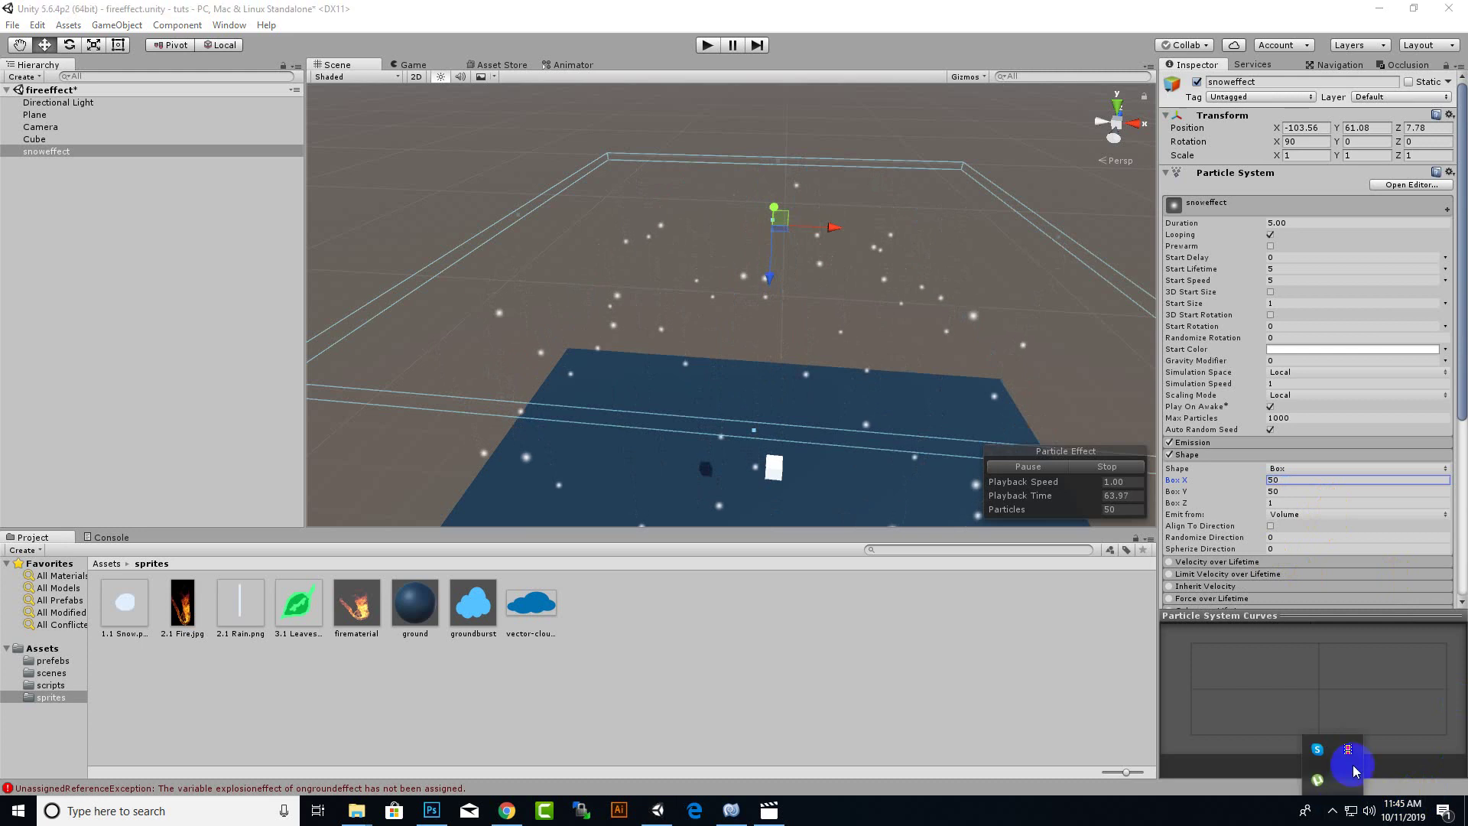
left_click(788, 424)
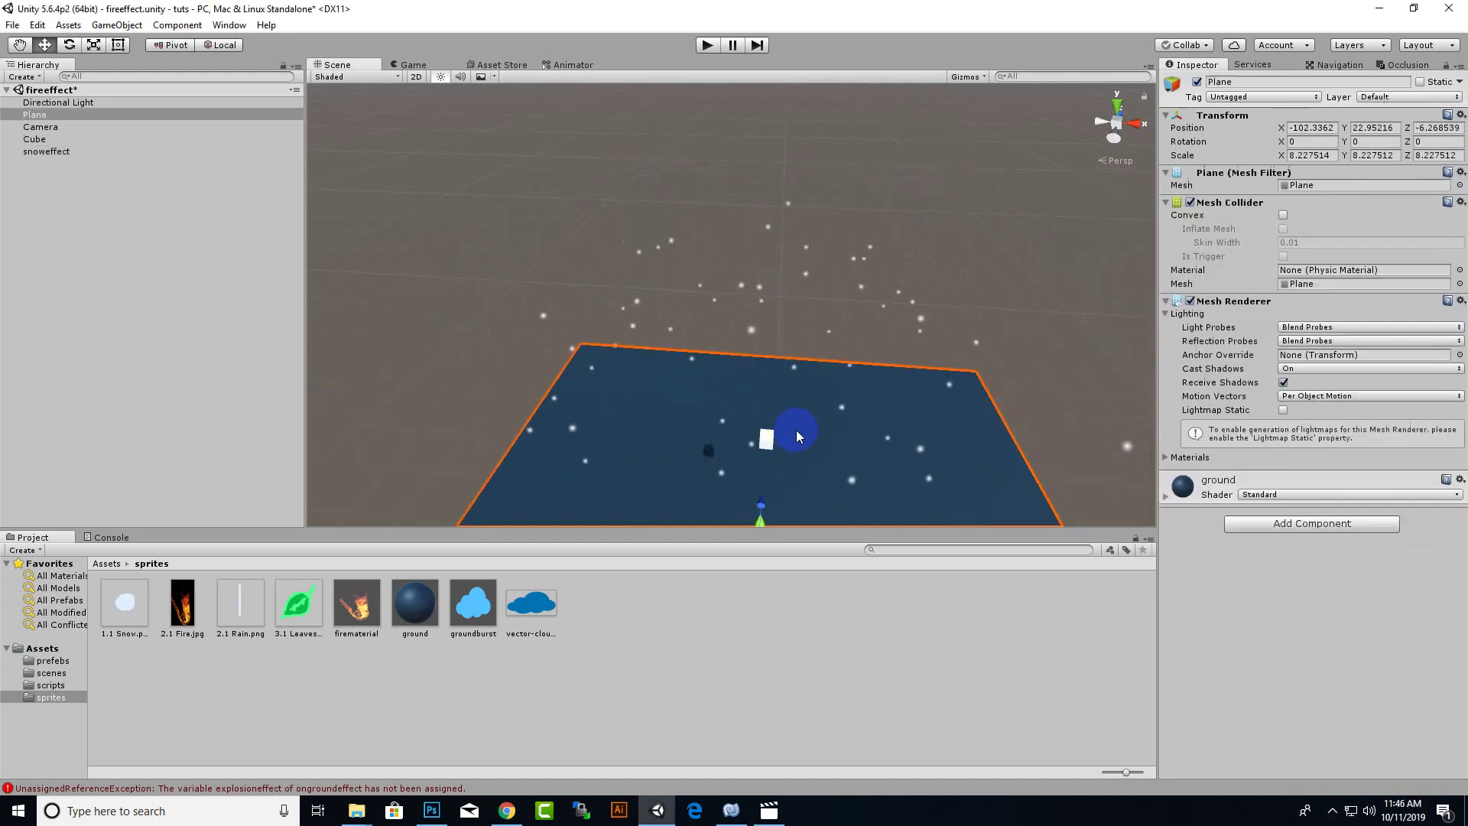
middle_click_drag(796, 430, 760, 345)
left_click(760, 346)
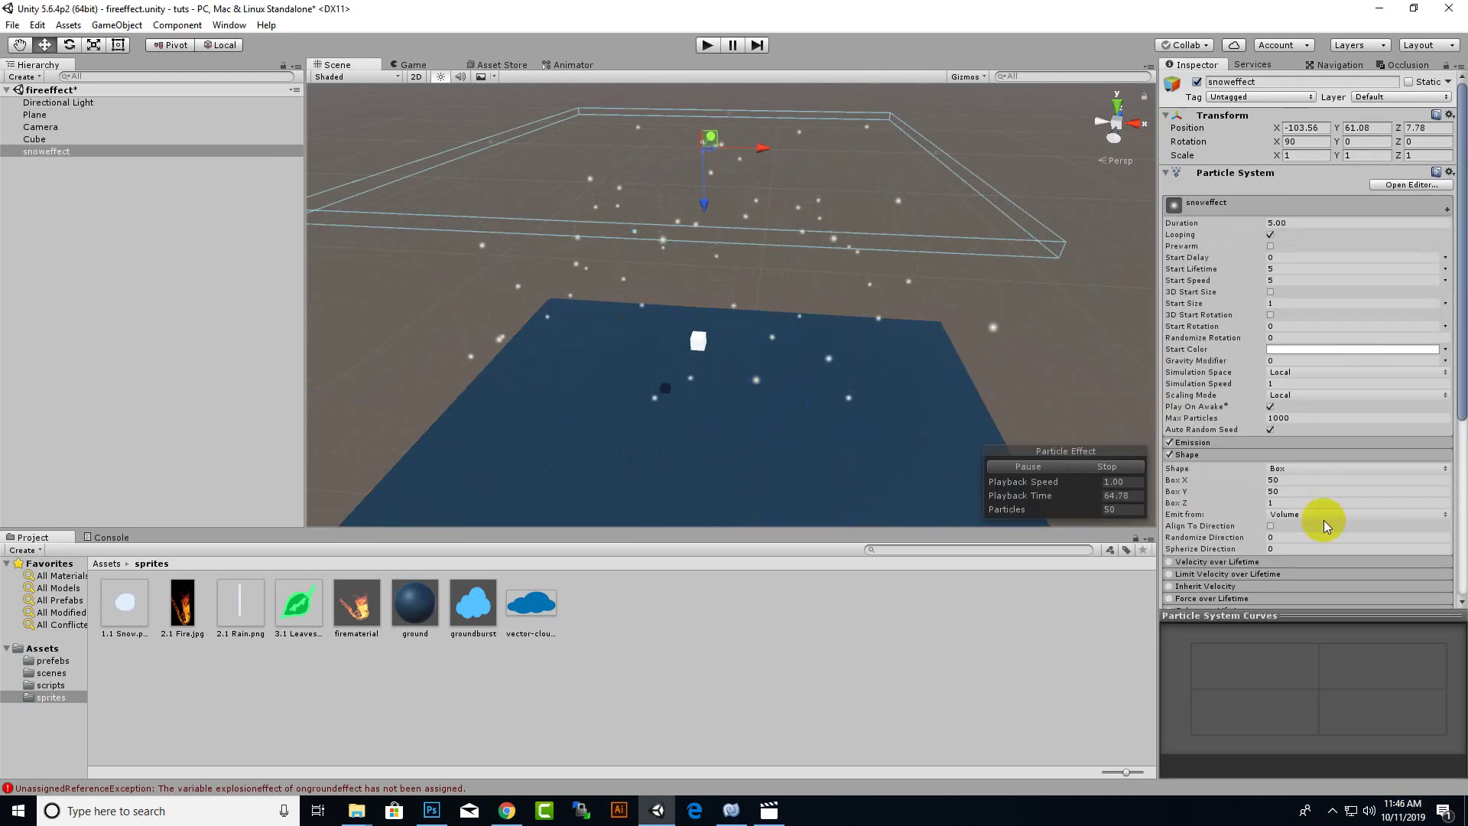
Step: Set the emission rate over time of snoweffect to 100, keeping Auto Random Seed enabled
scroll(1198, 523, "down", 3)
scroll(1221, 536, "down", 3)
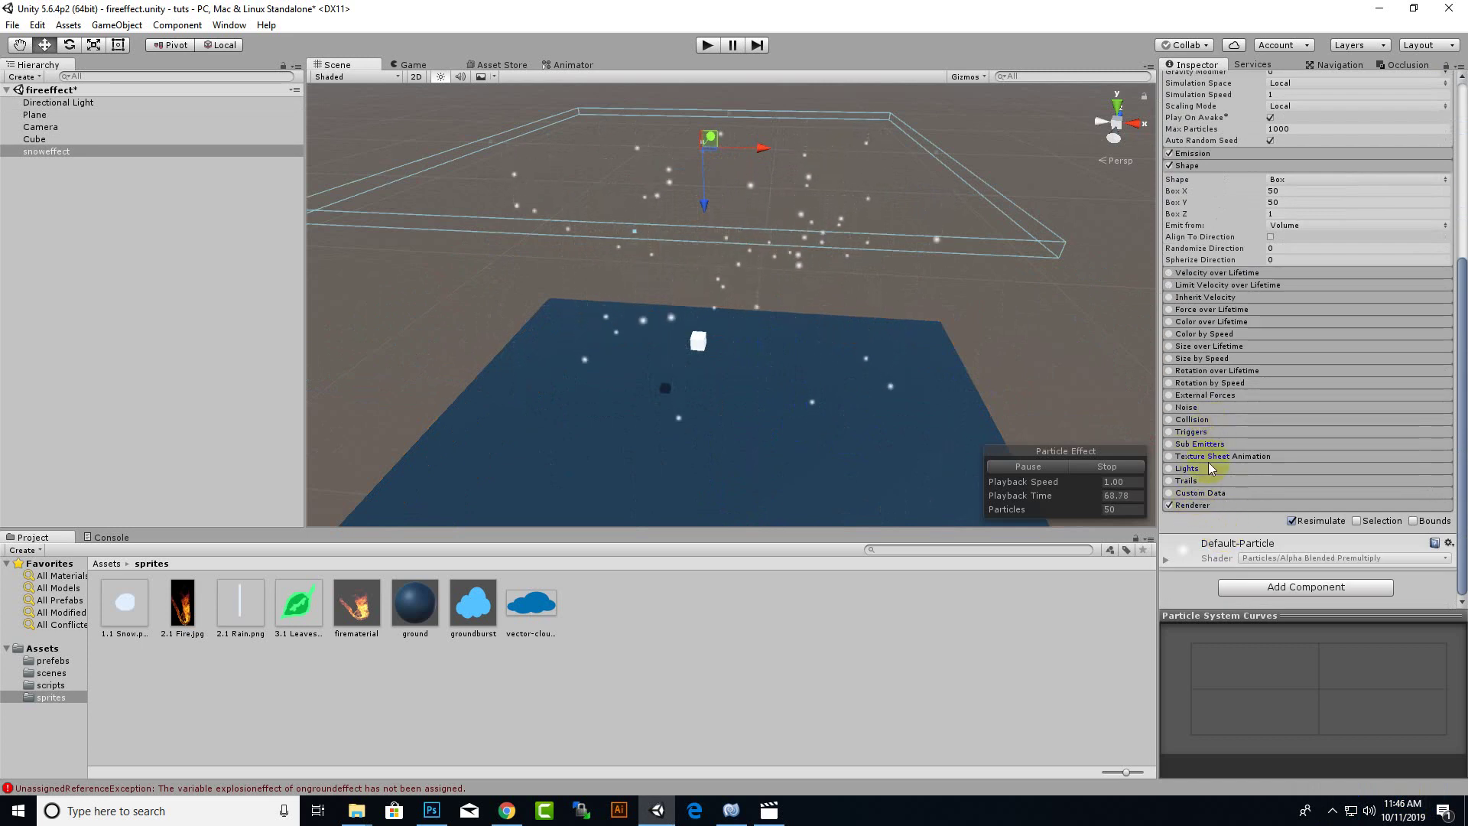
scroll(1222, 446, "up", 5)
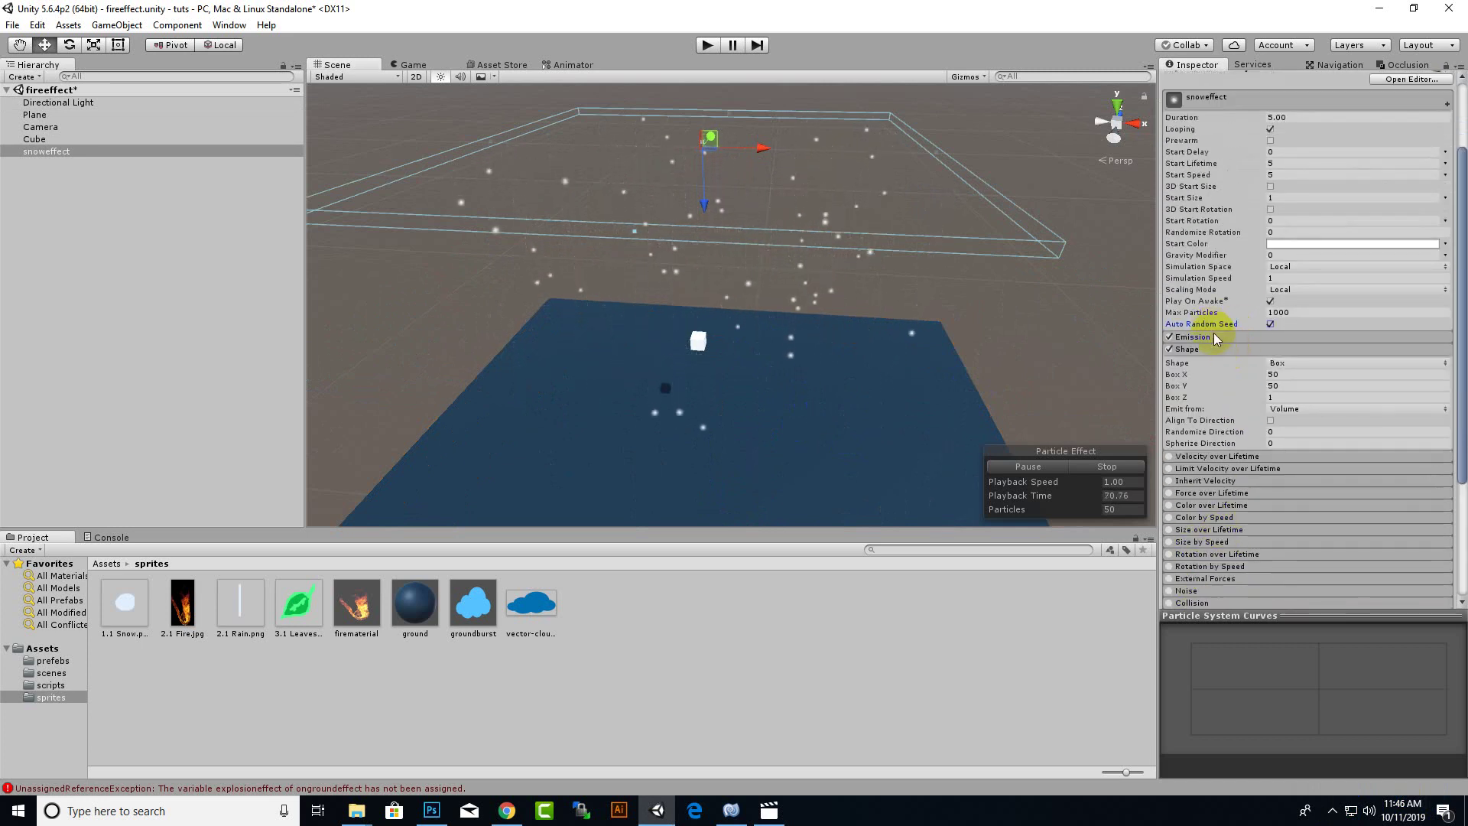
left_click(1214, 336)
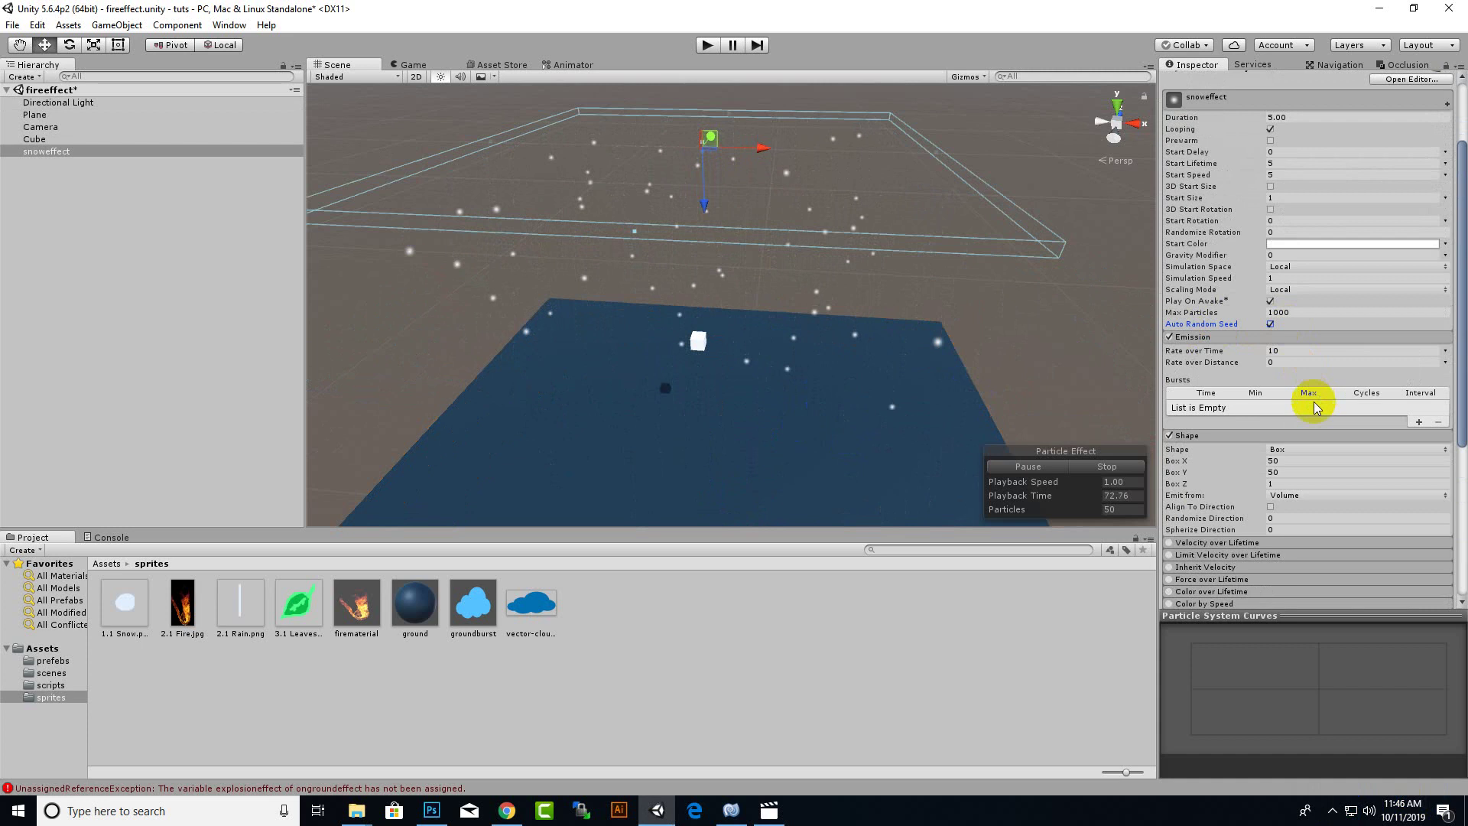
left_click(1270, 325)
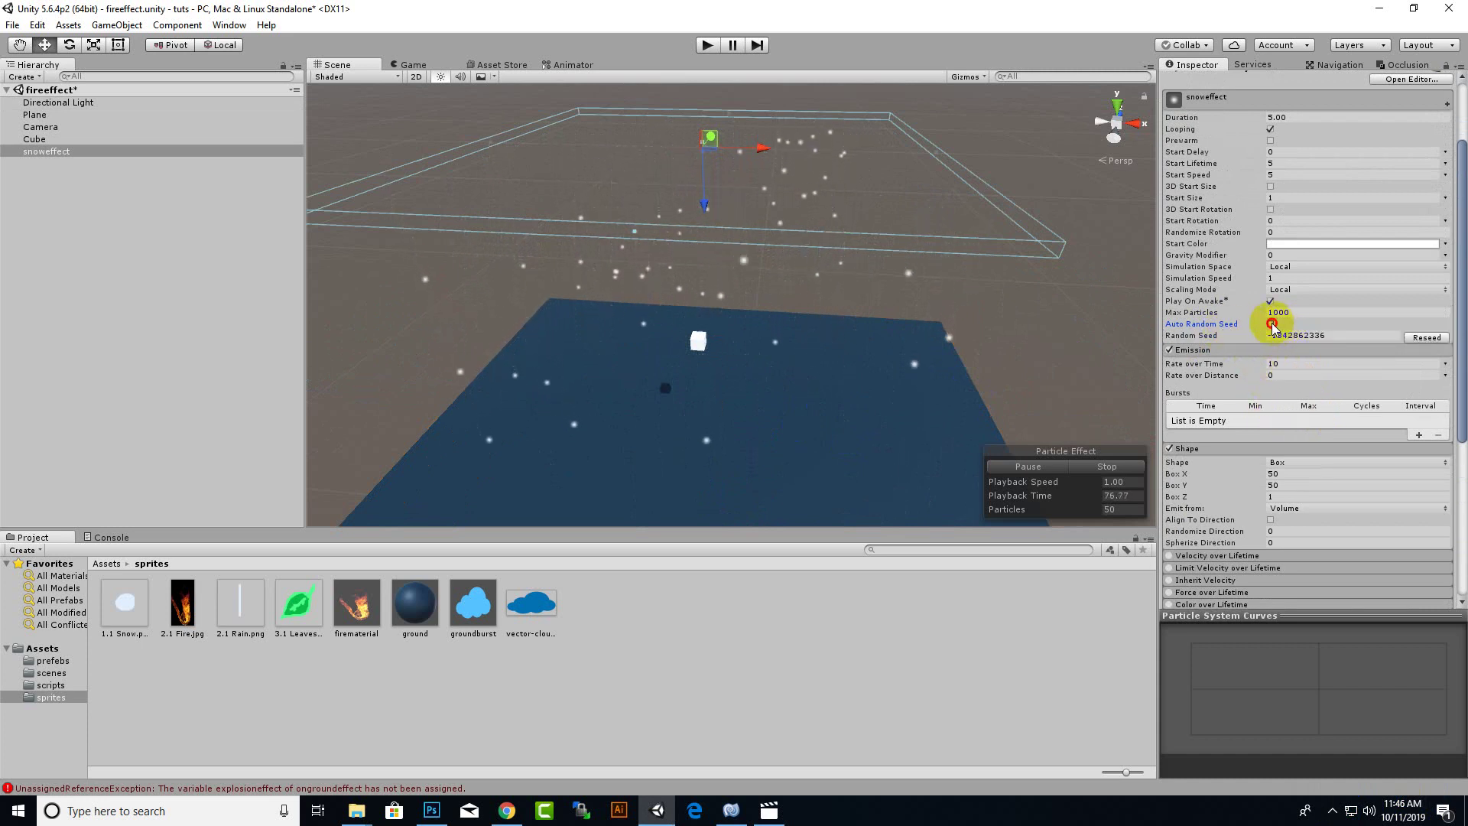
left_click(1270, 324)
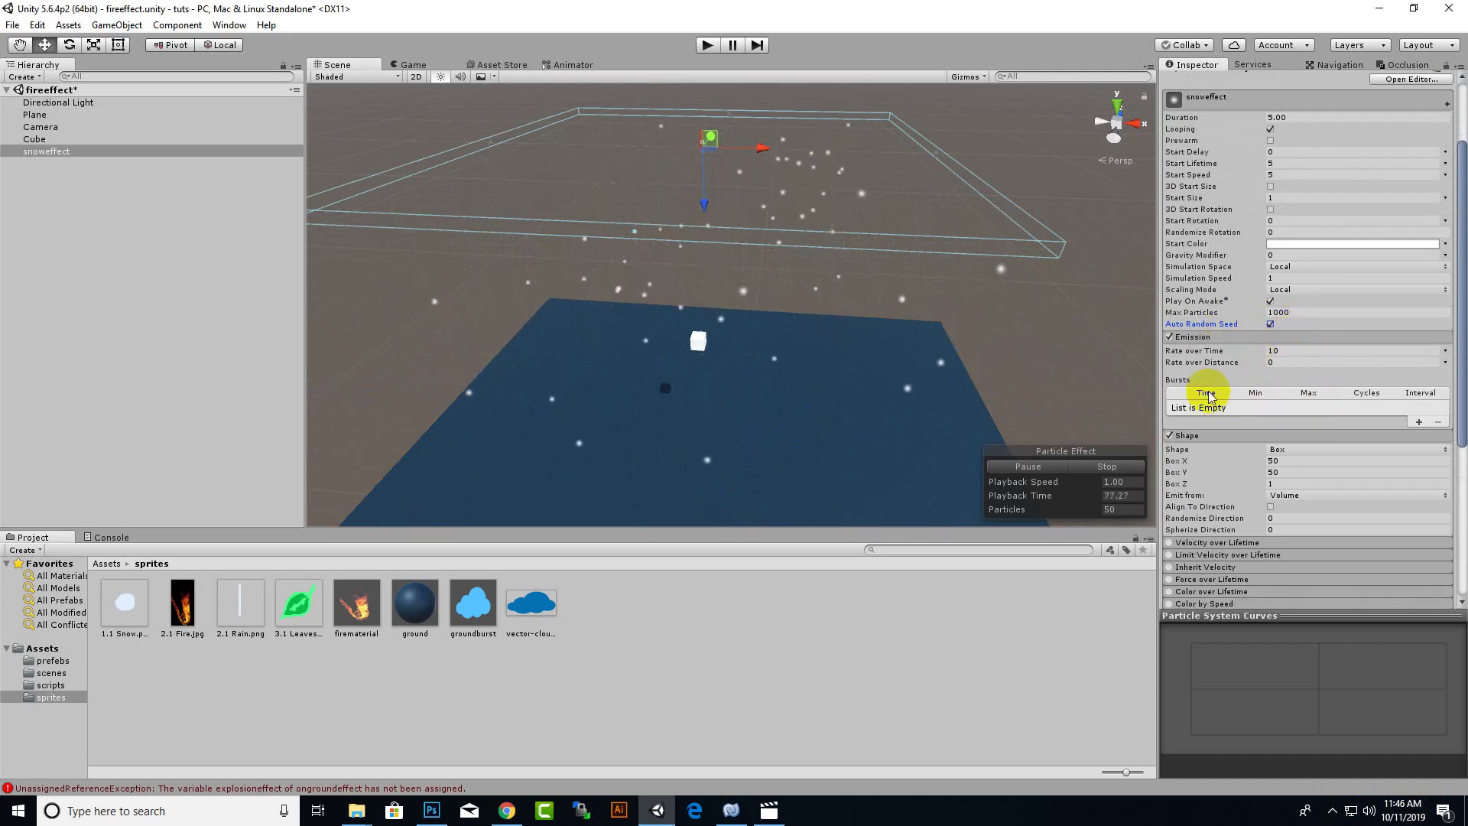
left_click(1290, 353)
type("100")
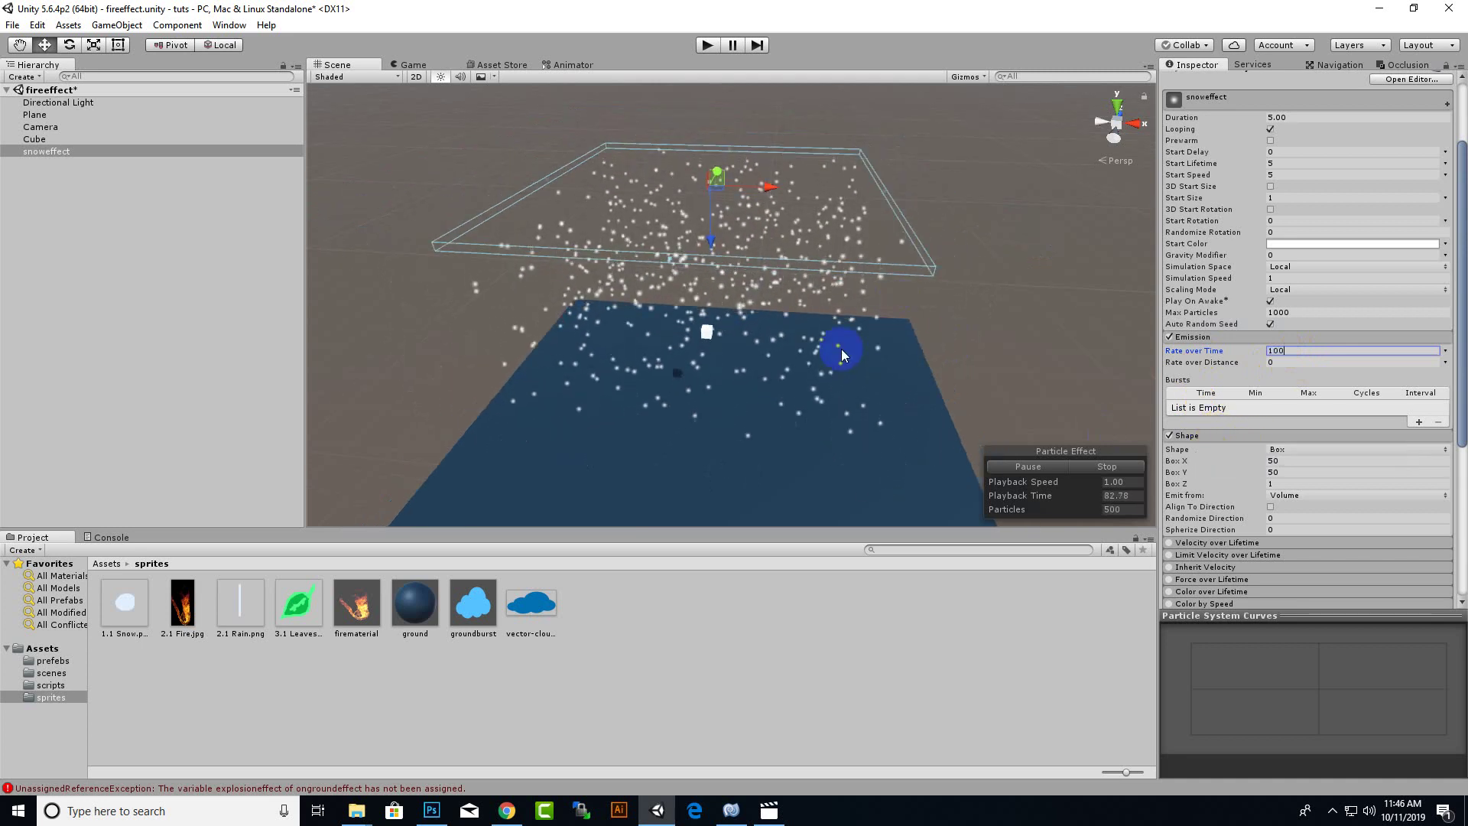
middle_click_drag(842, 350, 900, 324)
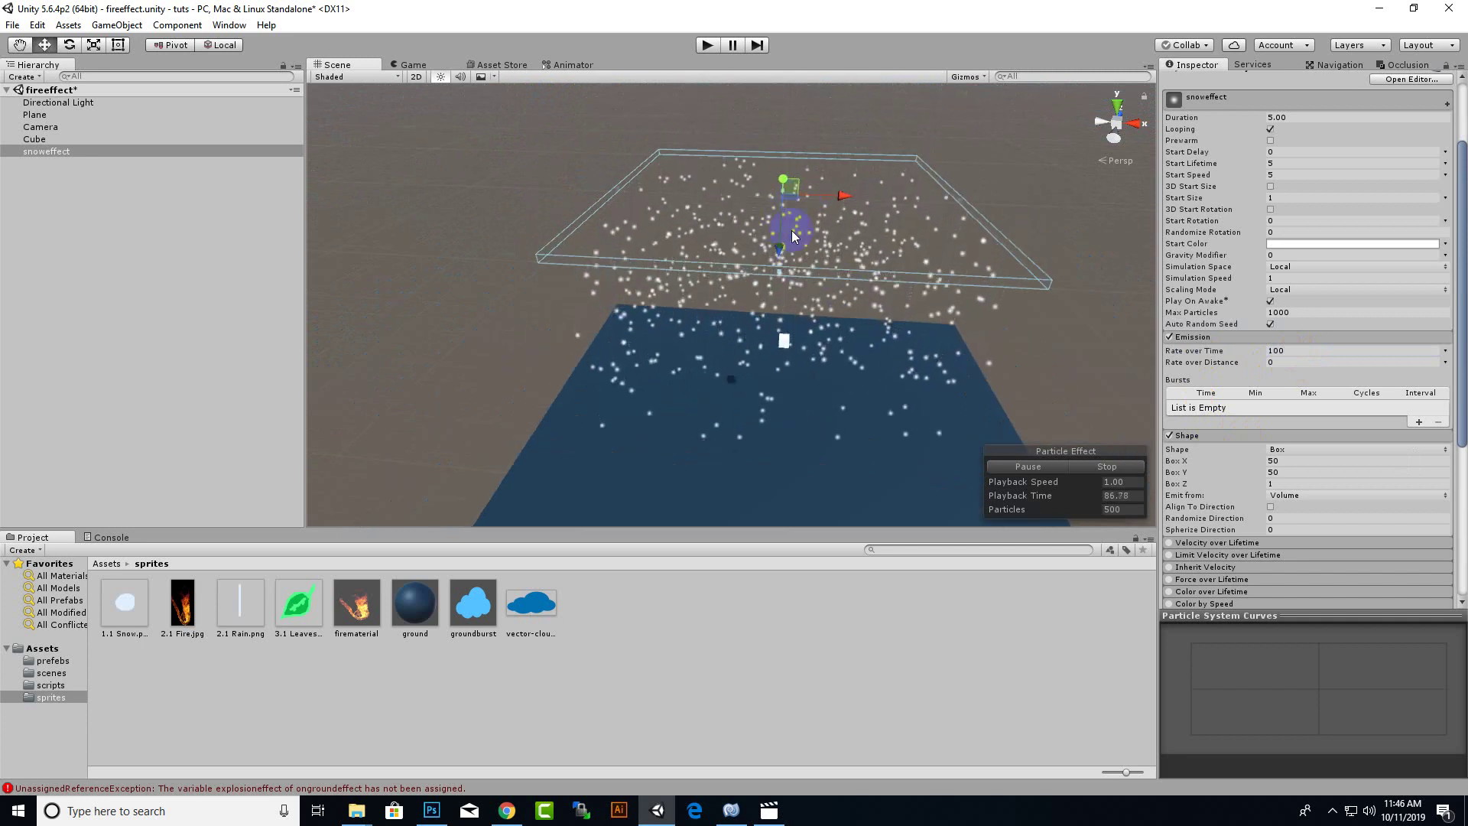
Step: Move snoweffect above the ground plane to about X -103.56, Y 41.9, Z -5.5
left_click_drag(779, 243, 920, 362)
middle_click_drag(920, 362, 747, 314)
left_click_drag(727, 205, 727, 232)
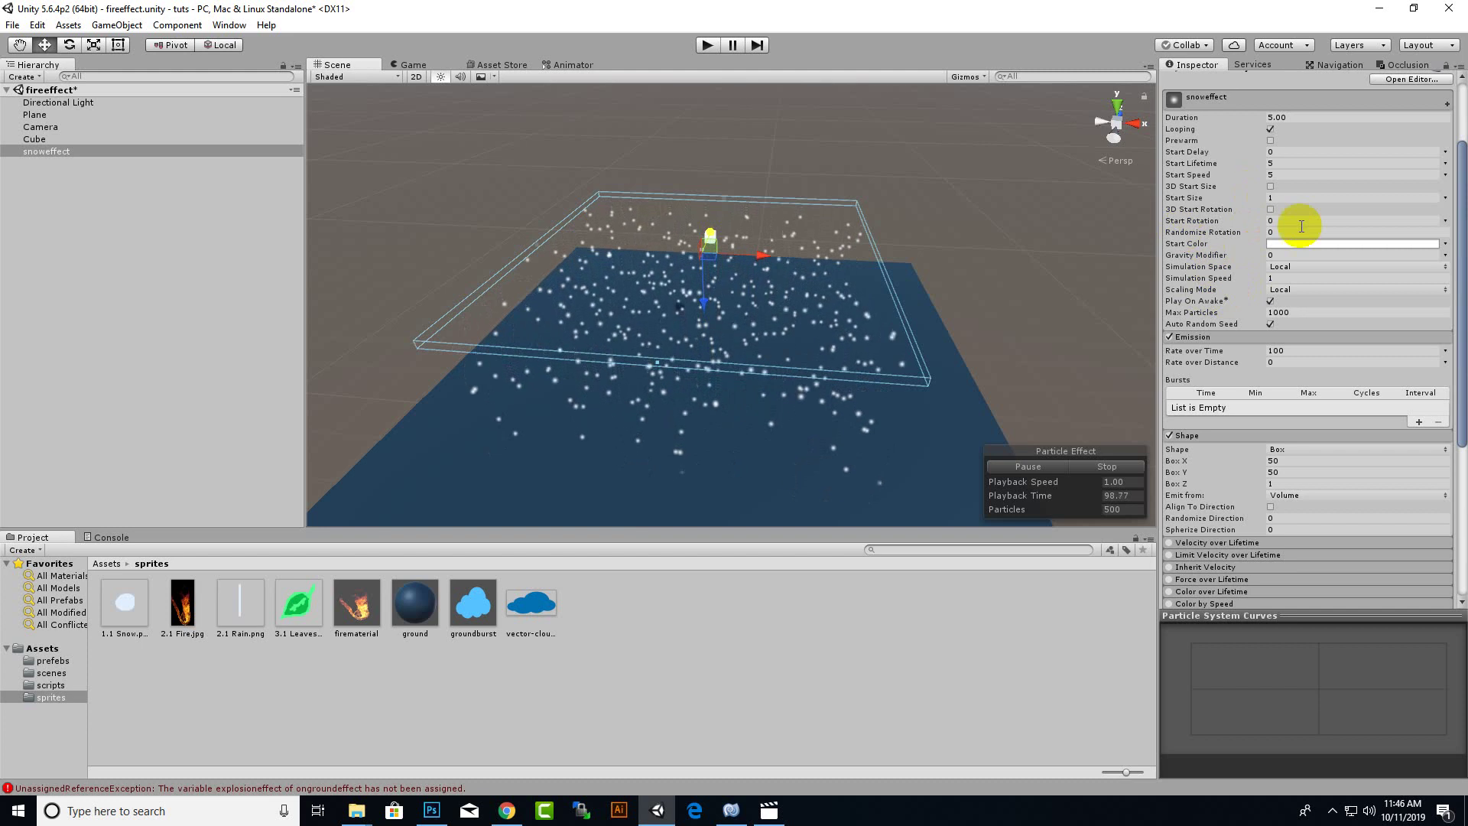
Step: Set the start speed of snoweffect to 2 and its start lifetime to 20
scroll(1300, 237, "up", 3)
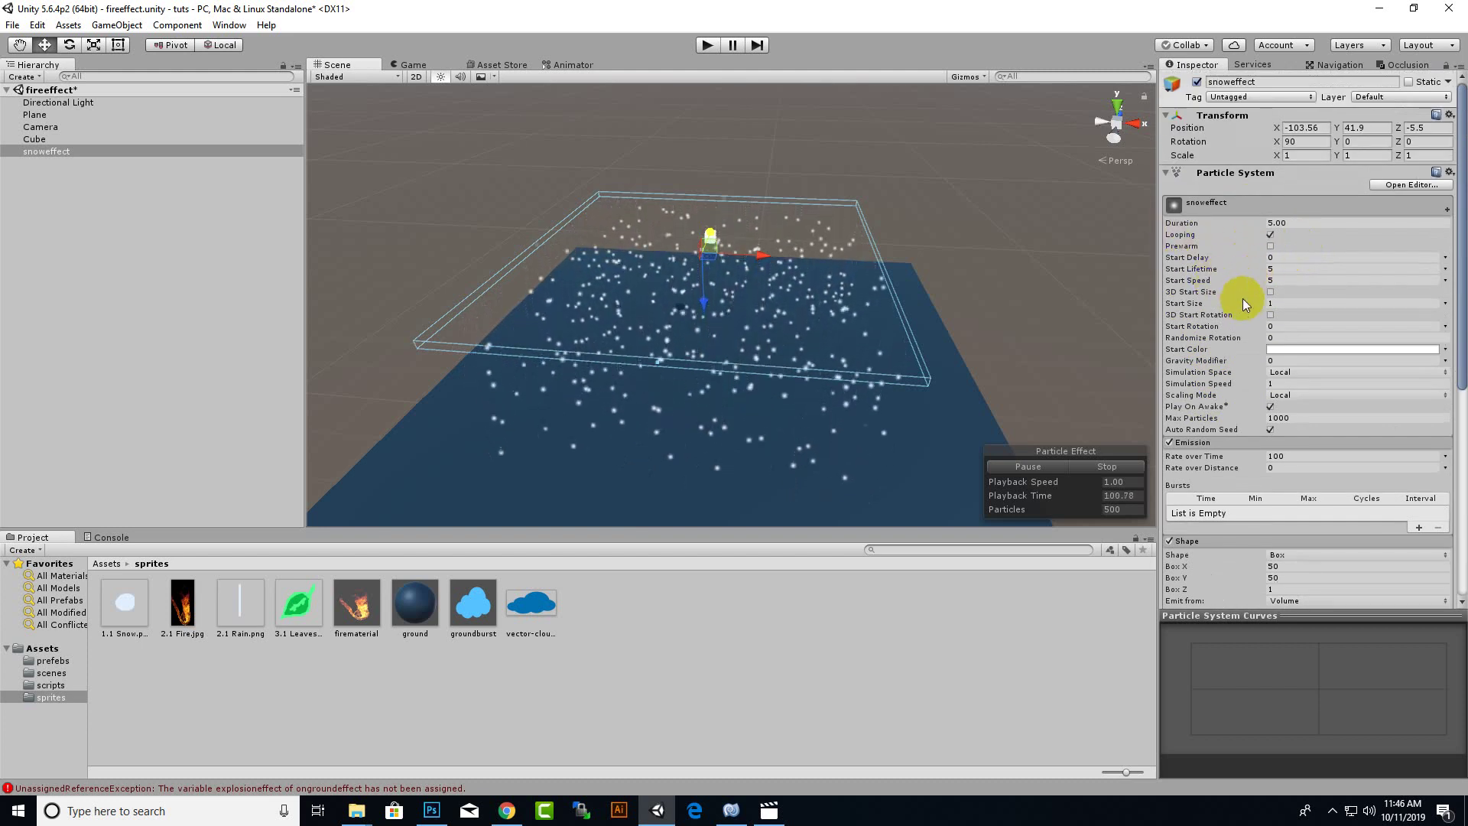
left_click(1272, 280)
type("2")
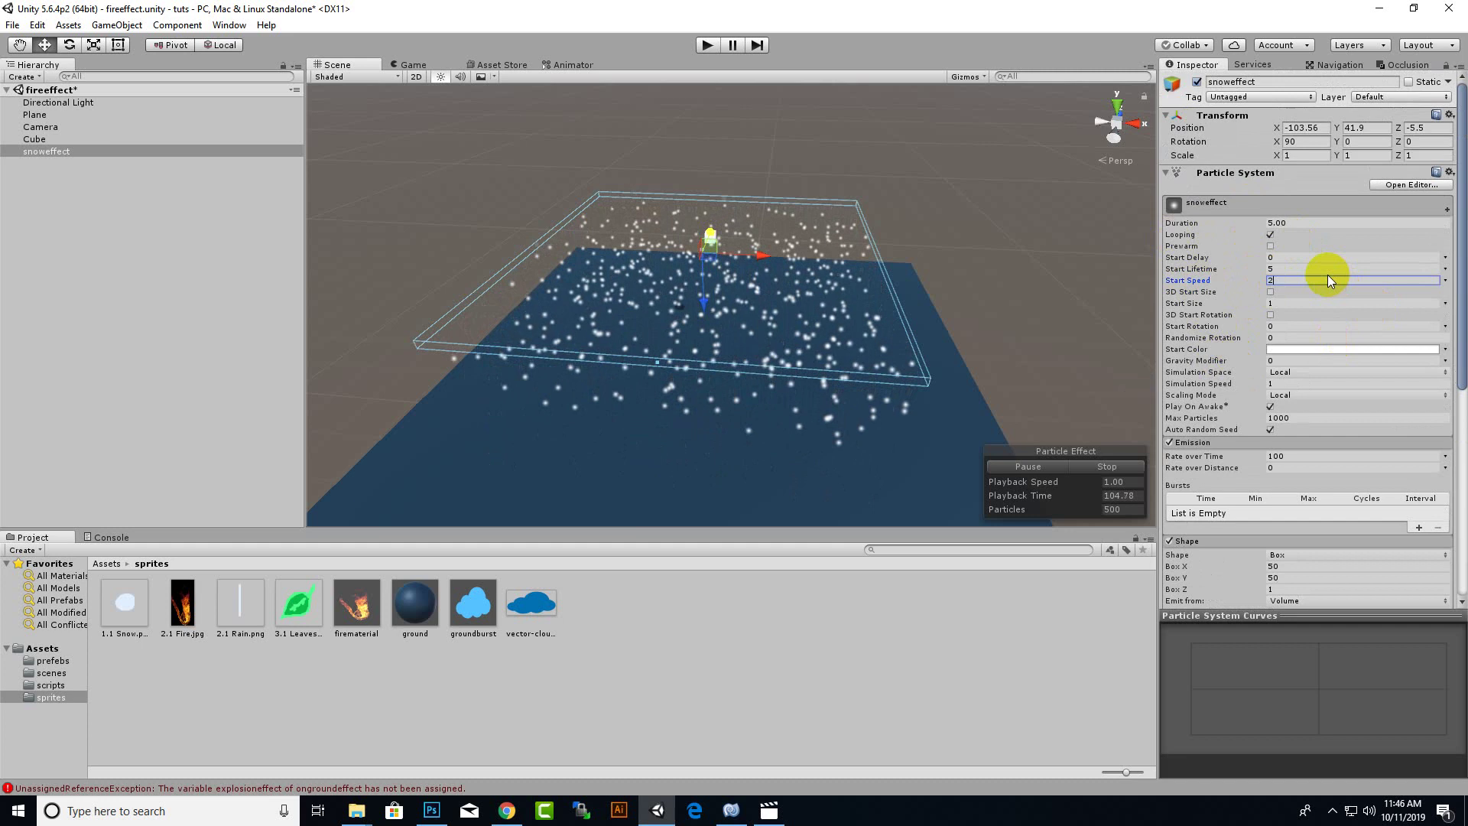
left_click(1215, 269)
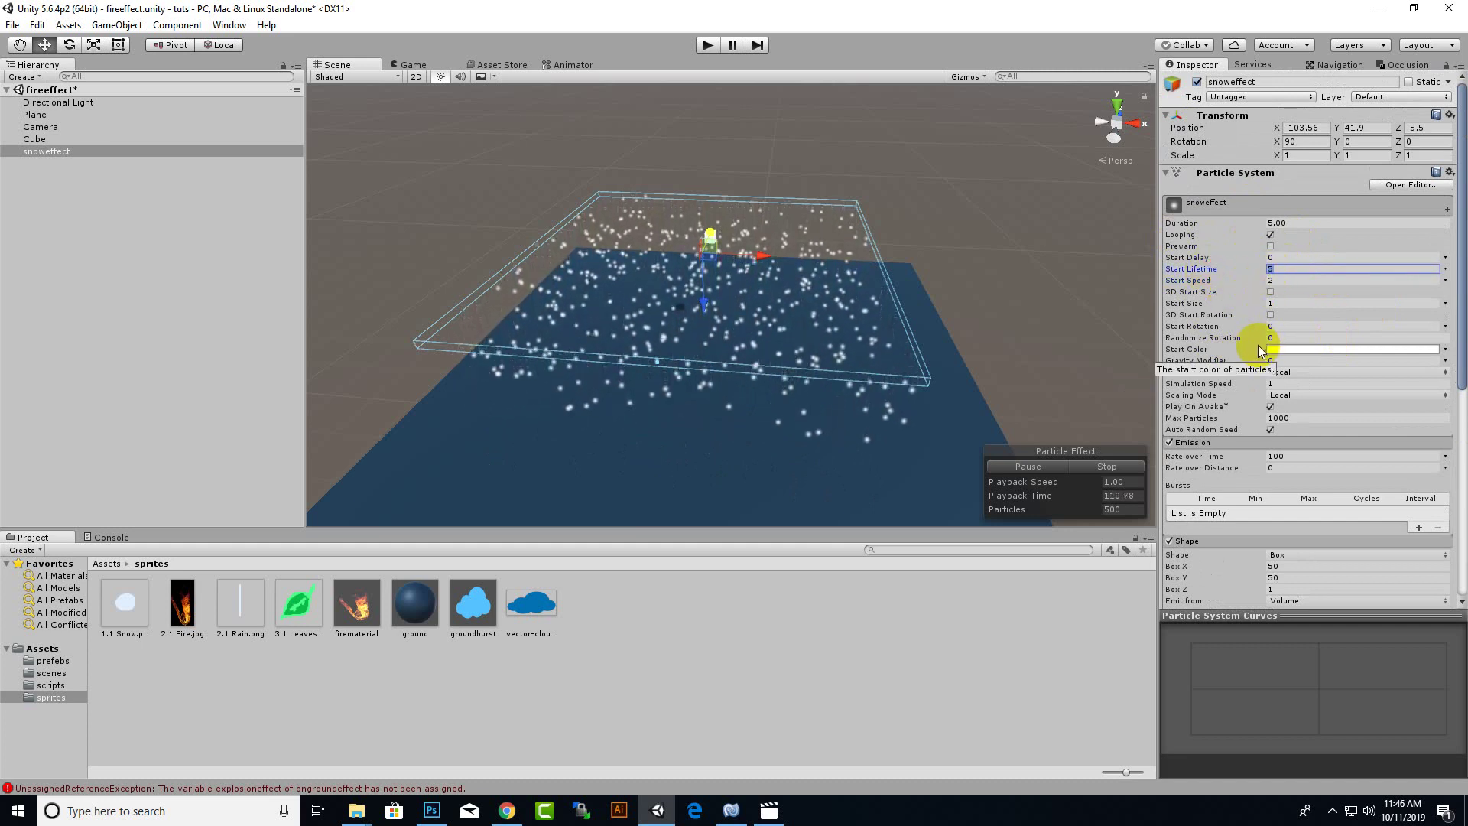
type("20")
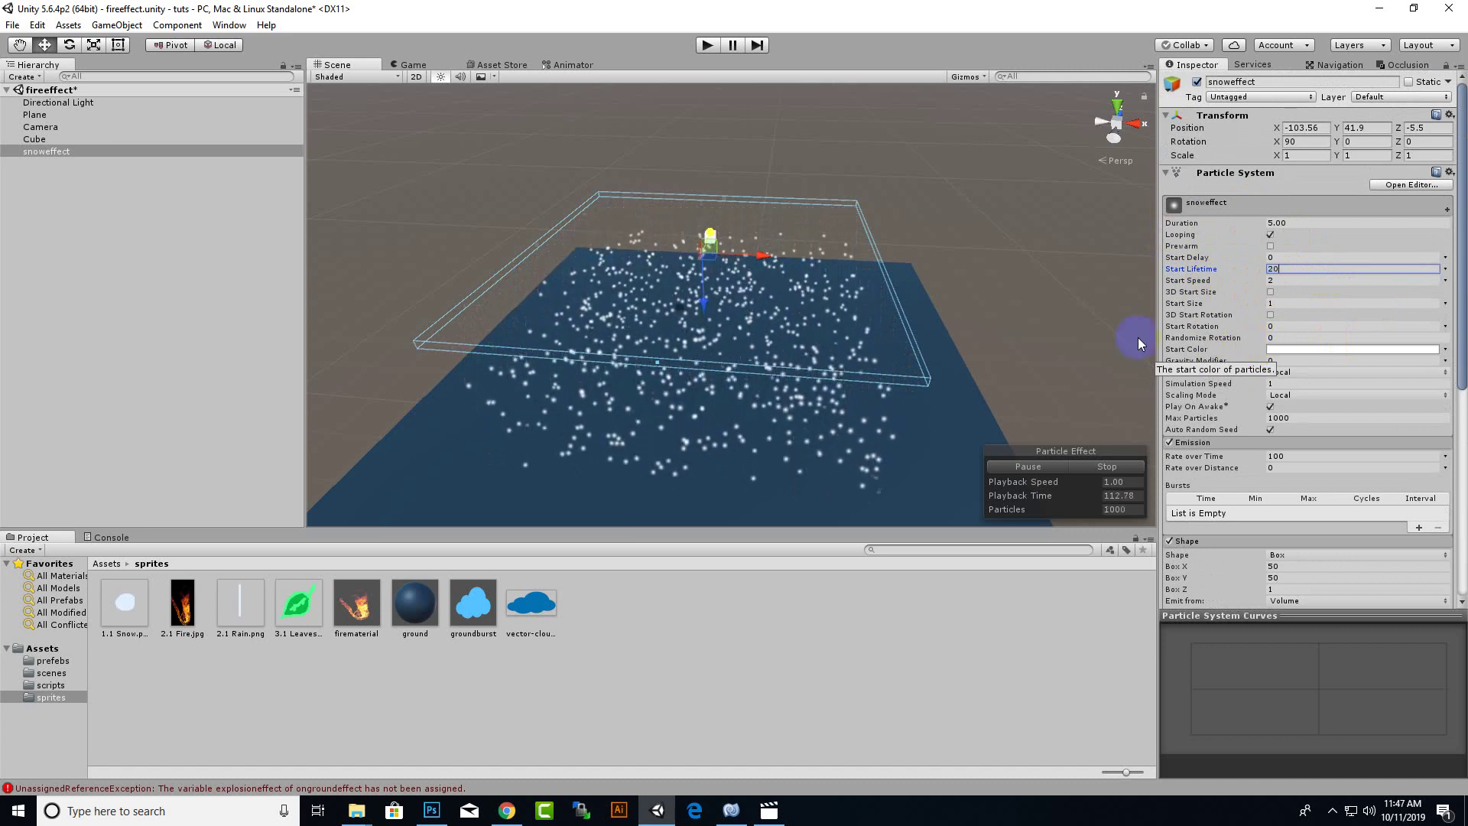
Step: Set the duration of snoweffect to 20 and save the scene
left_click_drag(1000, 357, 1017, 299, "alt")
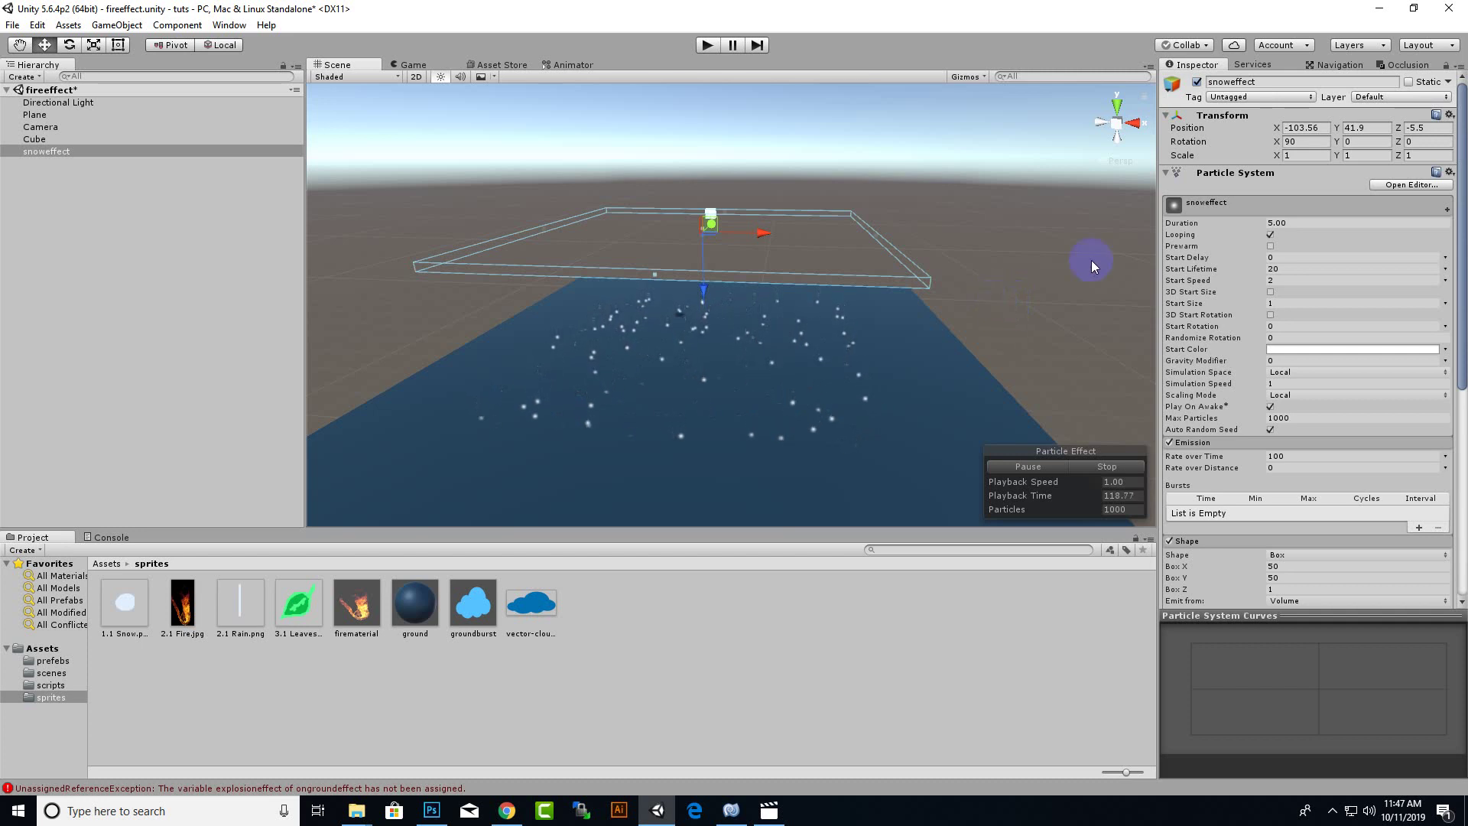
left_click(1295, 222)
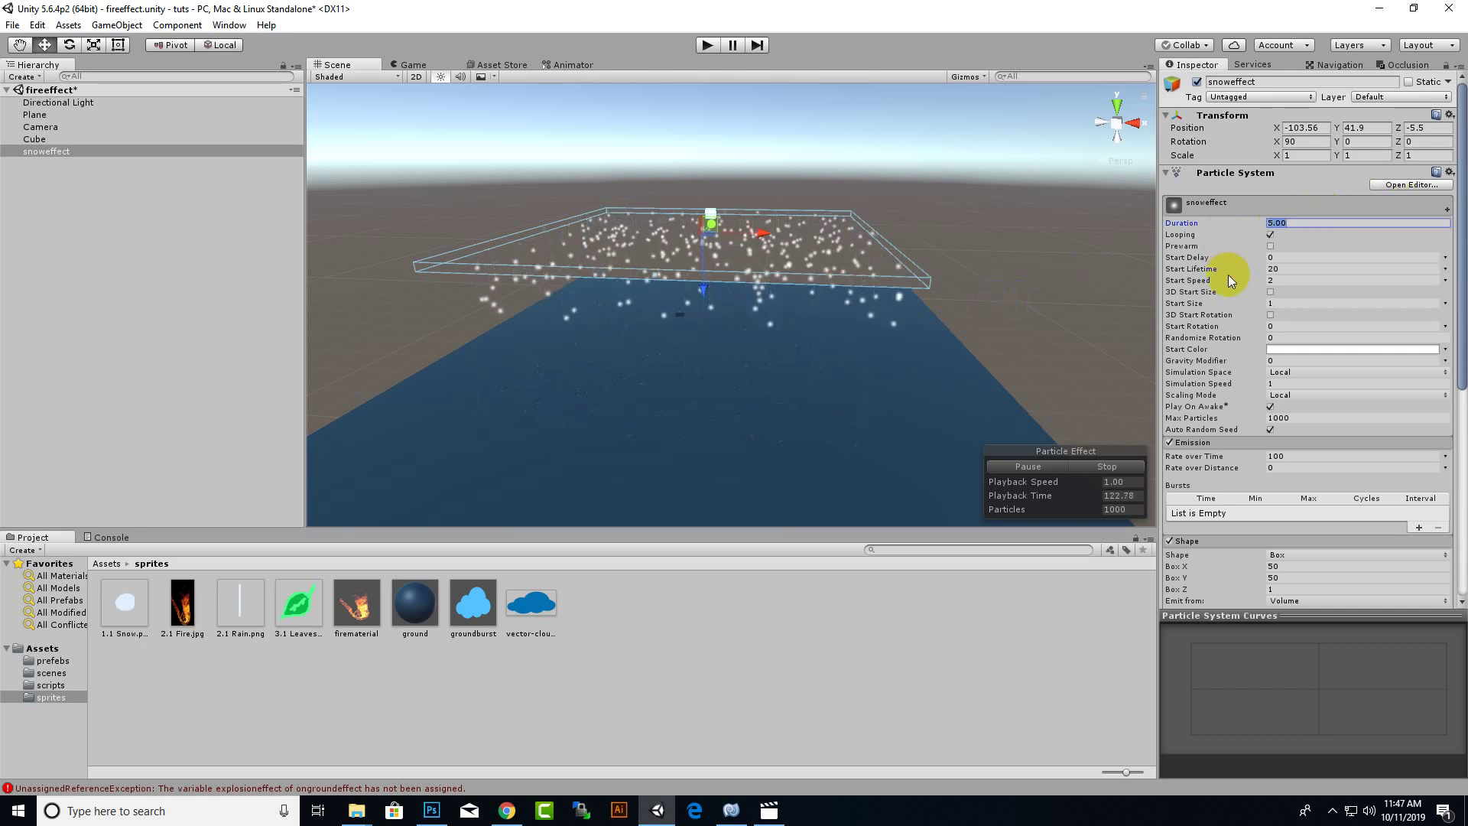
type("2")
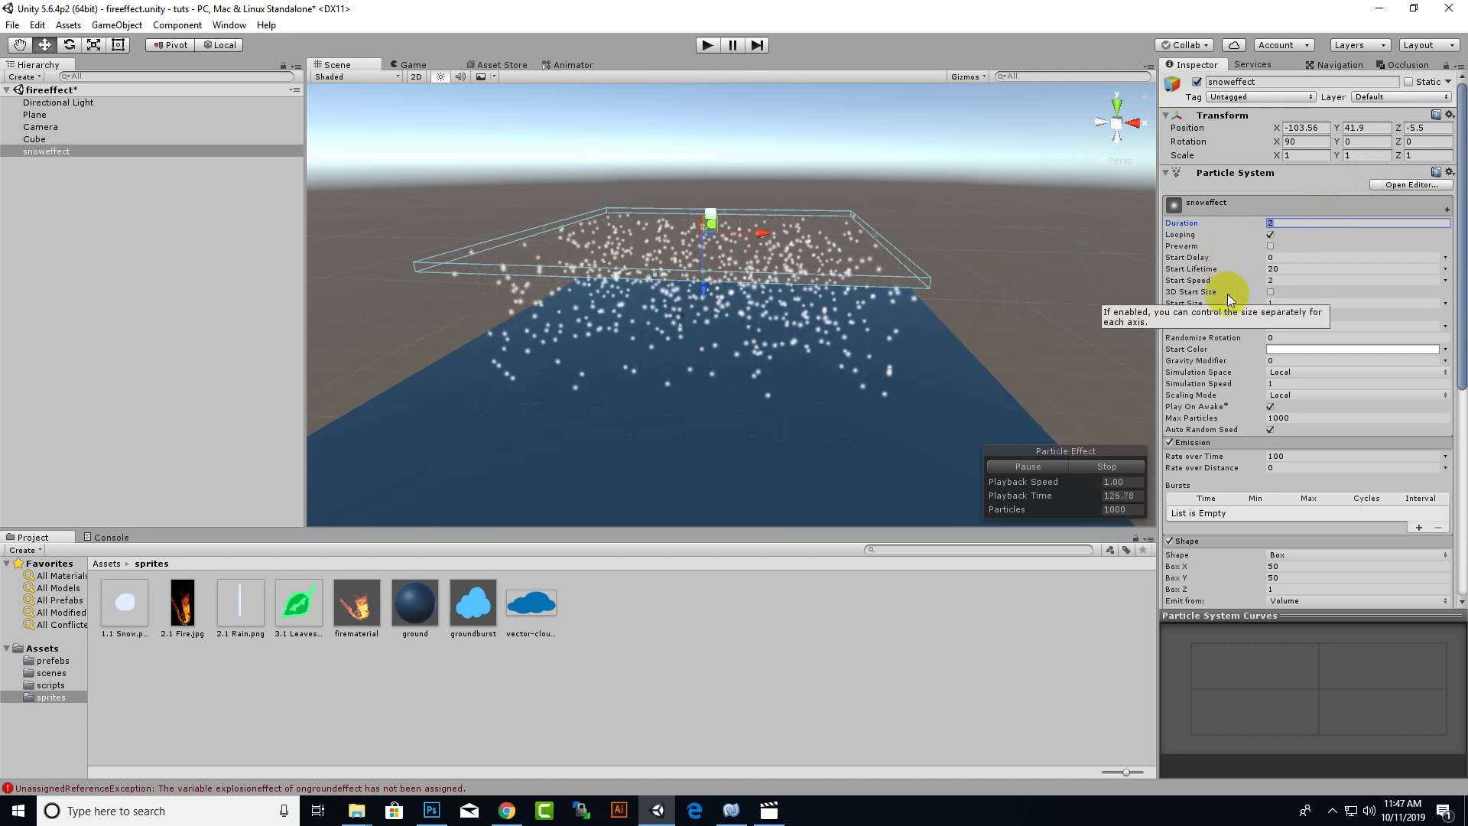
type("0")
scroll(907, 330, "down", 2)
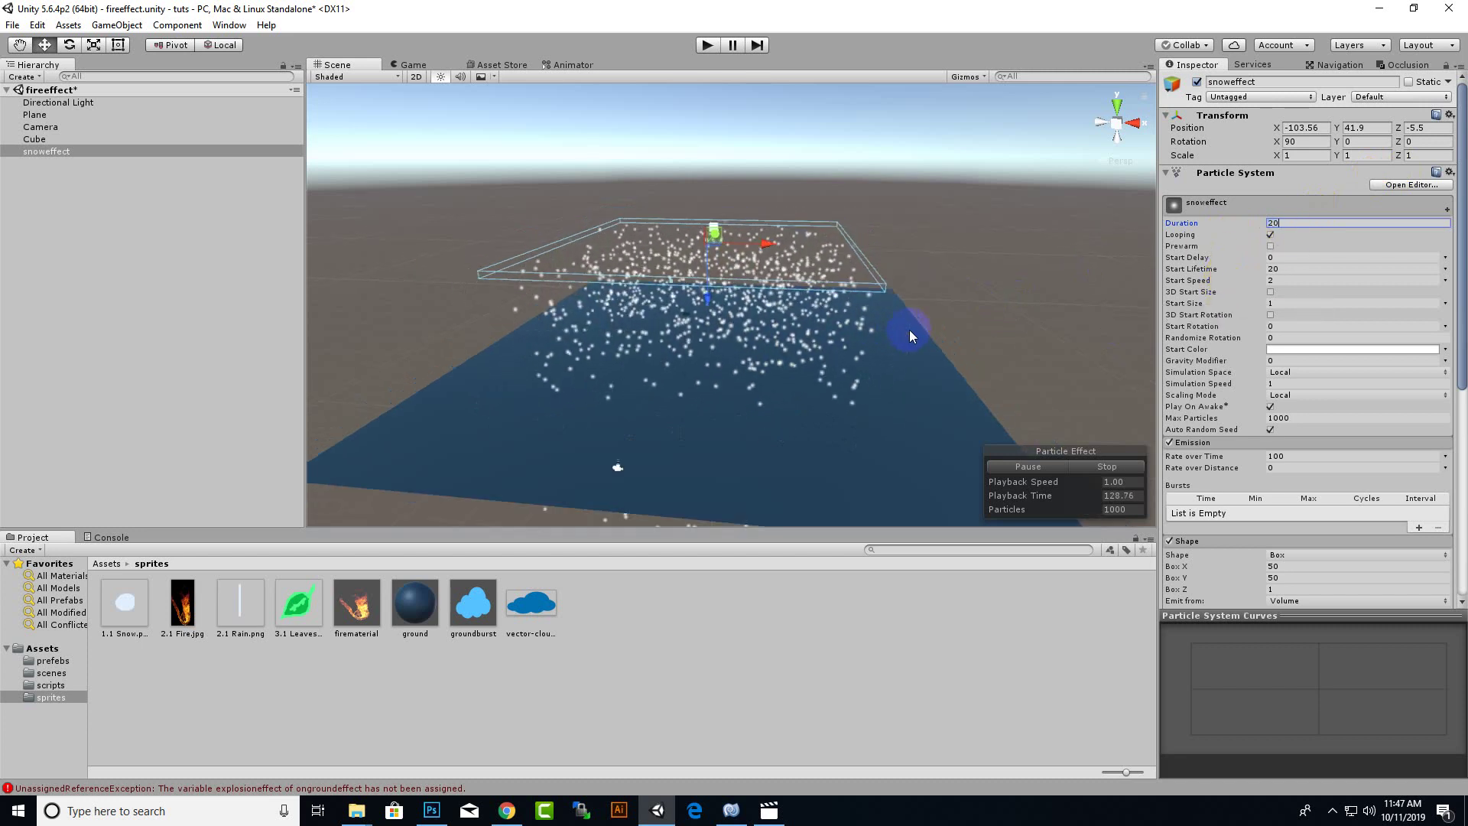
left_click_drag(901, 350, 902, 312, "alt")
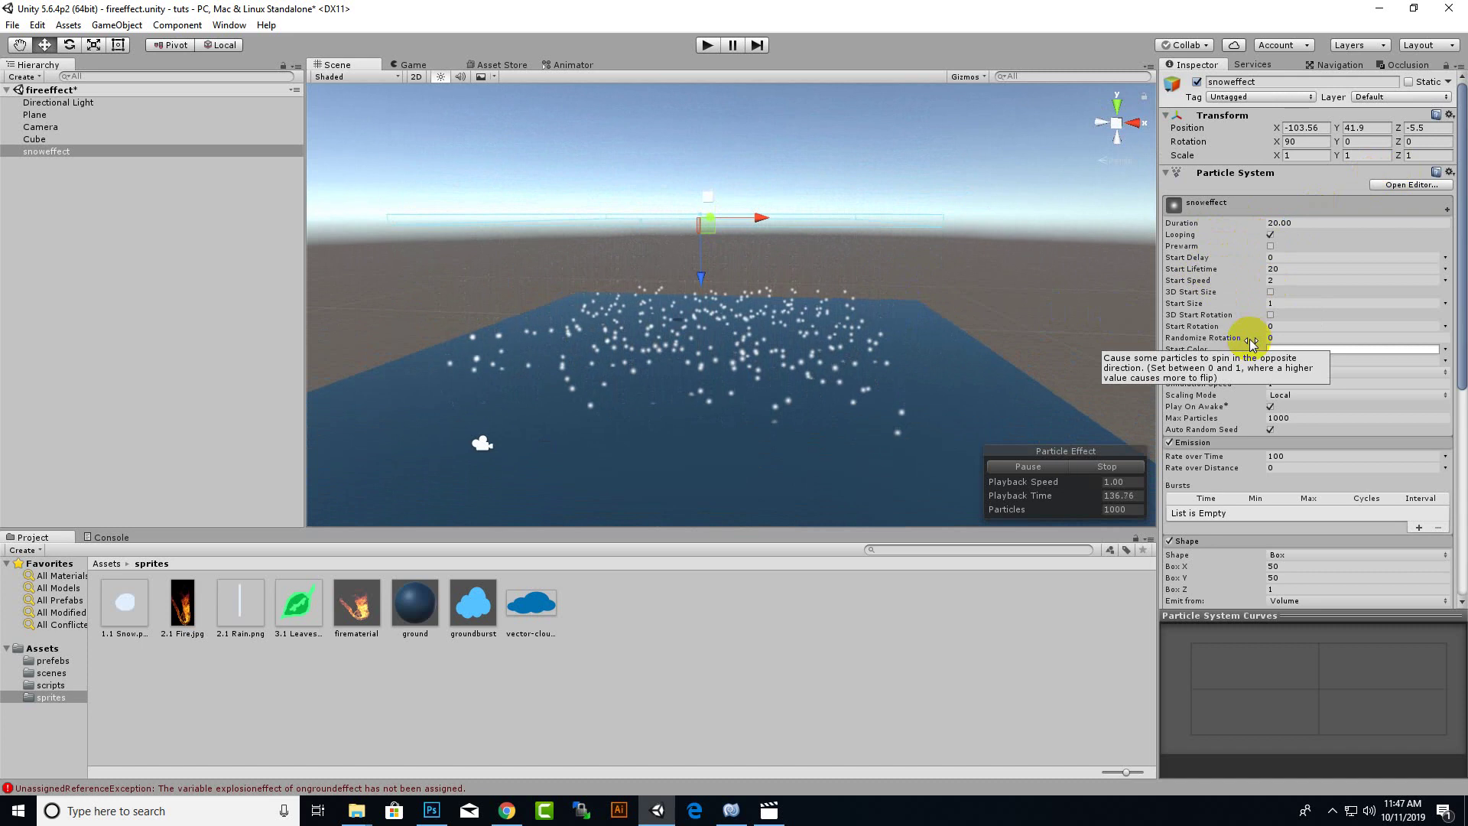
key("ctrl+s")
Step: Look over the falling particles and the remaining particle modules of snoweffect, down to the Renderer's material settings
left_click_drag(813, 387, 838, 348, "alt")
scroll(1361, 464, "down", 2)
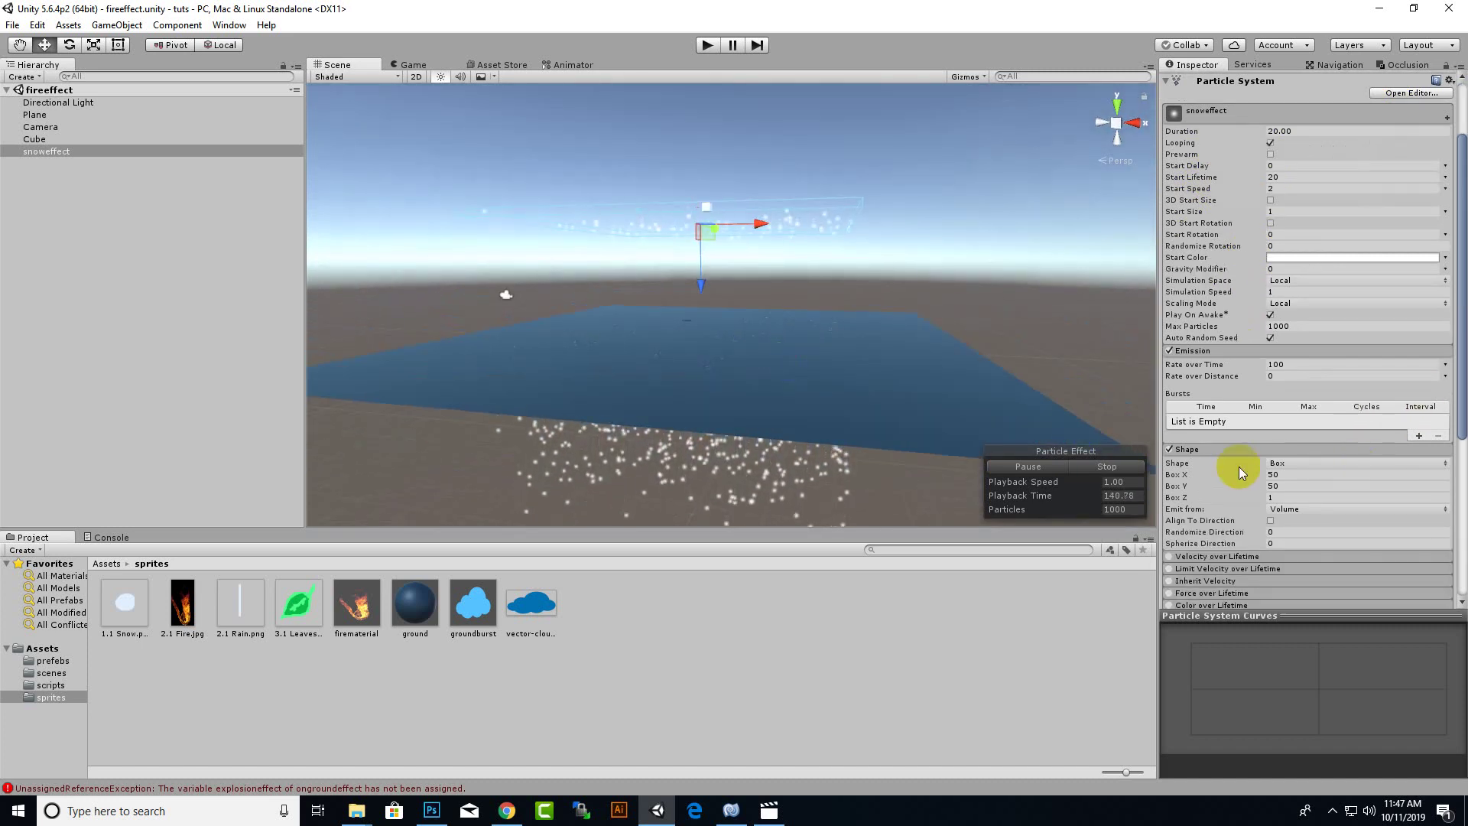
scroll(1240, 462, "down", 4)
scroll(1244, 464, "down", 1)
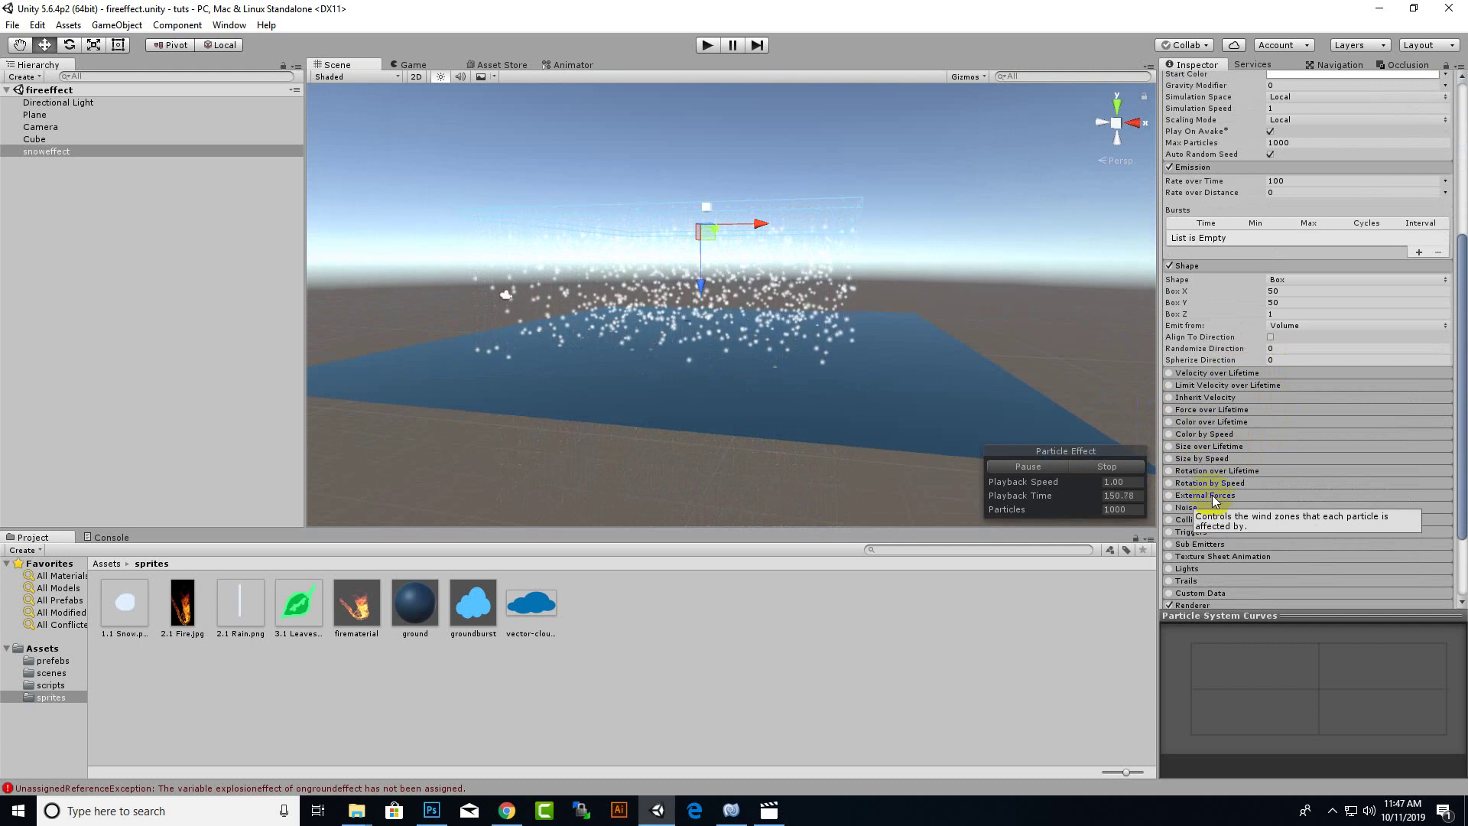
scroll(1218, 517, "down", 3)
left_click(1176, 507)
scroll(1344, 387, "down", 6)
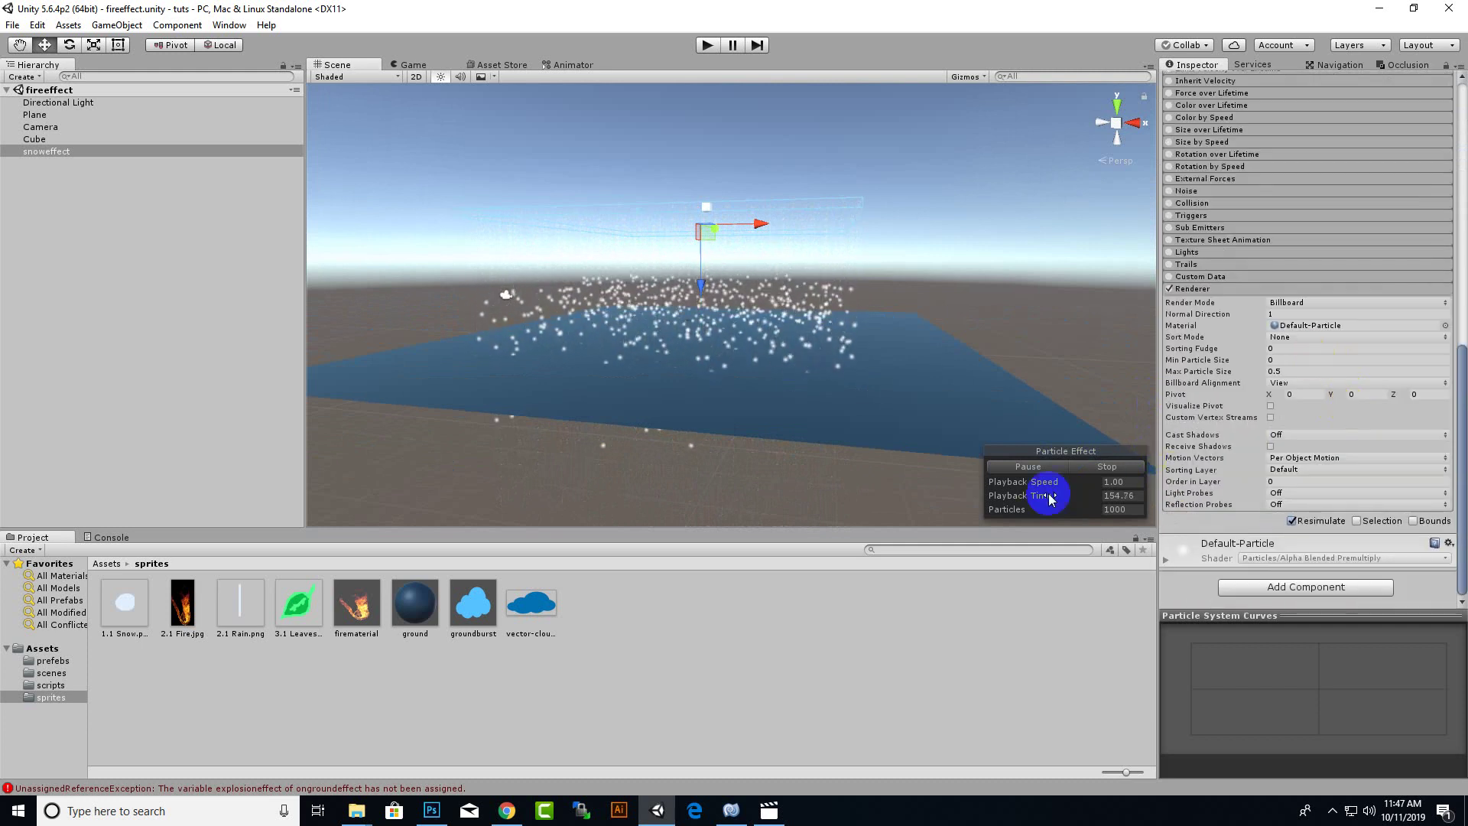
Step: Create a new material named snowmat in the sprites folder
right_click(609, 655)
mouse_move(715, 379)
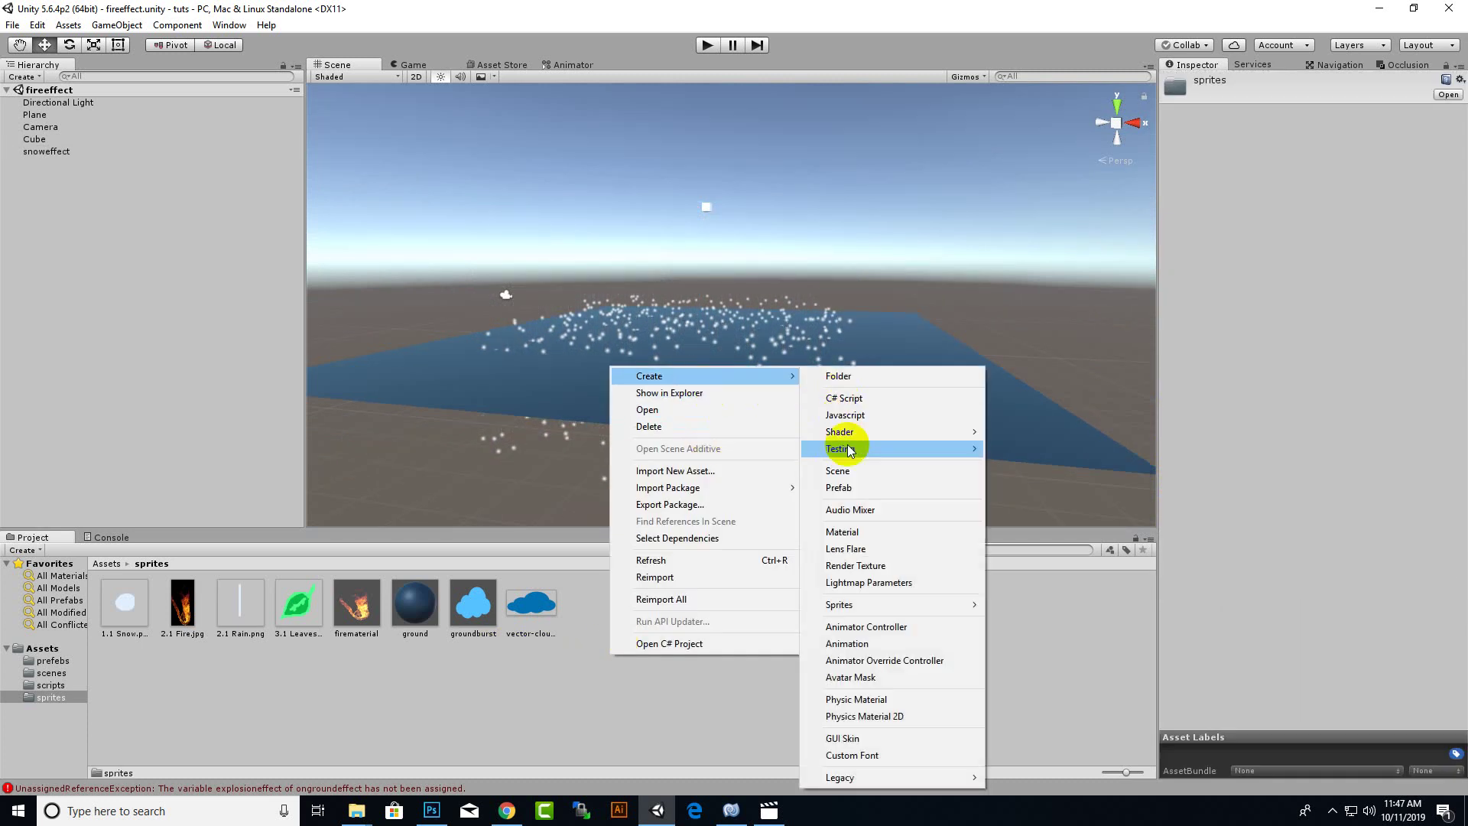
left_click(847, 533)
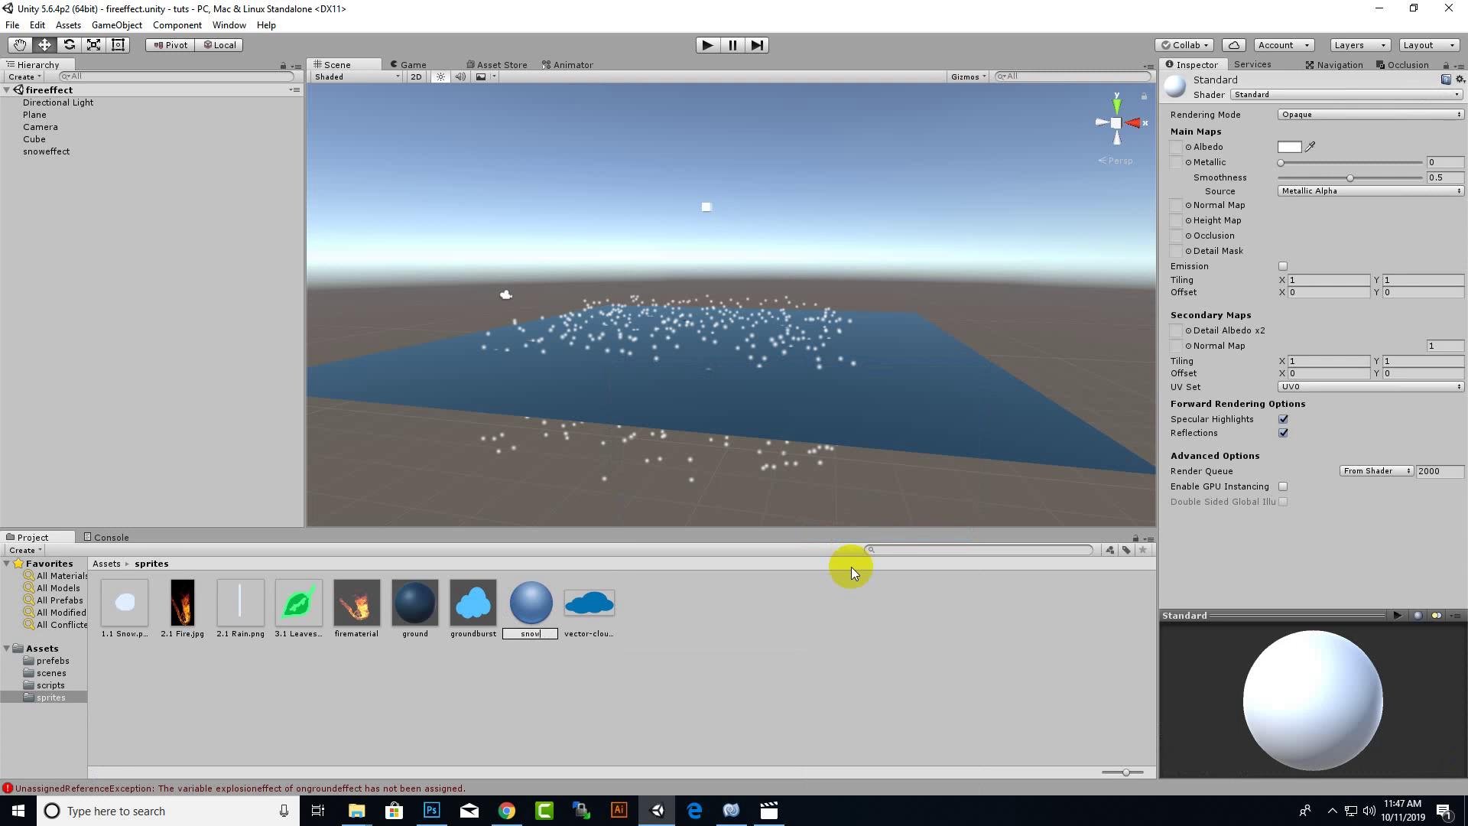
type("snowmat")
key("Return")
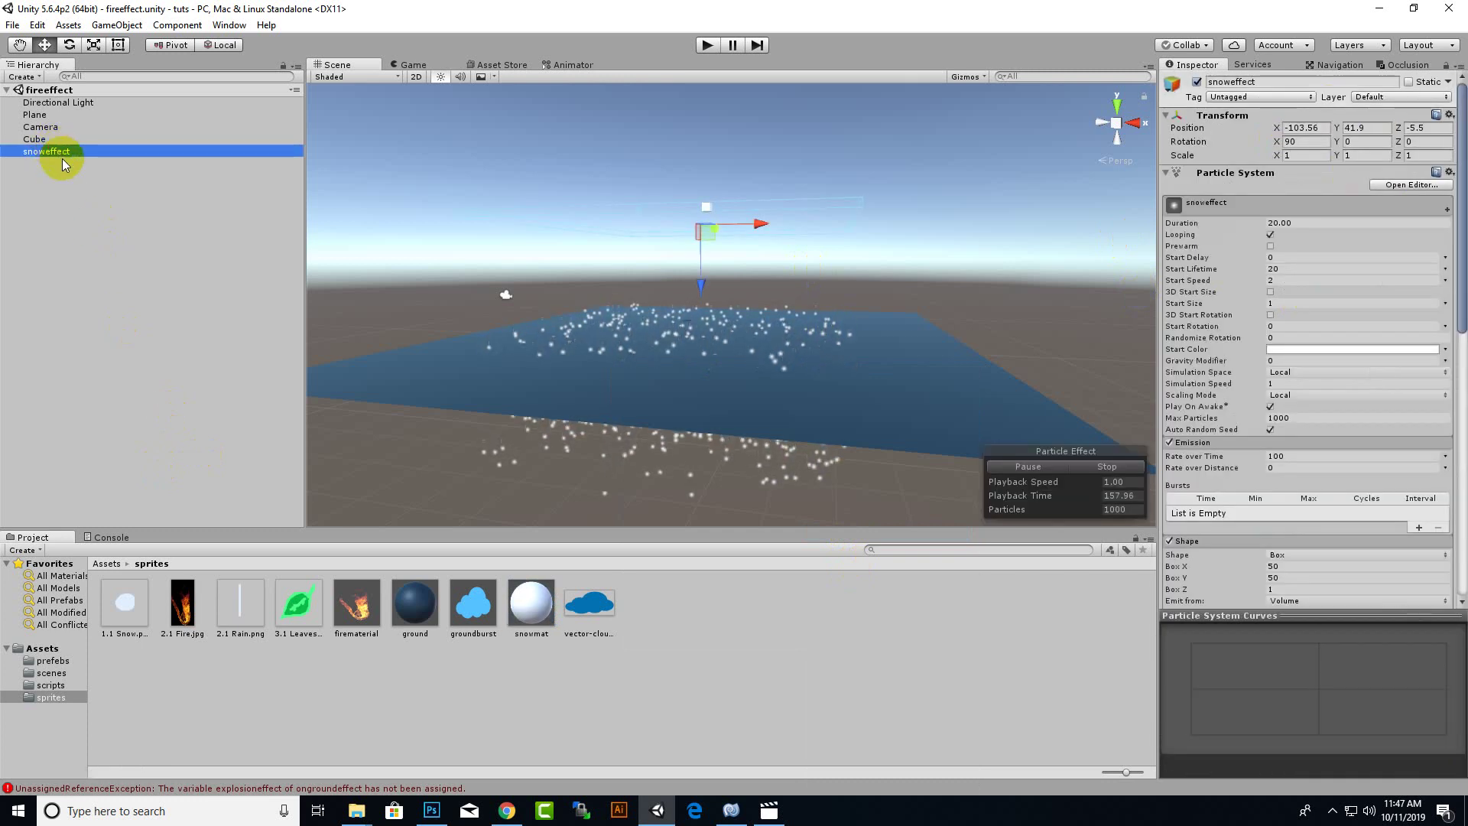
Step: Assign the 1.1 Snow image as the texture of snowmat and set its shader to Particles/Additive
left_click(532, 618)
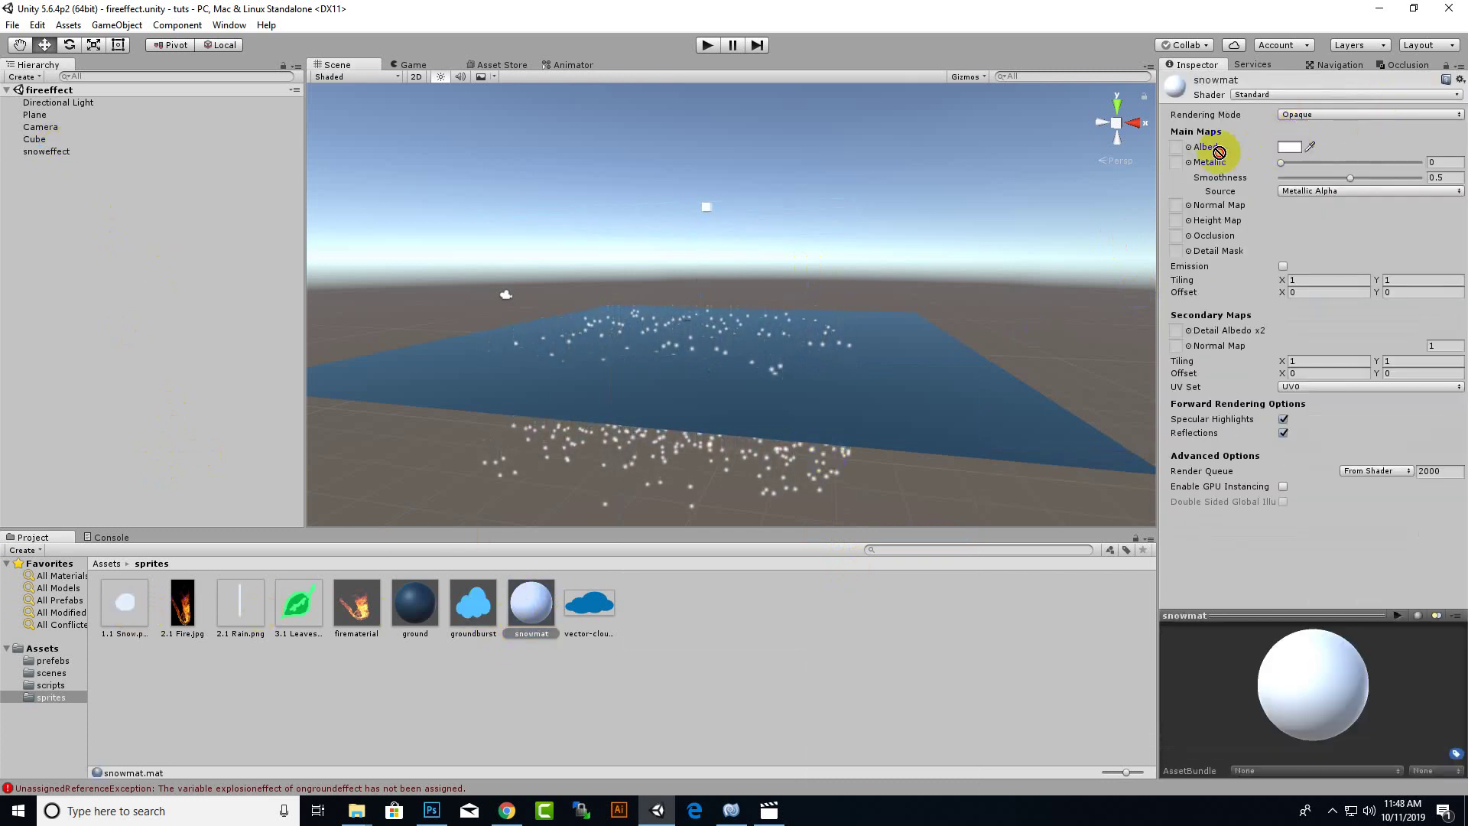
left_click(1325, 95)
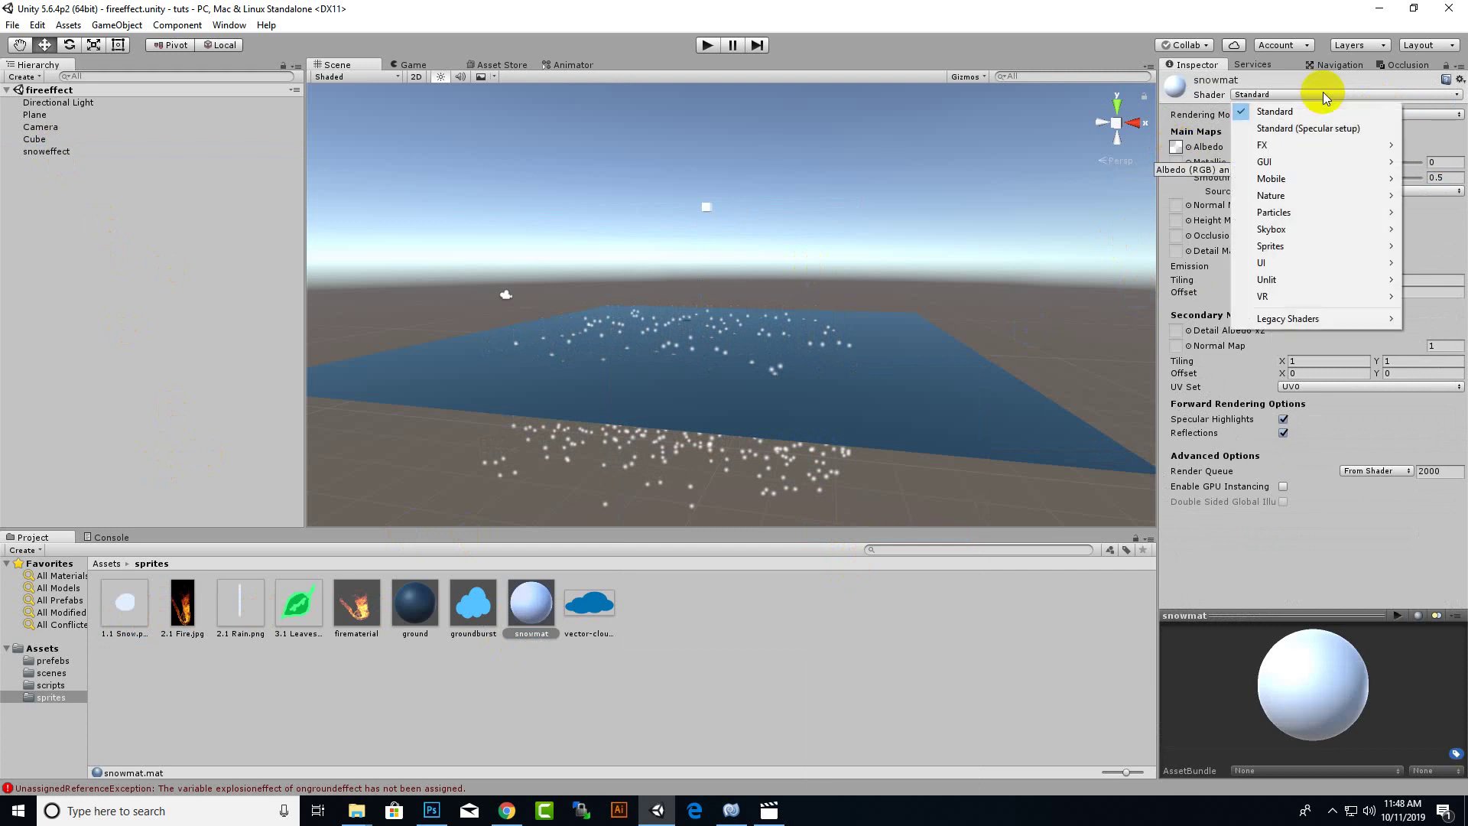
mouse_move(1337, 212)
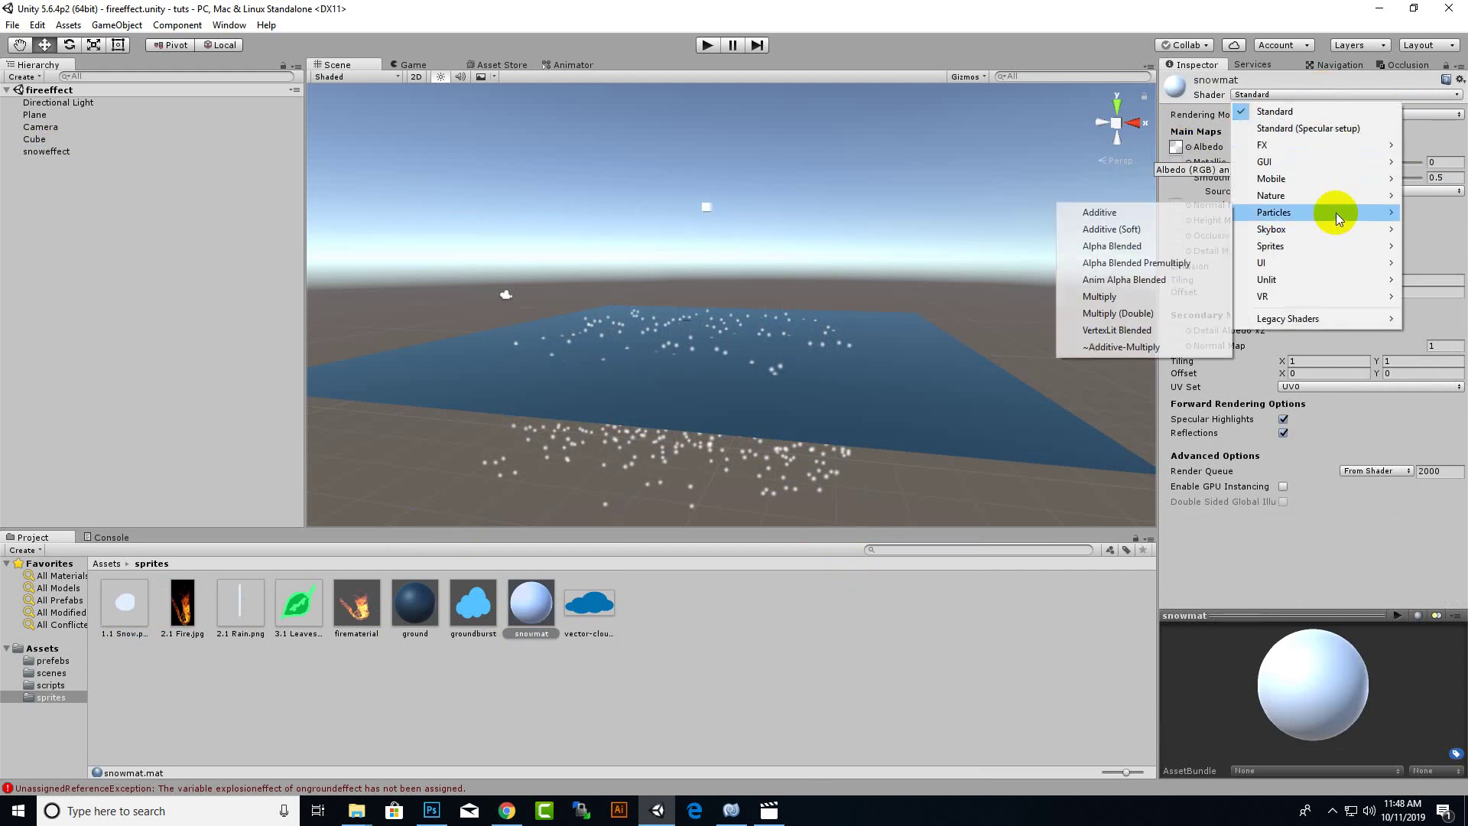
left_click(1153, 213)
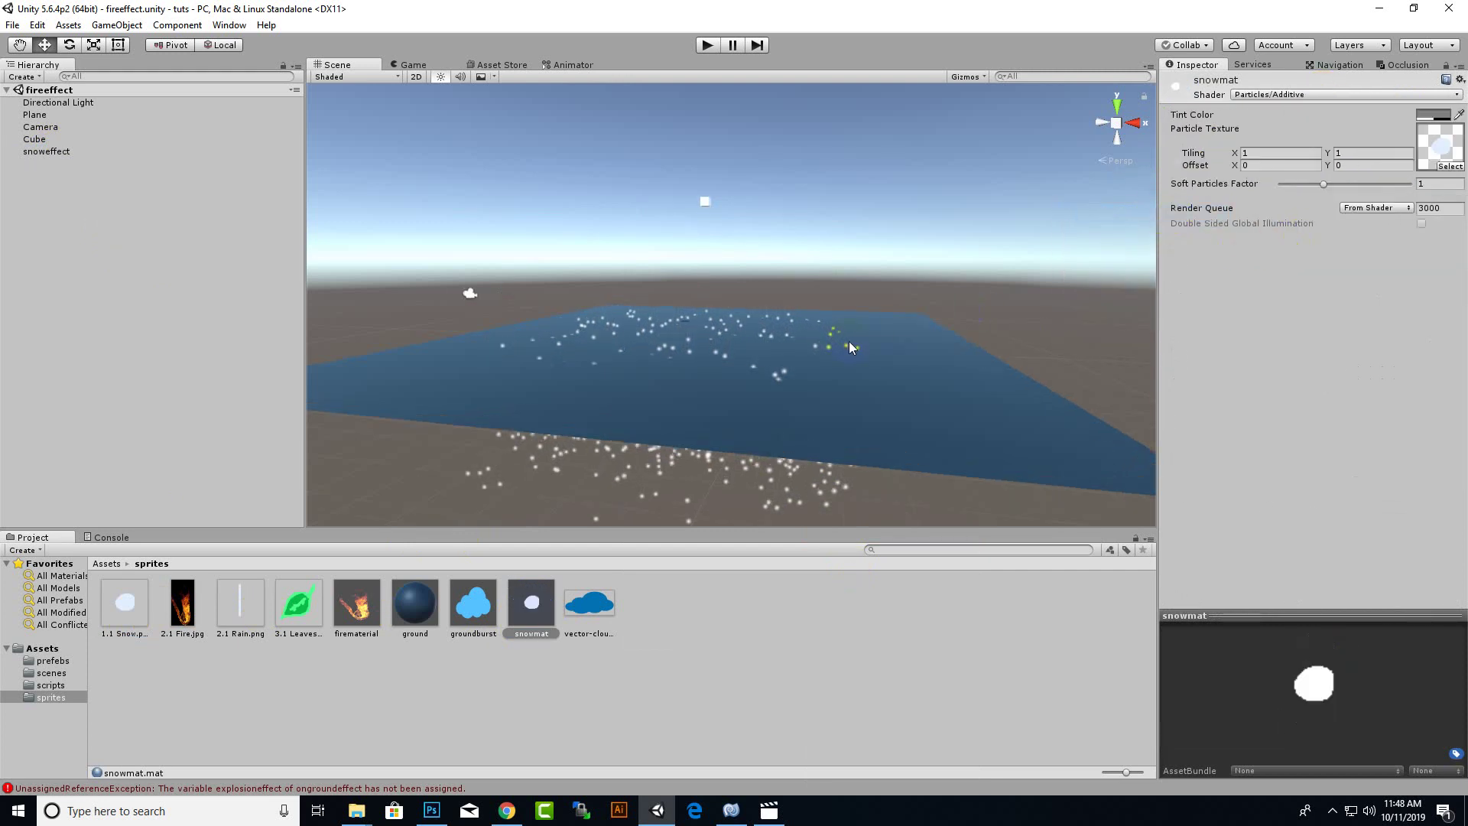
Step: Apply the snowmat material to the snoweffect particle system and check the flakes up close in the scene
left_click(65, 153)
middle_click_drag(746, 283, 719, 233)
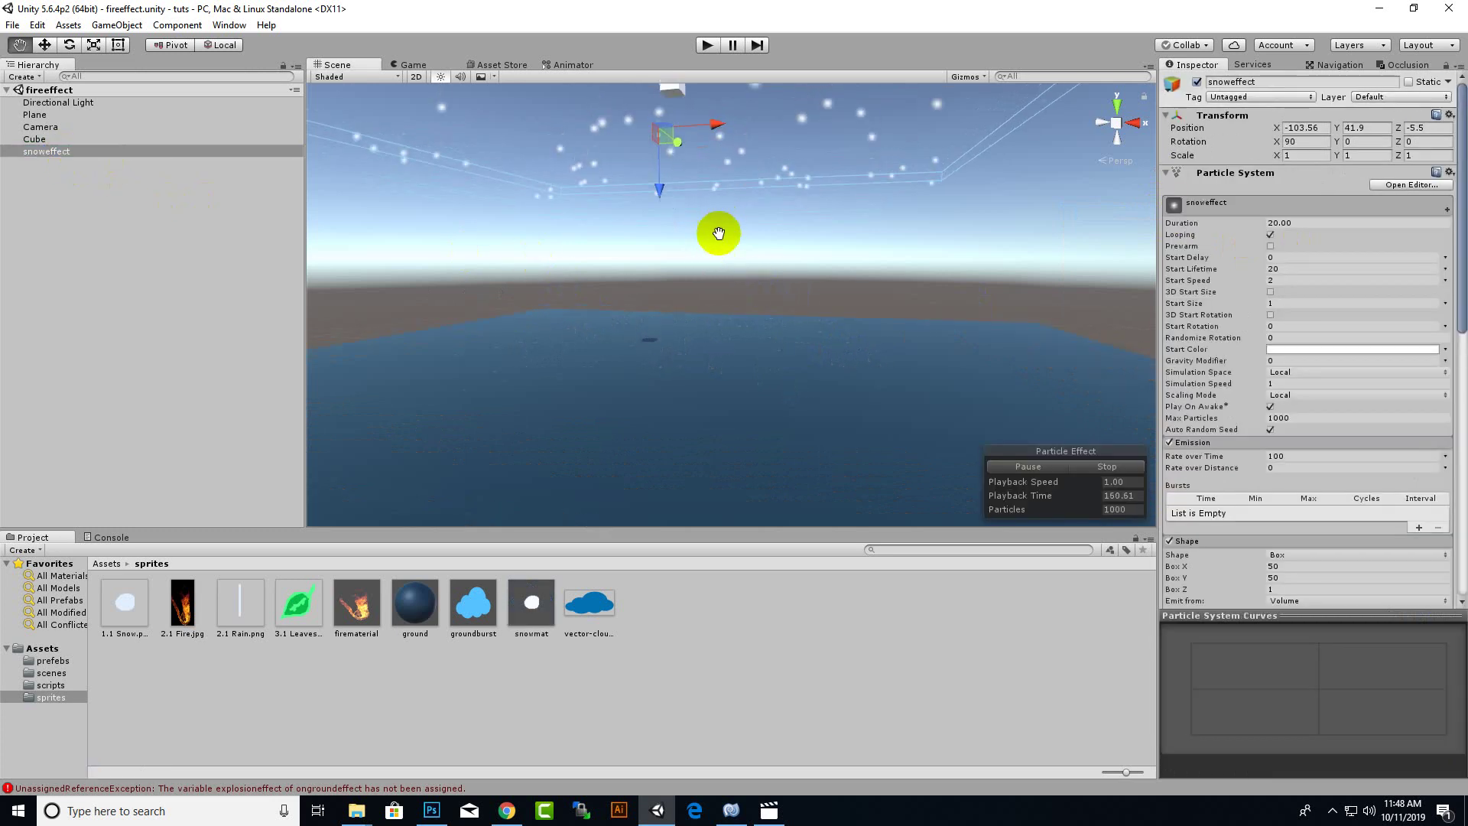
mouse_move(719, 233)
right_mouse_down()
mouse_move(672, 318)
mouse_move(613, 287)
mouse_move(617, 331)
mouse_move(754, 361)
right_mouse_up()
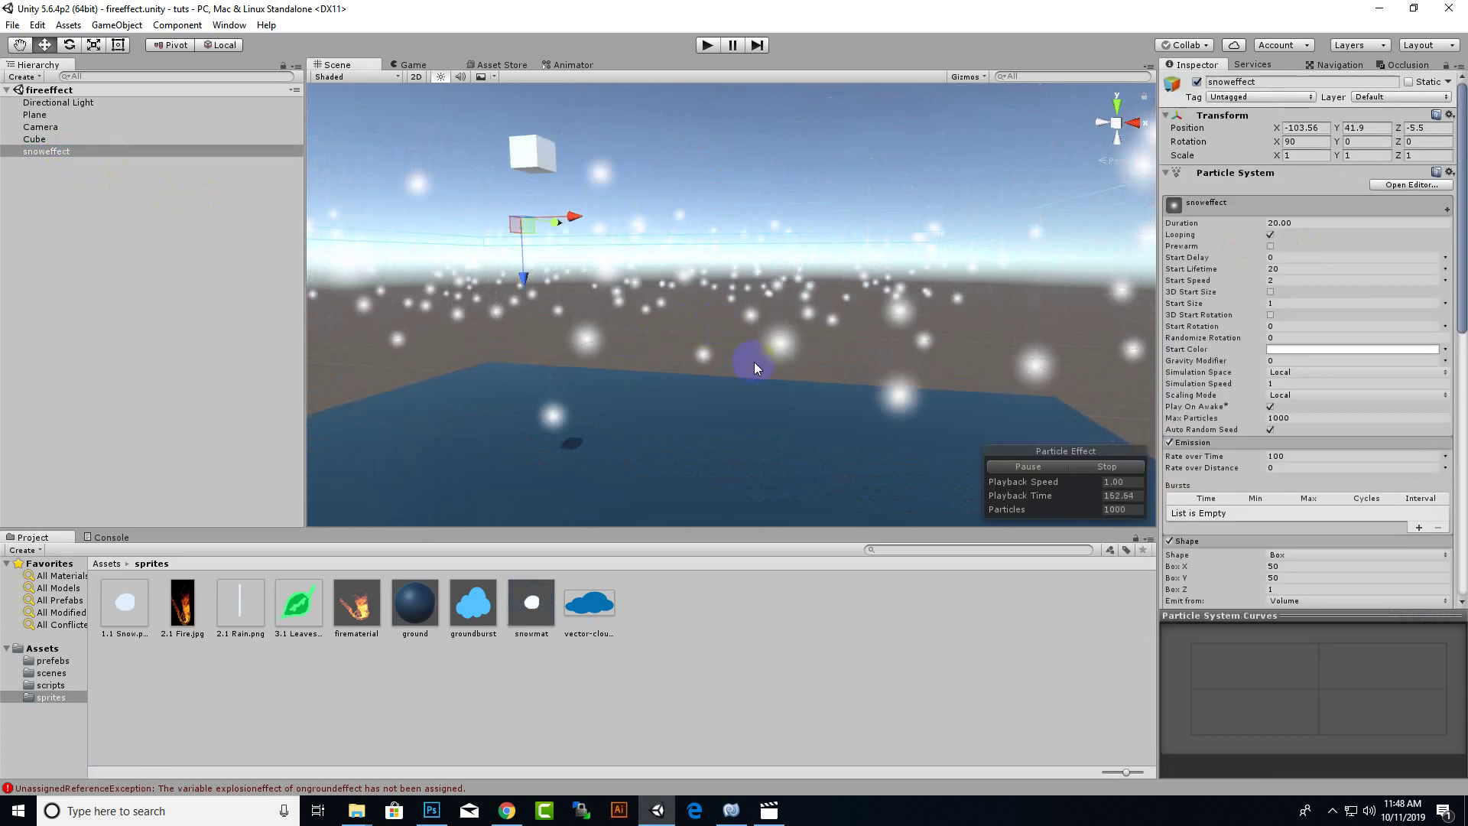
middle_click_drag(754, 361, 765, 306)
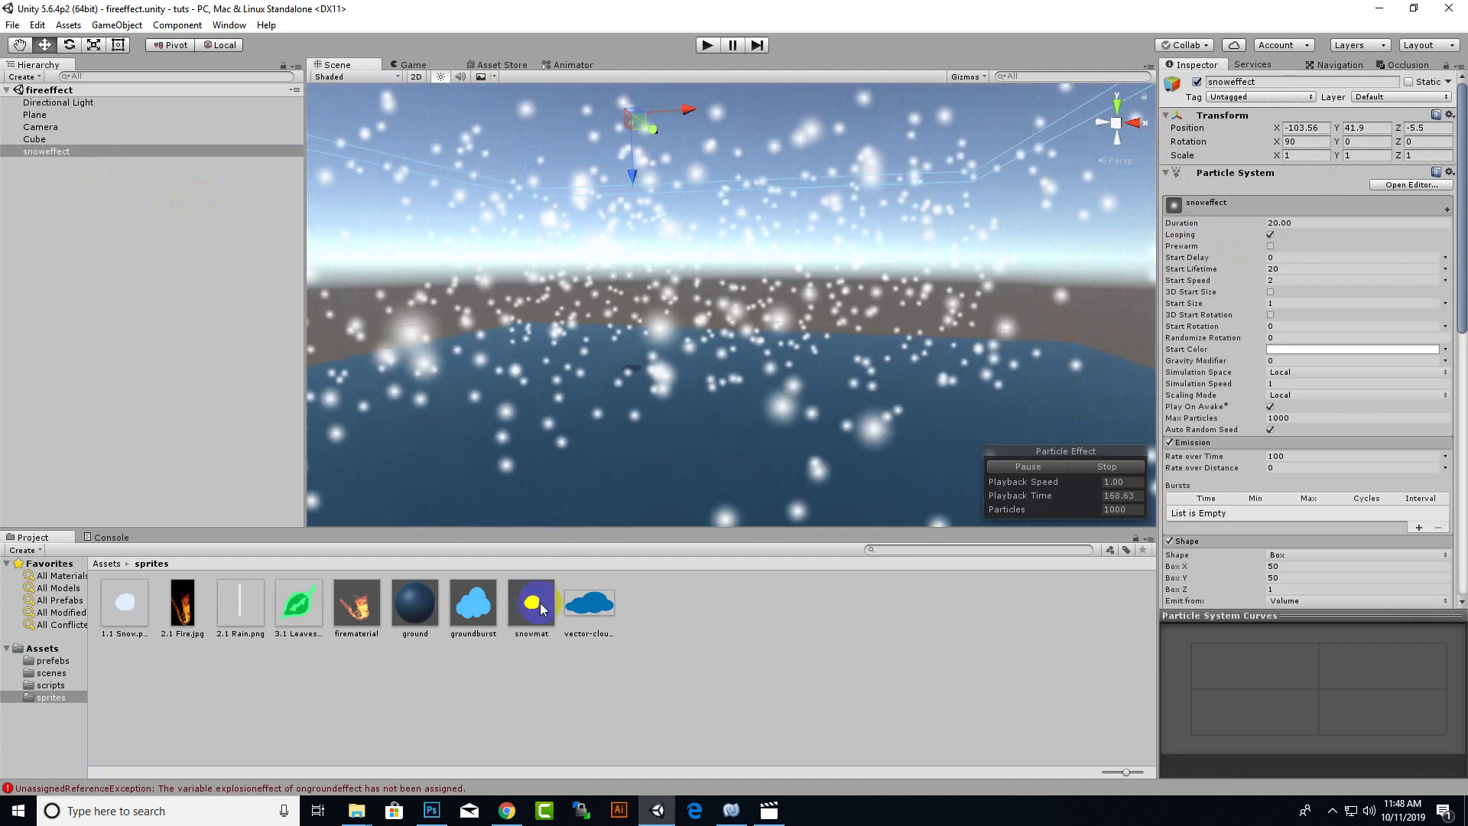
left_click_drag(540, 608, 72, 152)
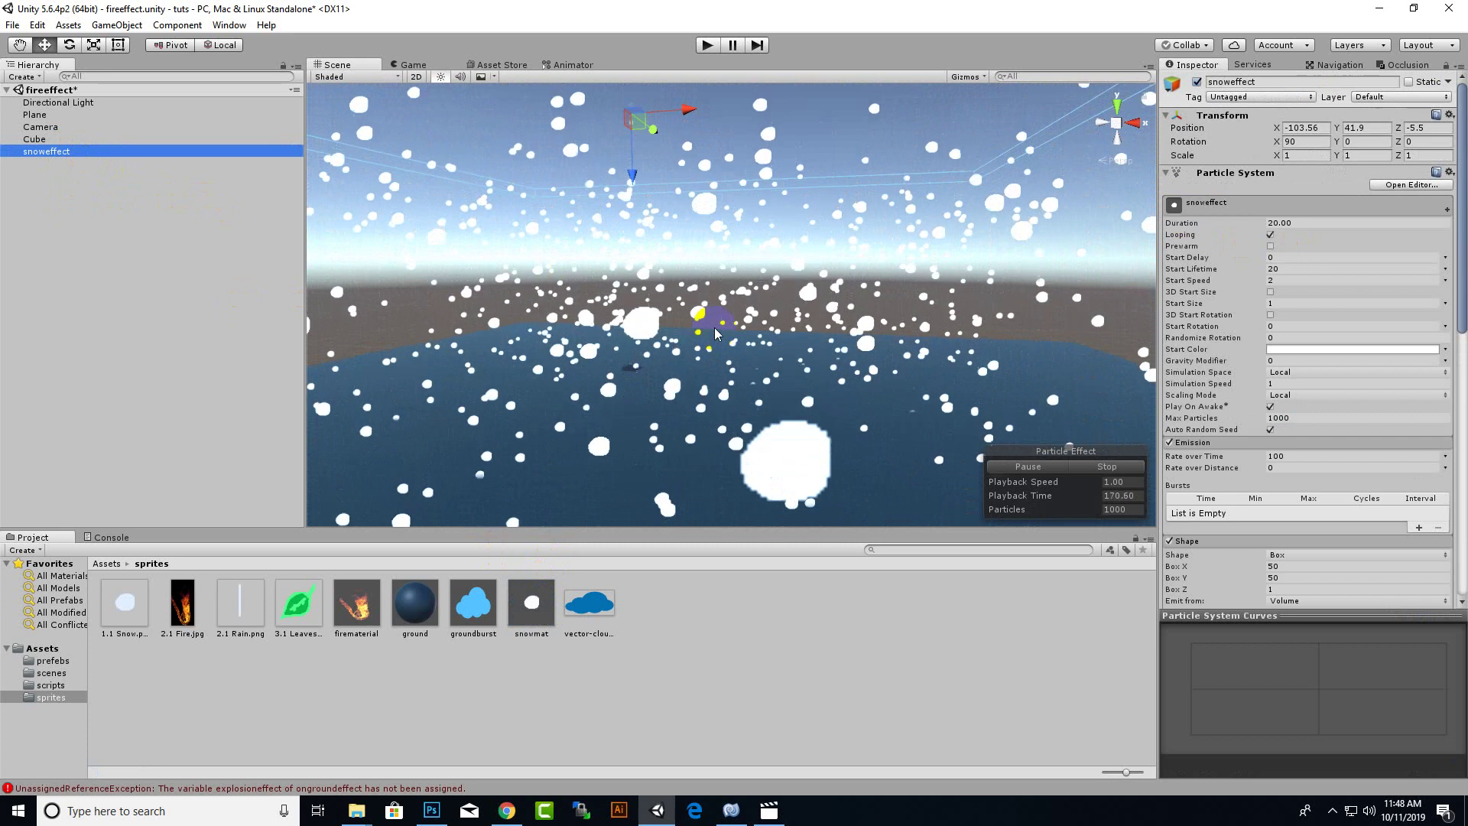
scroll(715, 329, "down", 2)
middle_click_drag(642, 301, 666, 246)
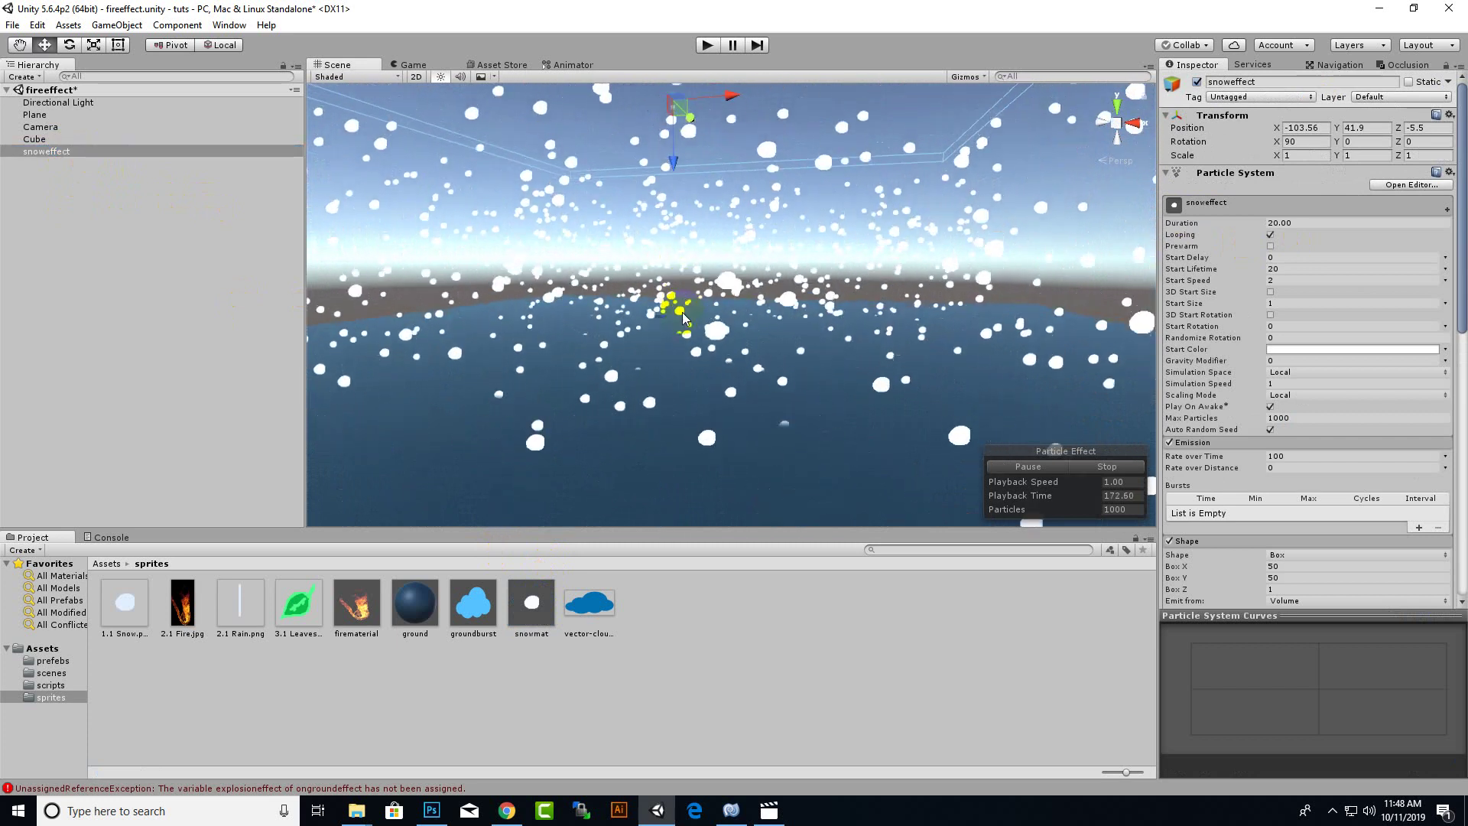
middle_click_drag(683, 318, 755, 357)
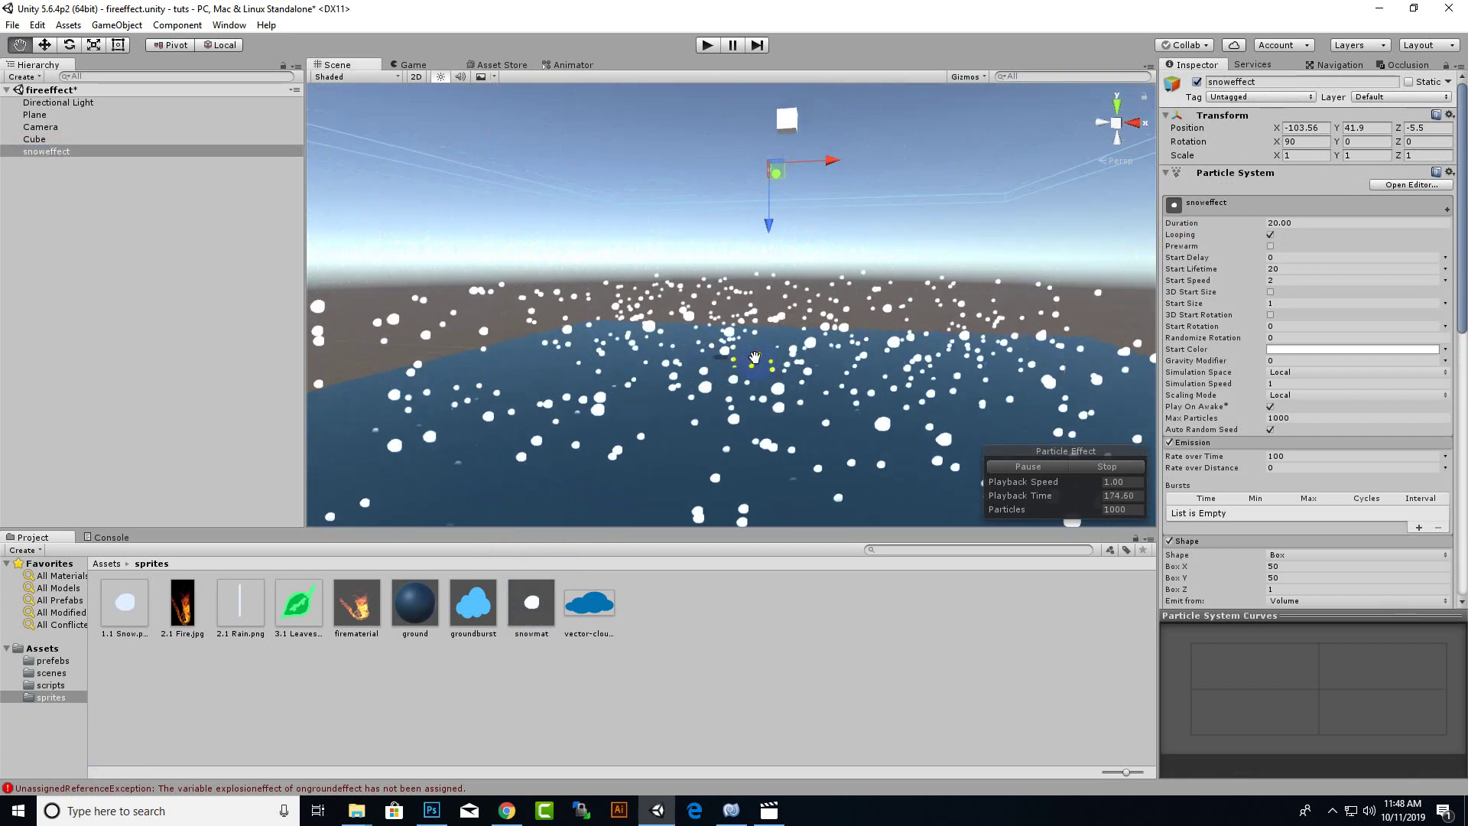
Step: Try a start speed of 5 for snoweffect and settle on 1
scroll(757, 355, "down", 3)
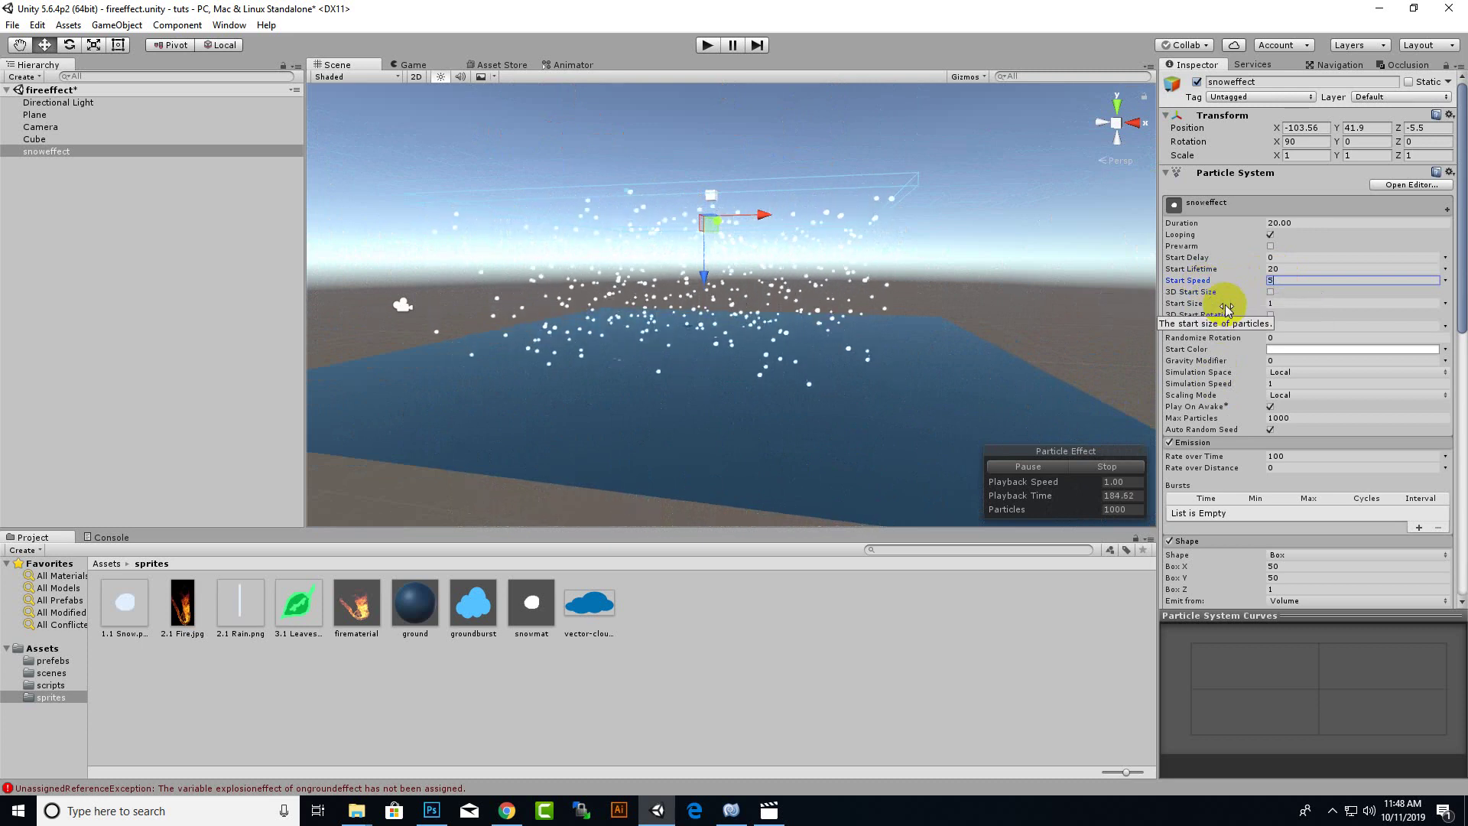
scroll(764, 393, "up", 3)
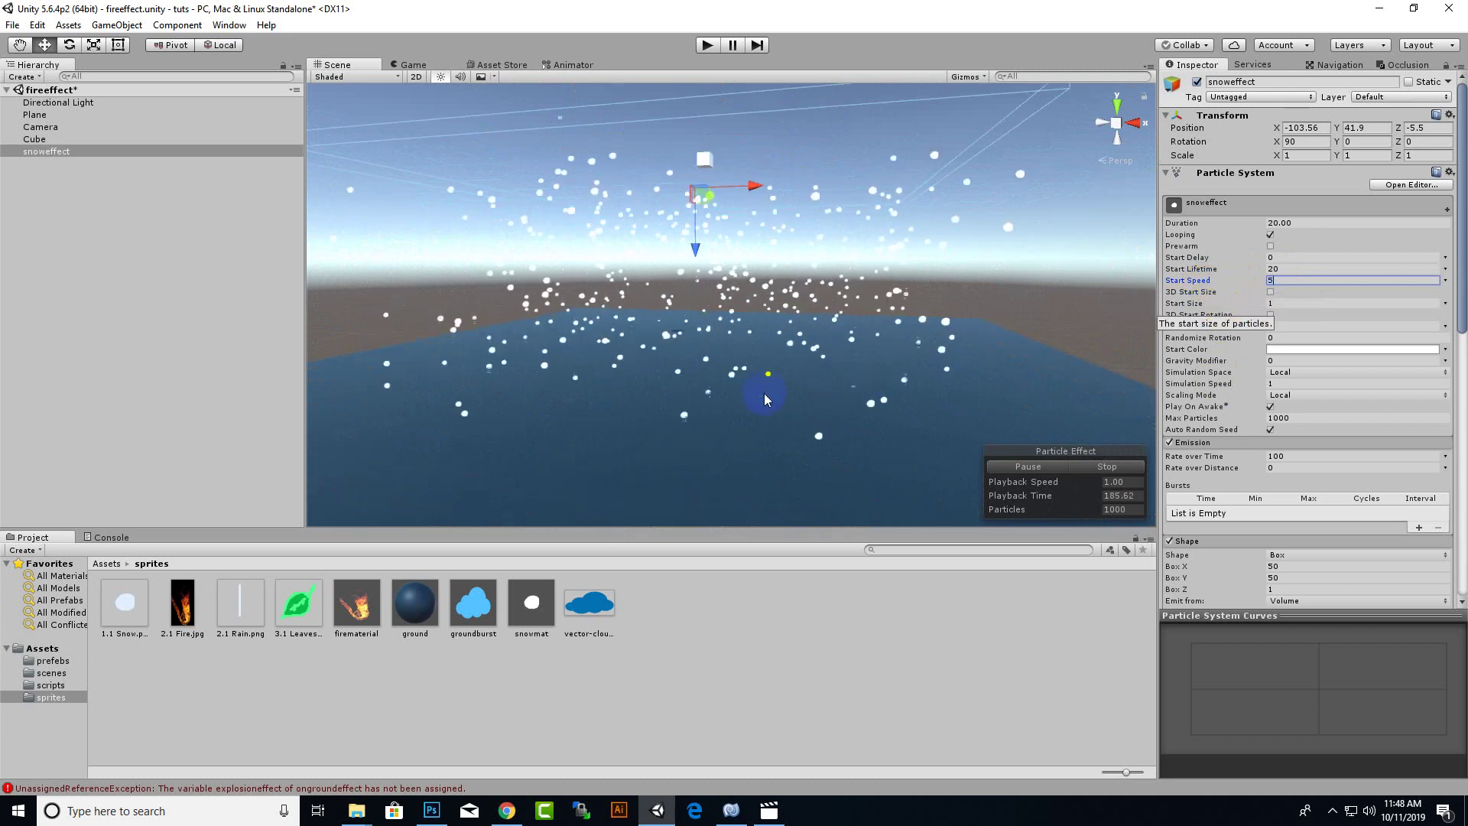
left_click(1302, 281)
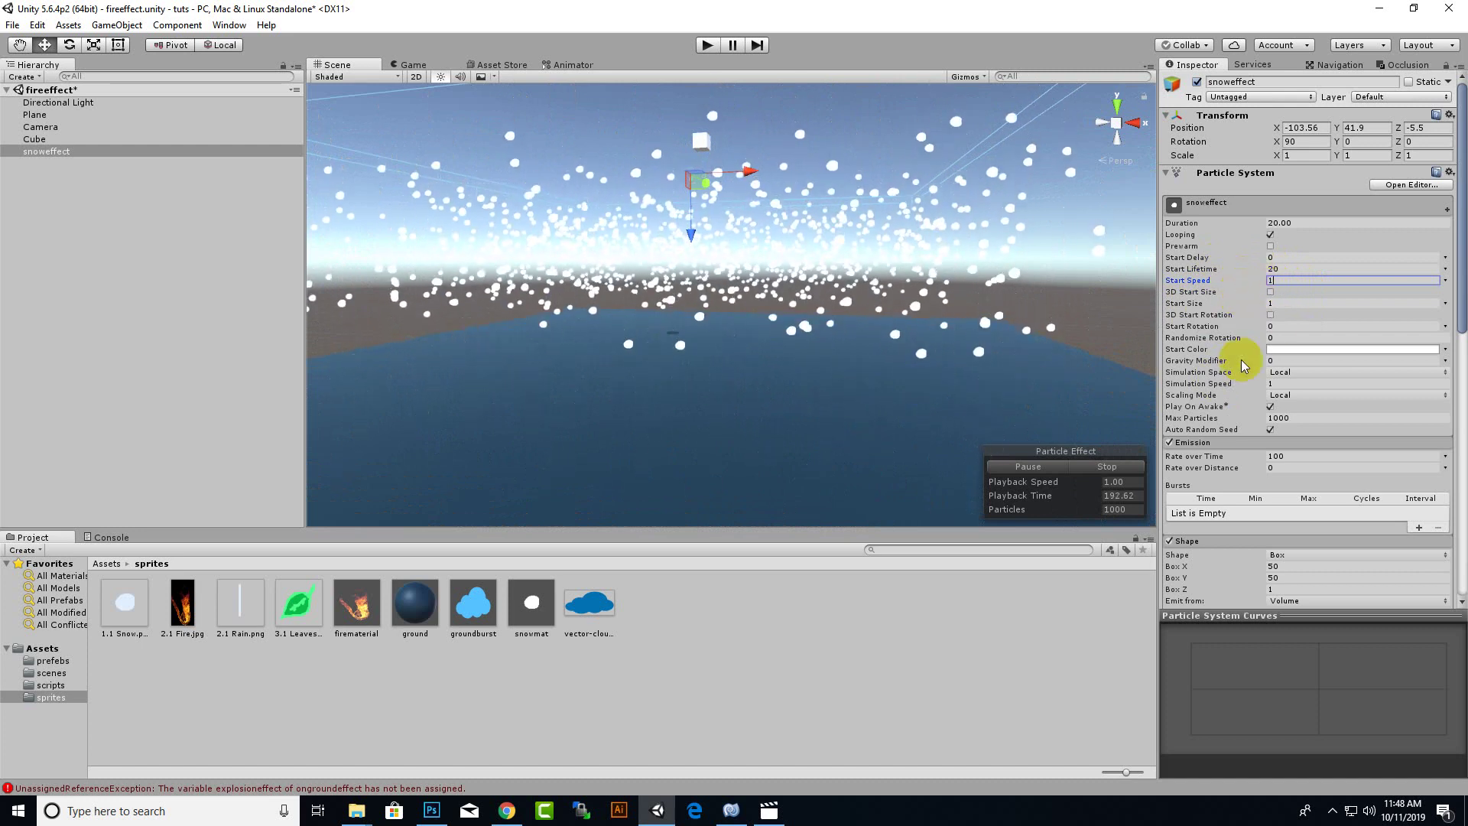
key("Return")
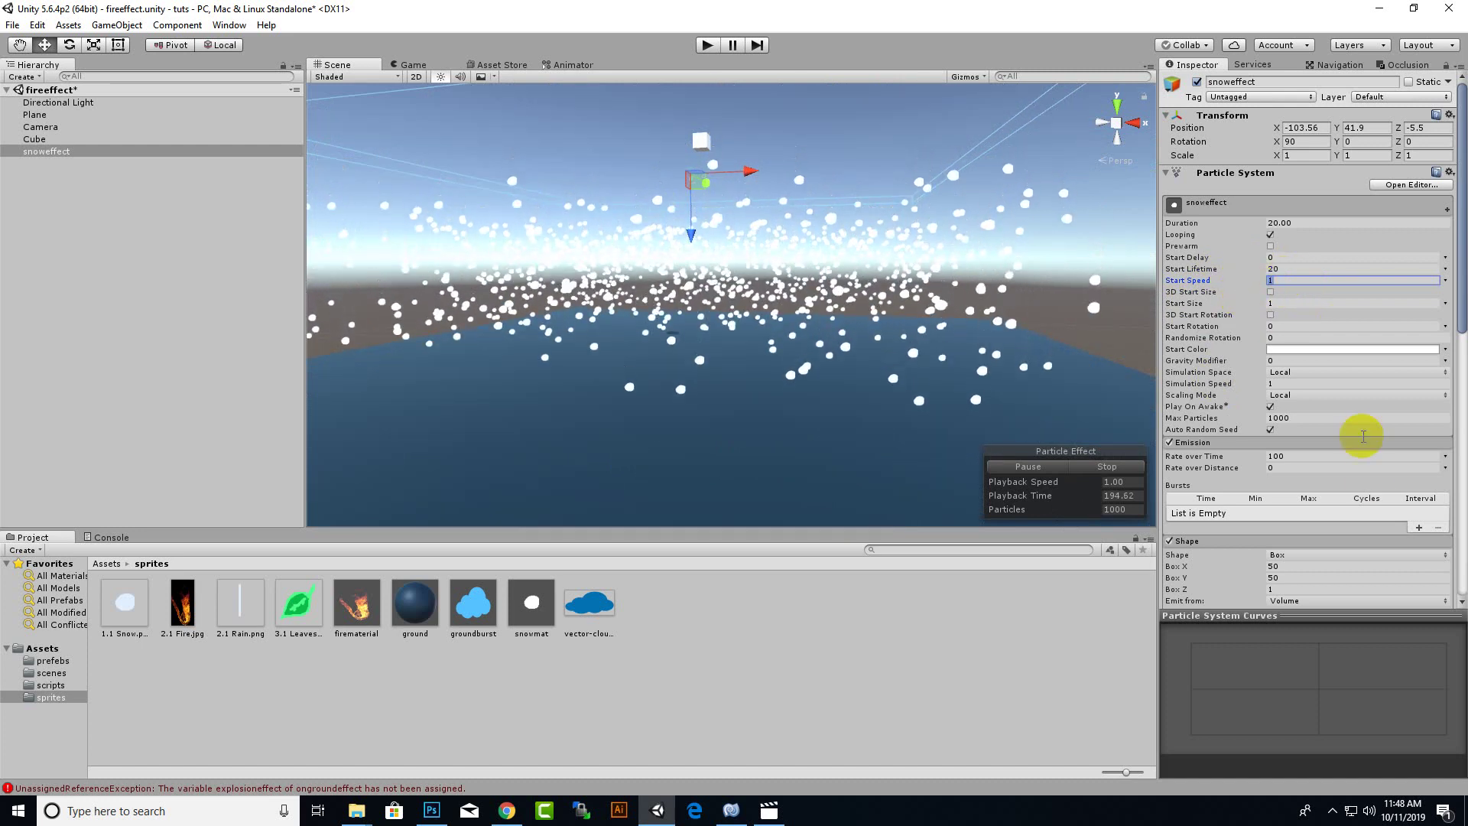
Step: Set the maximum number of particles of snoweffect to 5000 and check the snowfall over the plane
scroll(1369, 468, "down", 4)
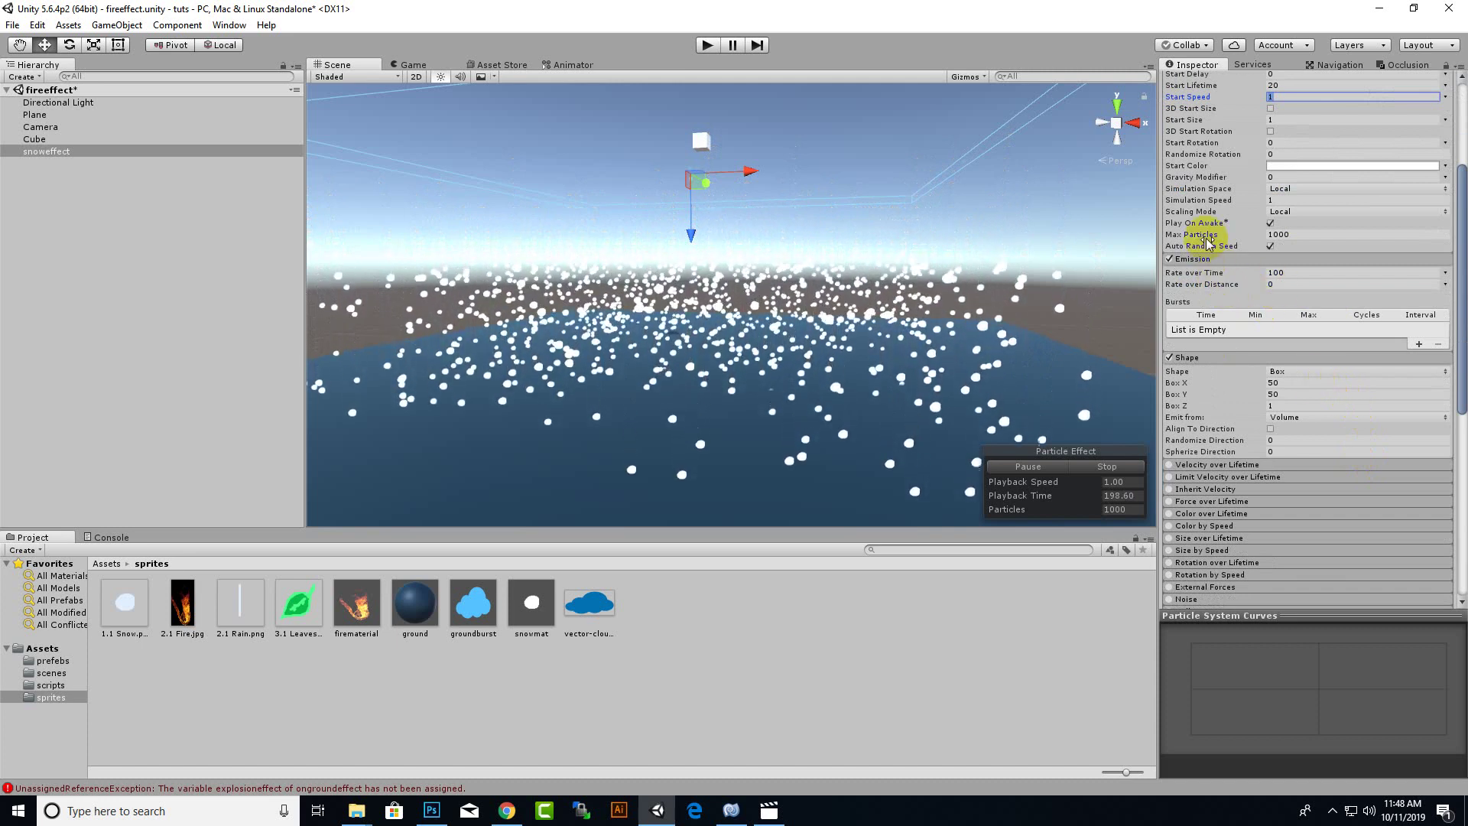
left_click(1288, 234)
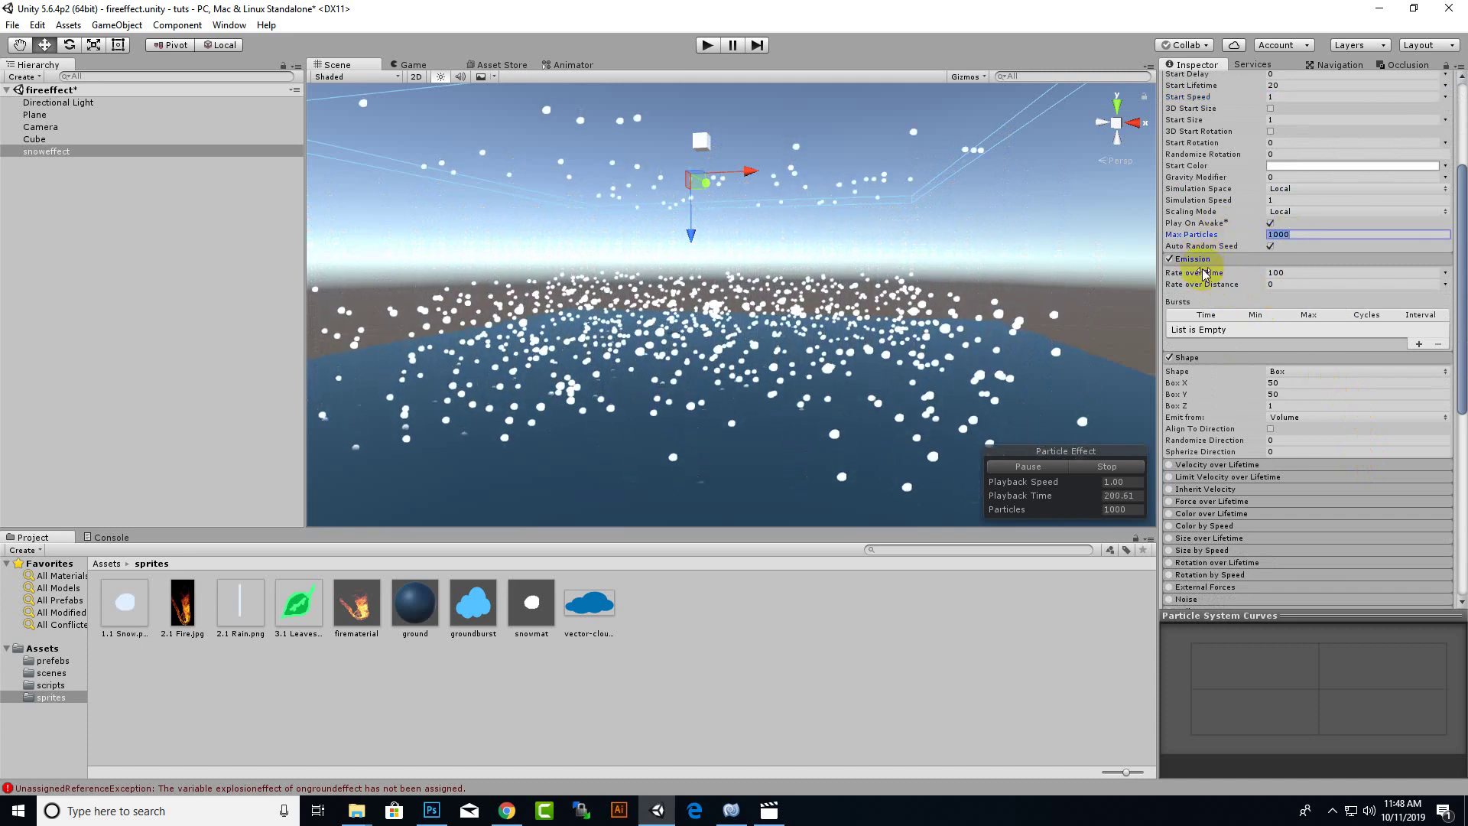
type("500")
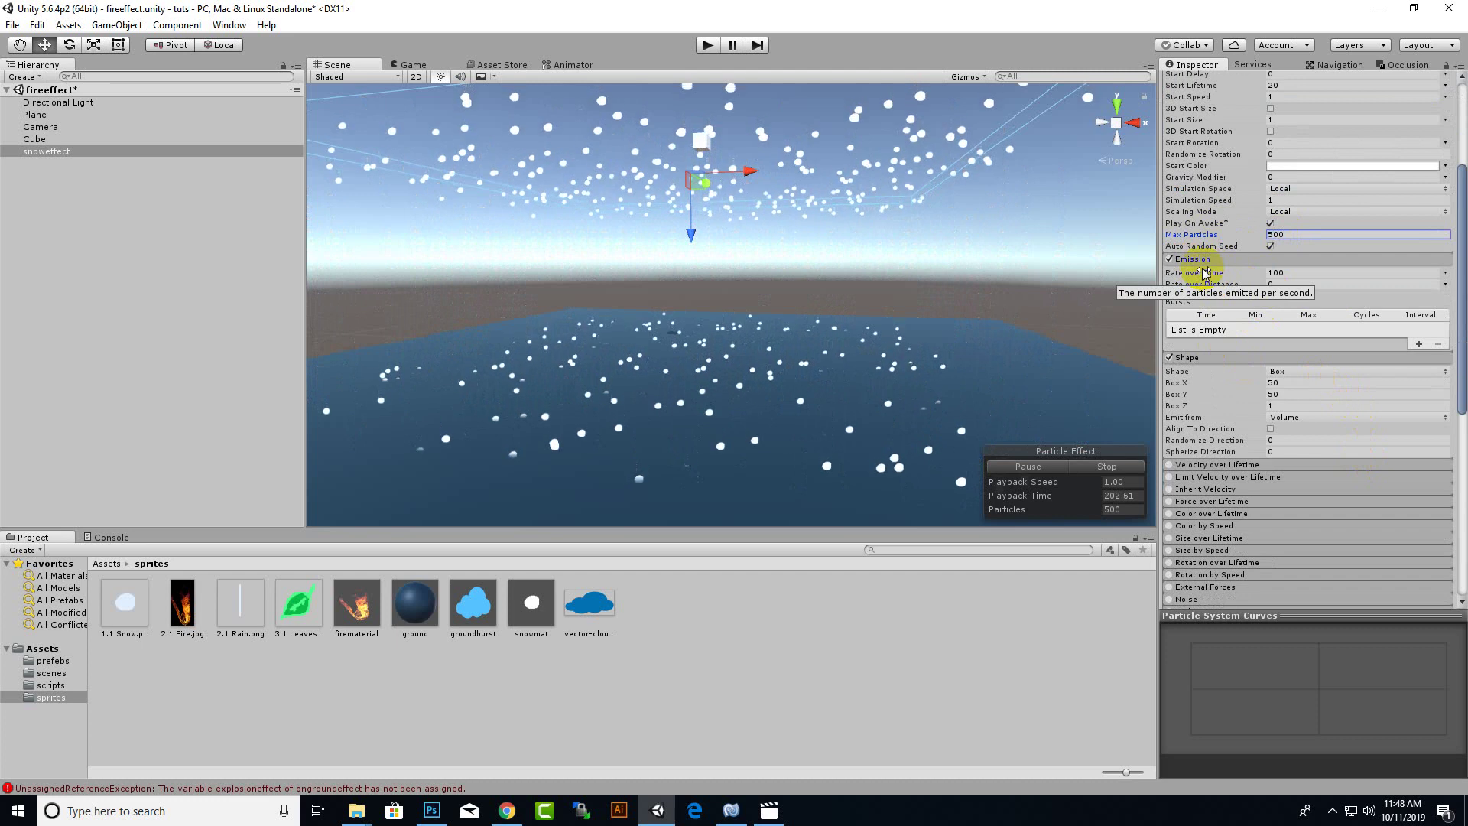
type("0")
key("Return")
scroll(858, 328, "down", 3)
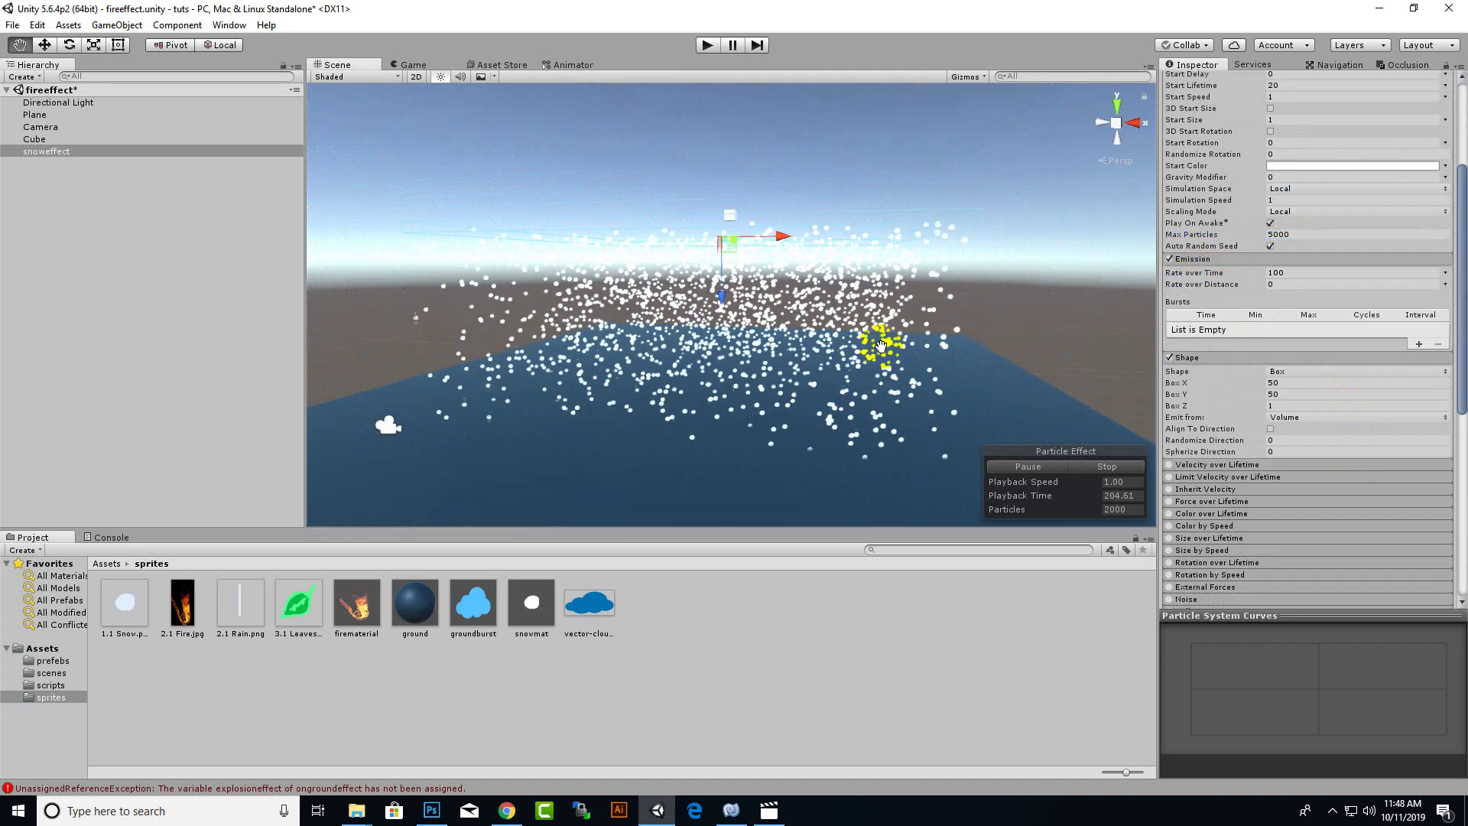
middle_click_drag(880, 345, 898, 191)
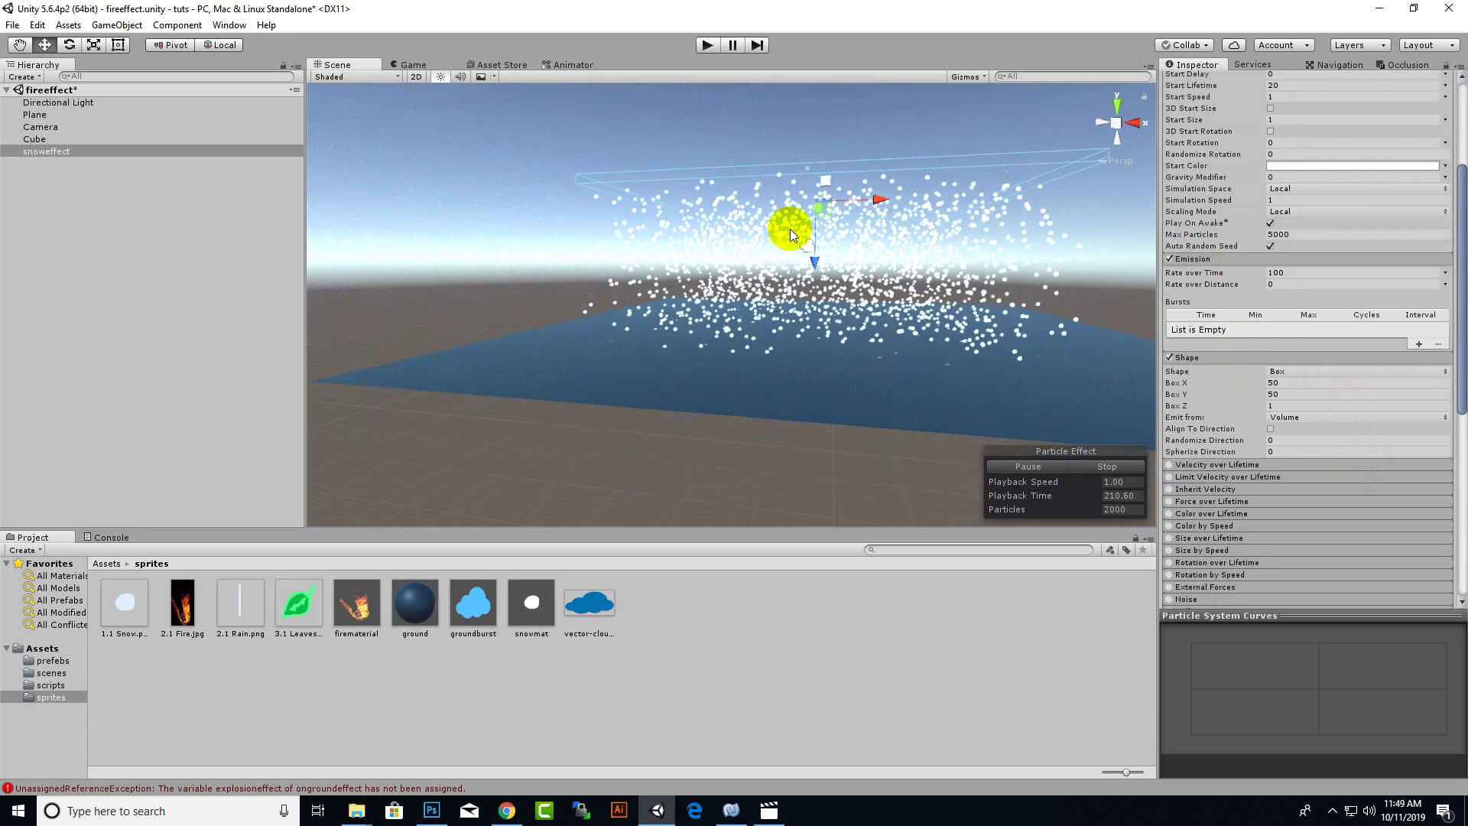
Step: Enable the Collision module of the snoweffect particle system and expand its settings
right_click_drag(791, 228, 1004, 453)
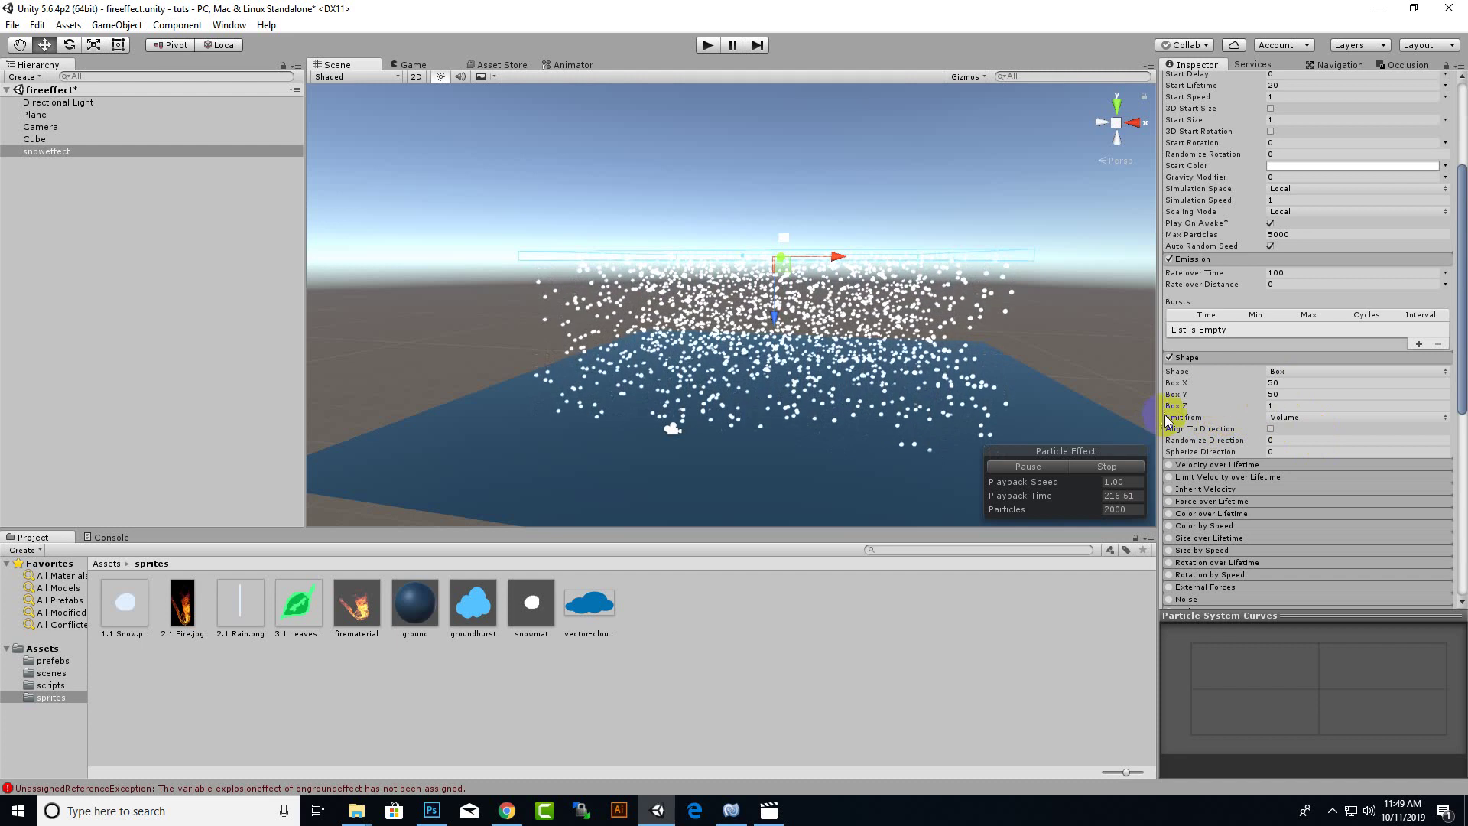
scroll(1261, 424, "down", 8)
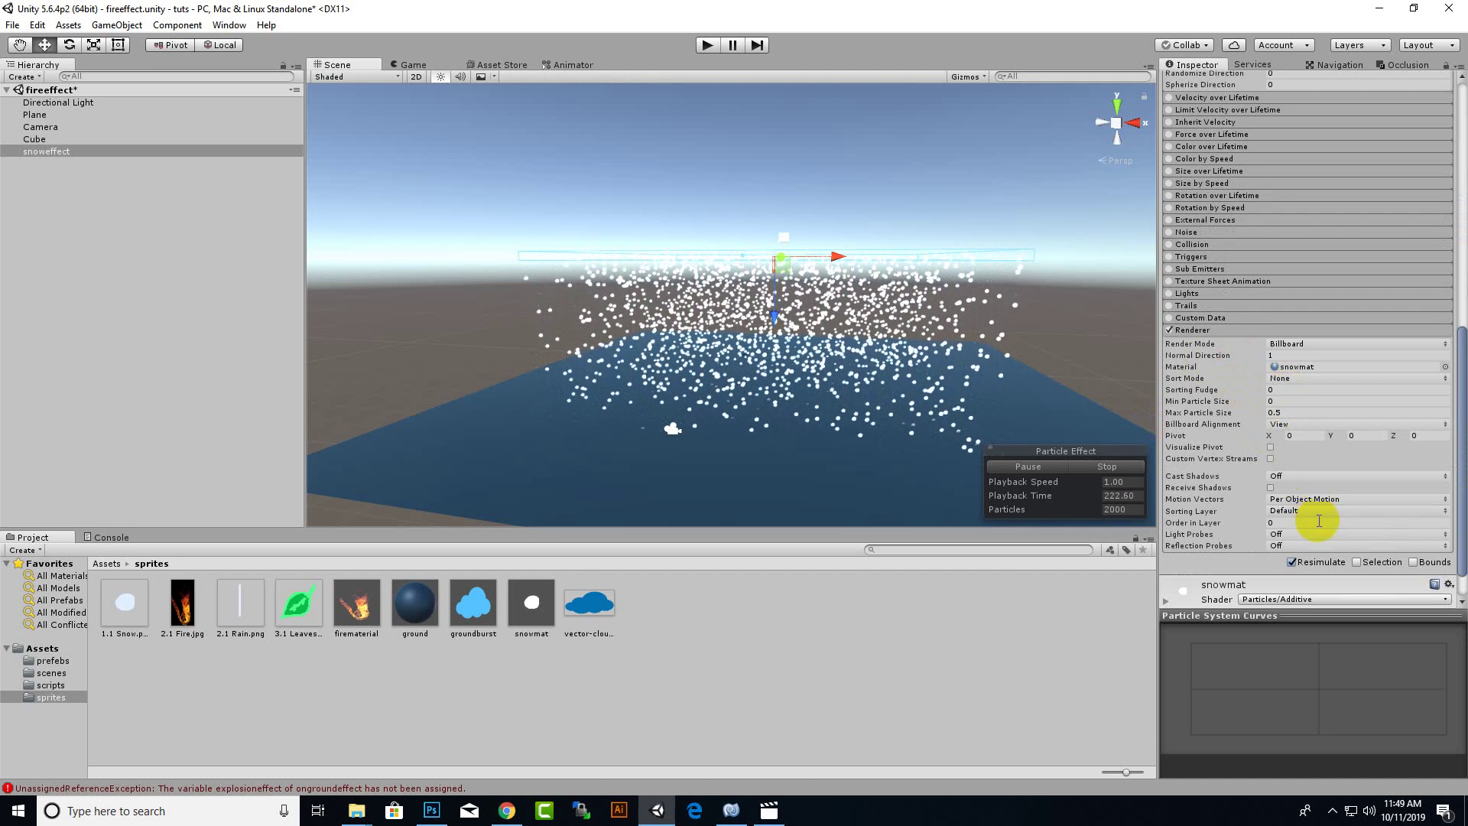
scroll(1315, 478, "down", 1)
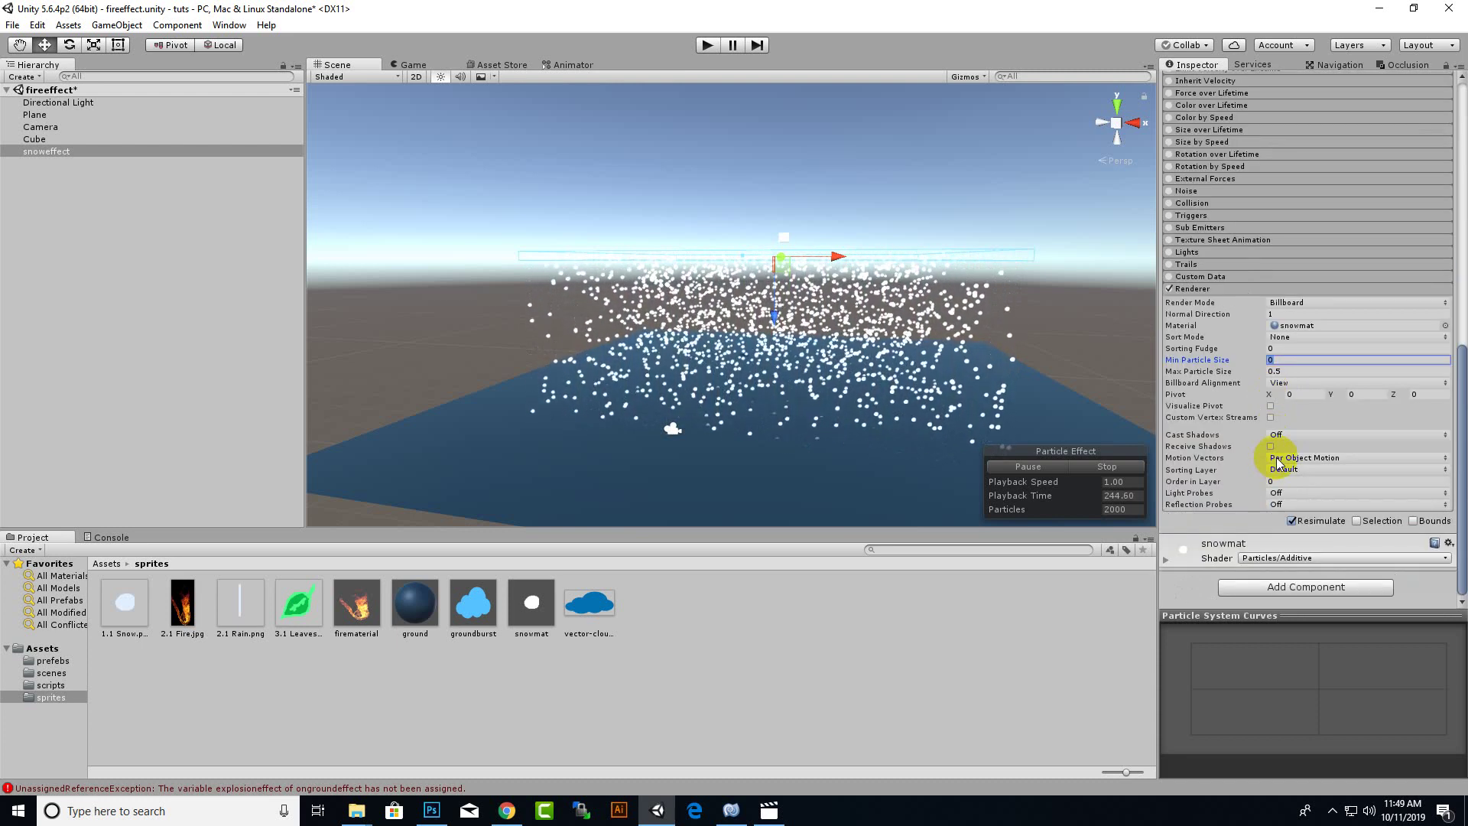
scroll(1277, 459, "up", 5)
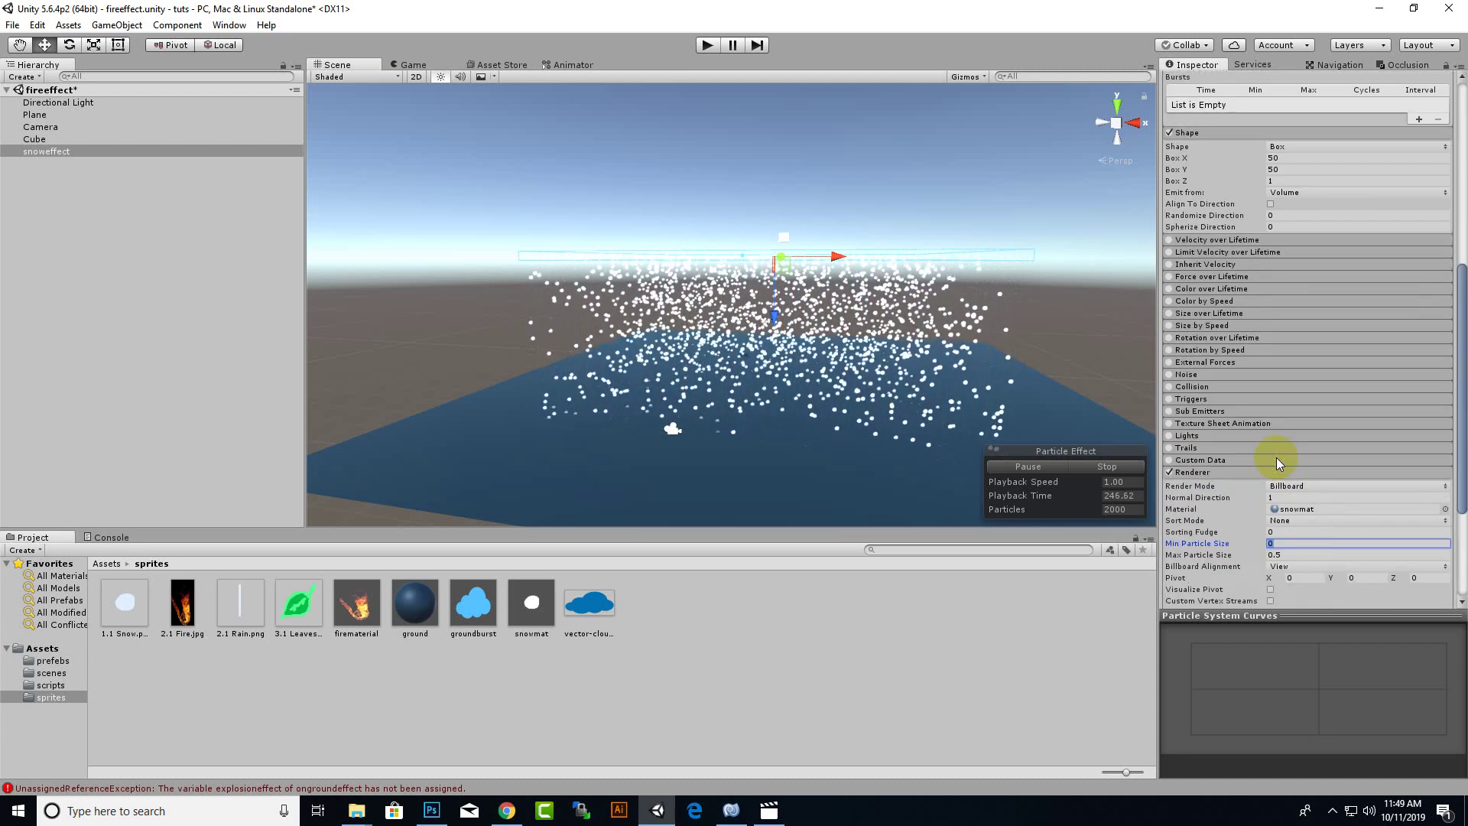
scroll(1277, 458, "up", 2)
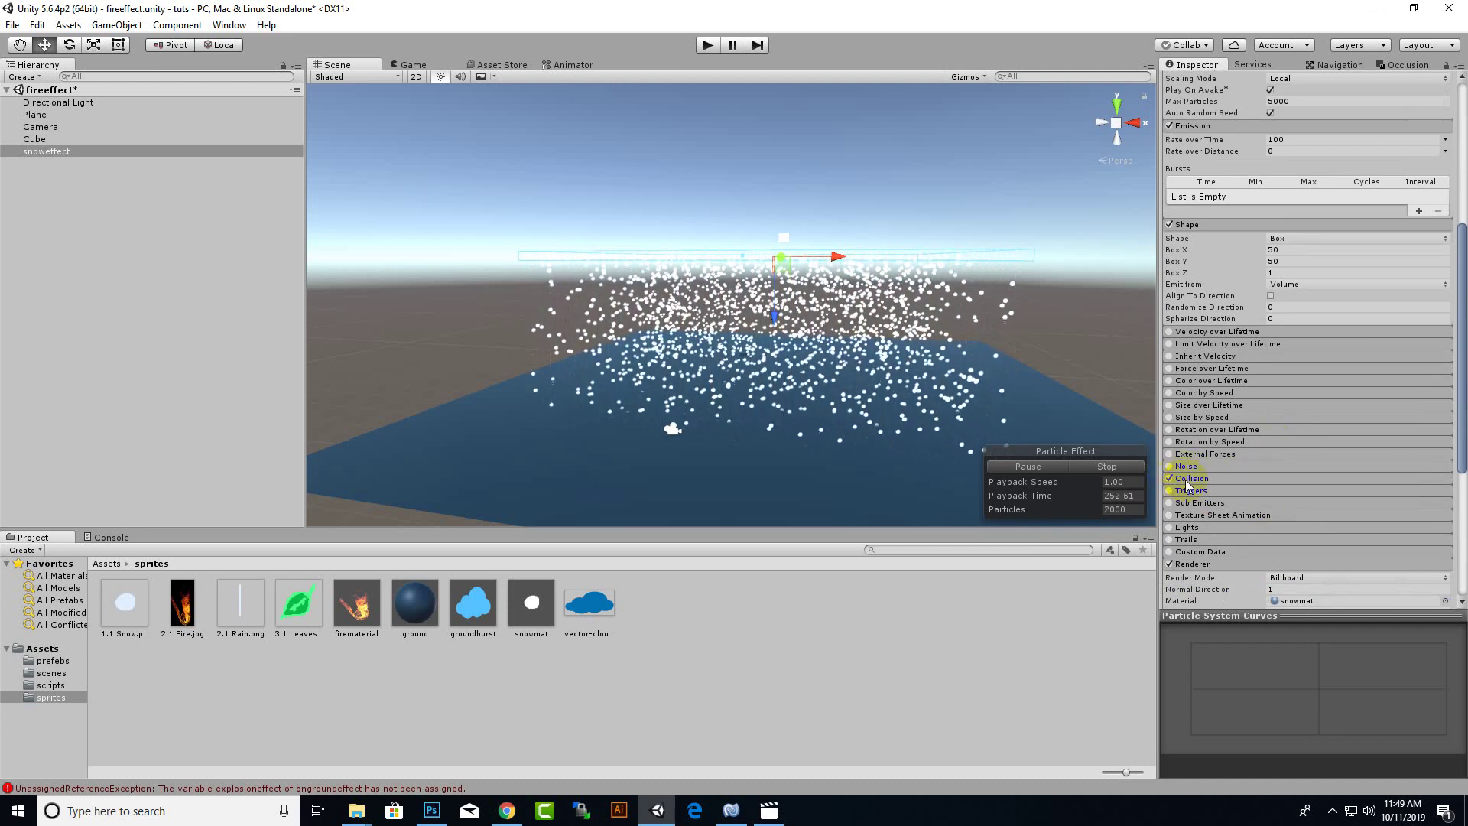
left_click(1169, 479)
left_click(1192, 480)
scroll(1239, 474, "down", 3)
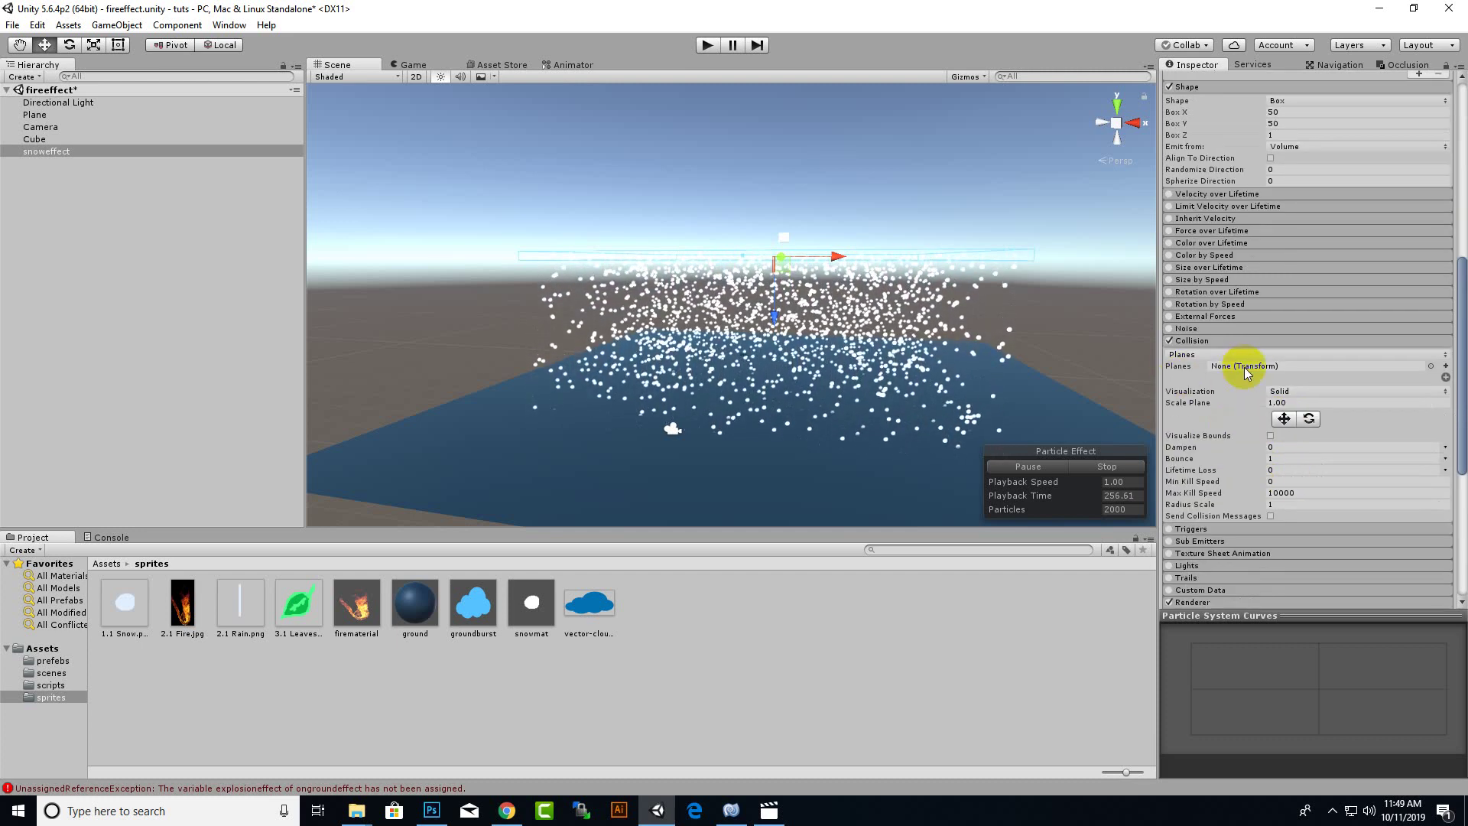
Step: Lower the snoweffect emitter to a Y position of 36.5, closer to the ground plane
middle_click_drag(828, 453, 915, 295)
left_click(796, 331)
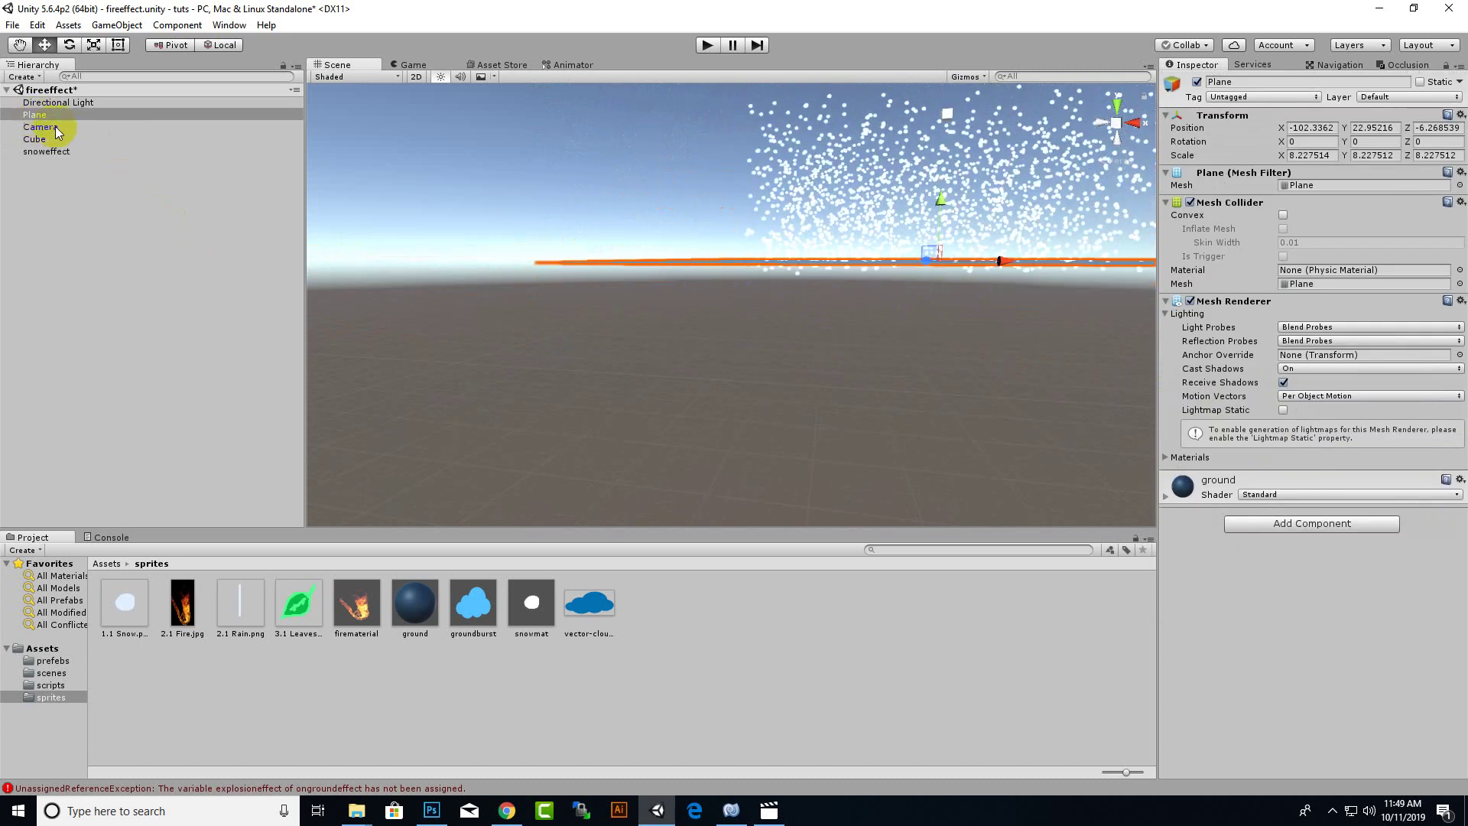
left_click(46, 151)
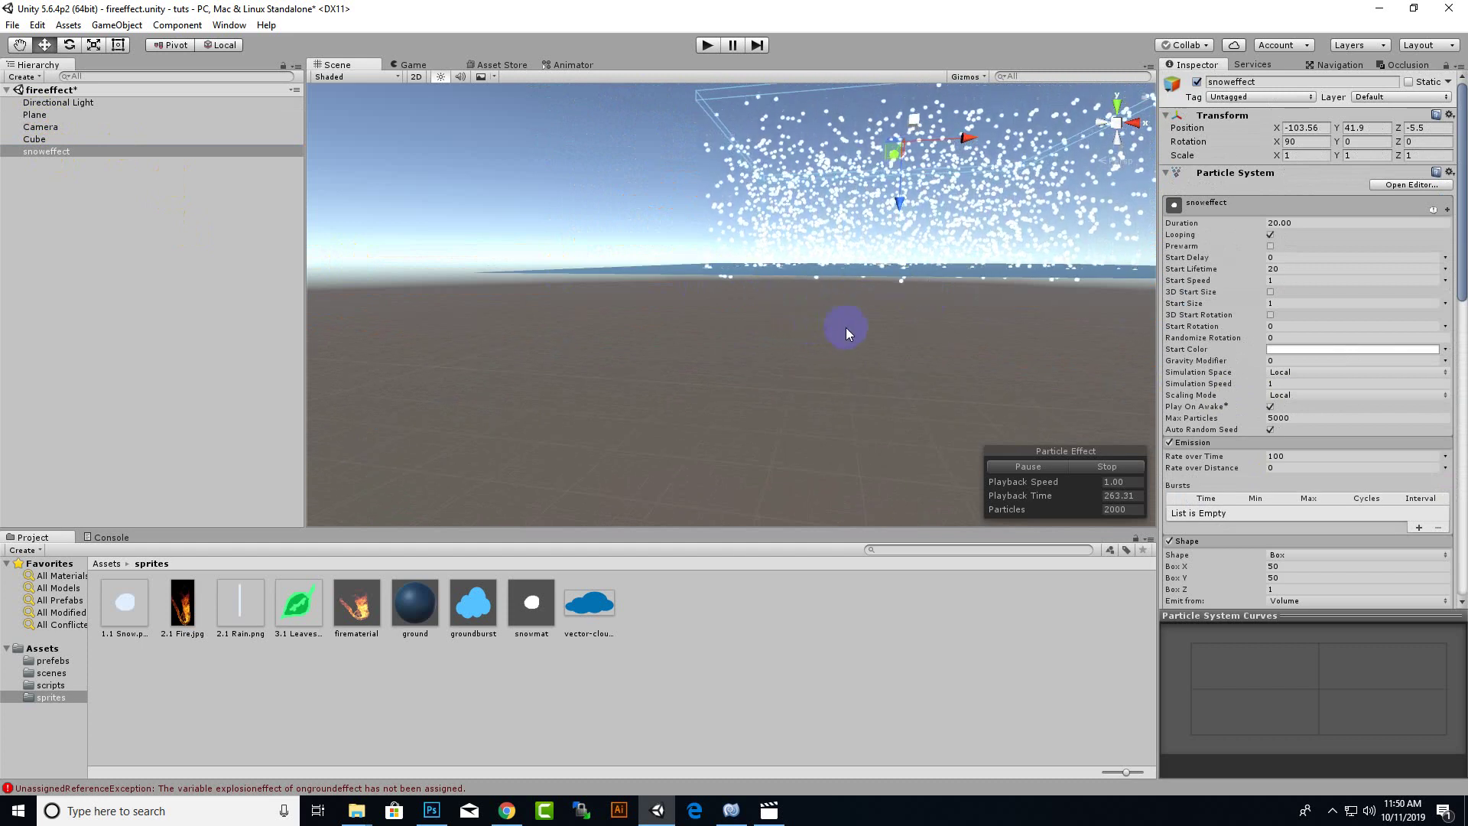
mouse_move(846, 328)
middle_mouse_down()
mouse_move(819, 411)
mouse_move(866, 374)
mouse_move(895, 240)
mouse_move(879, 318)
mouse_move(820, 438)
mouse_move(865, 340)
middle_mouse_up()
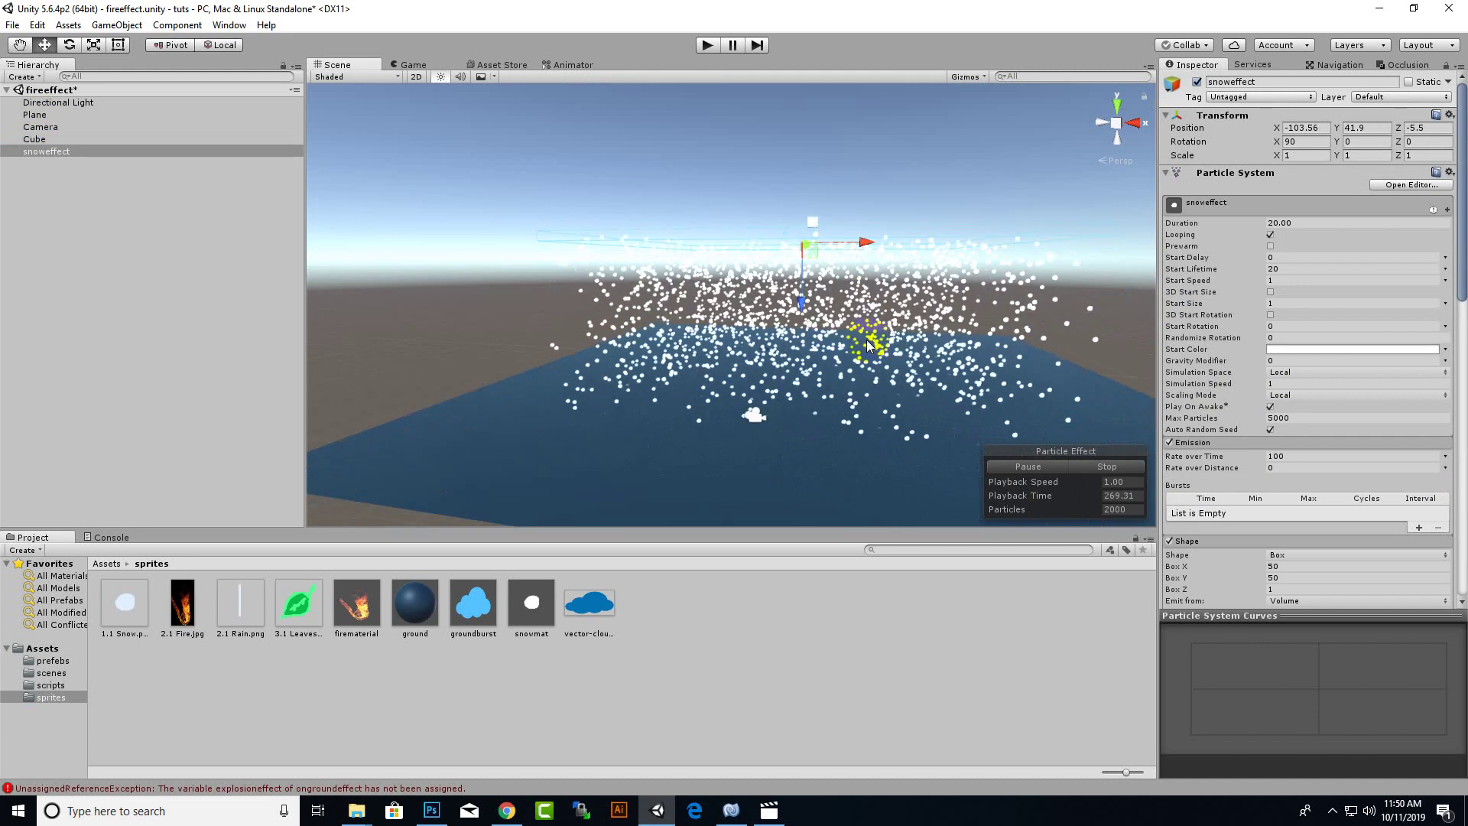
left_click_drag(799, 394, 1013, 409)
middle_click_drag(1013, 409, 995, 313)
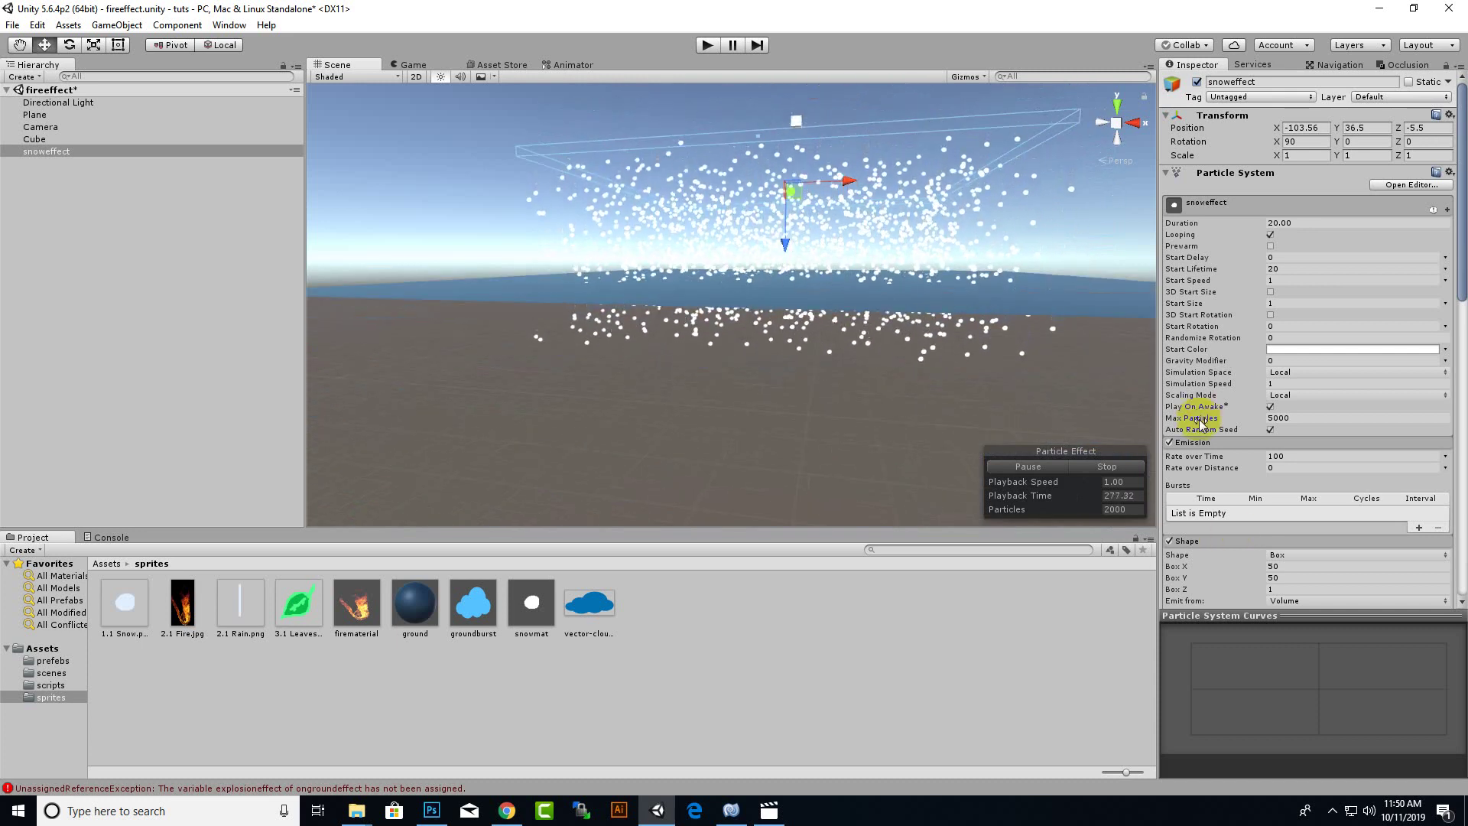
Step: Assign the Plane object as the collision plane of snoweffect and check how the flakes hit its surface
scroll(1202, 423, "down", 6)
left_click(1216, 526)
scroll(1216, 527, "down", 3)
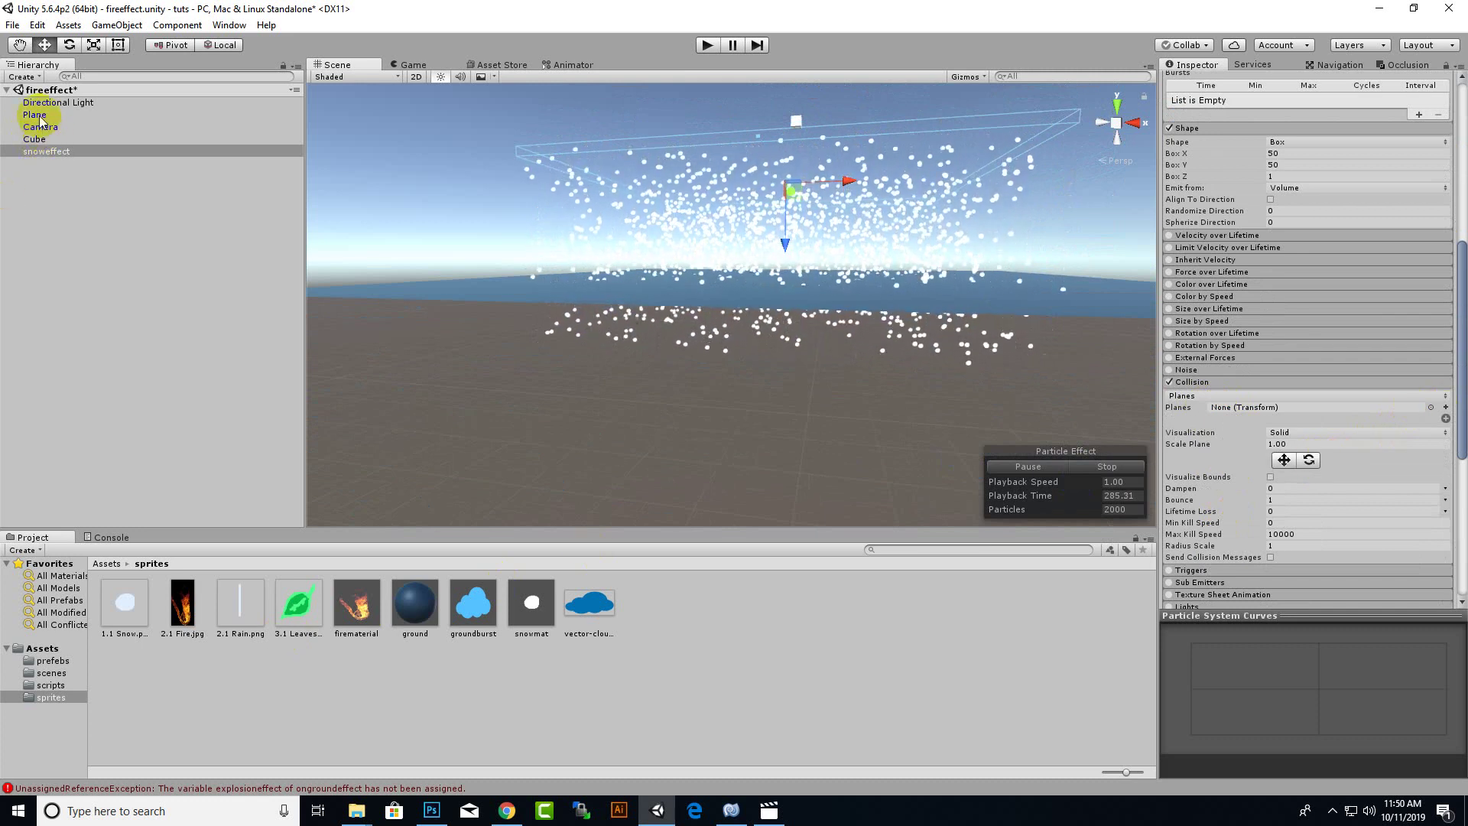
left_click_drag(40, 120, 1118, 389)
left_click_drag(1330, 446, 1301, 407)
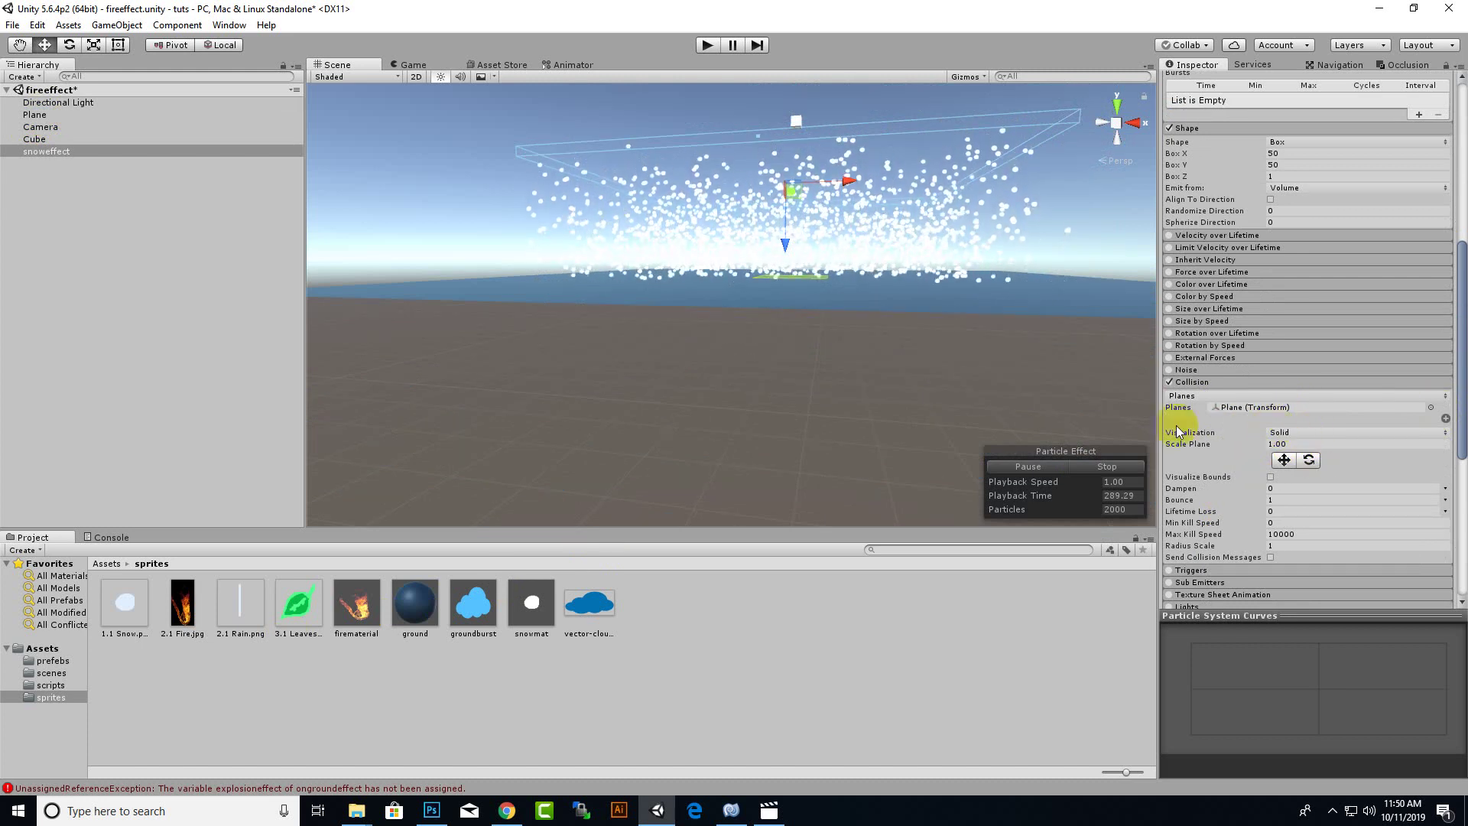
middle_click_drag(972, 387, 970, 400)
scroll(997, 329, "up", 5)
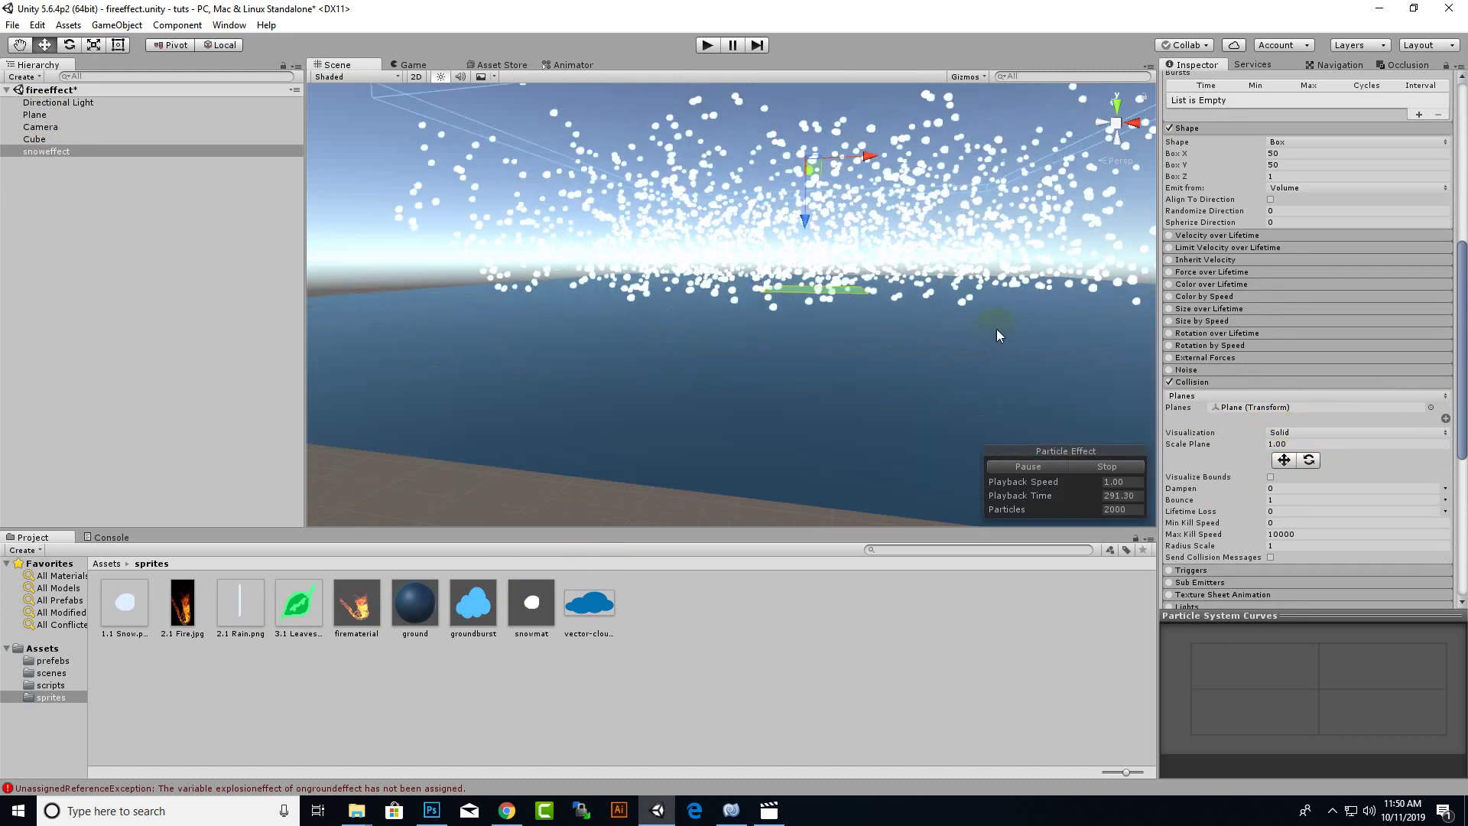
middle_click_drag(997, 329, 998, 311)
scroll(1006, 305, "up", 3)
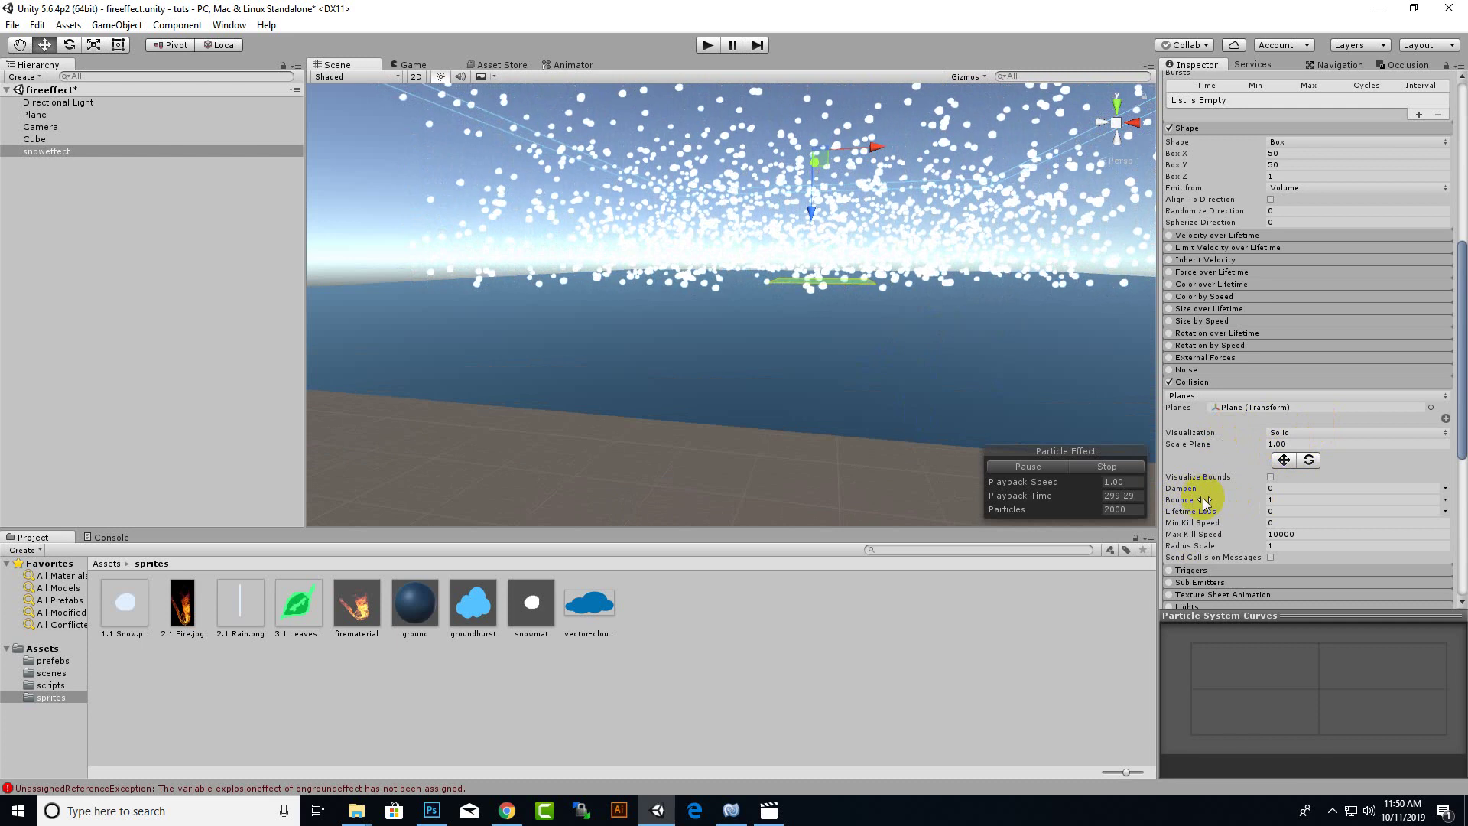
Step: Set the collision Bounce of snoweffect to 0 and check the flakes landing on the plane
left_click(1342, 815)
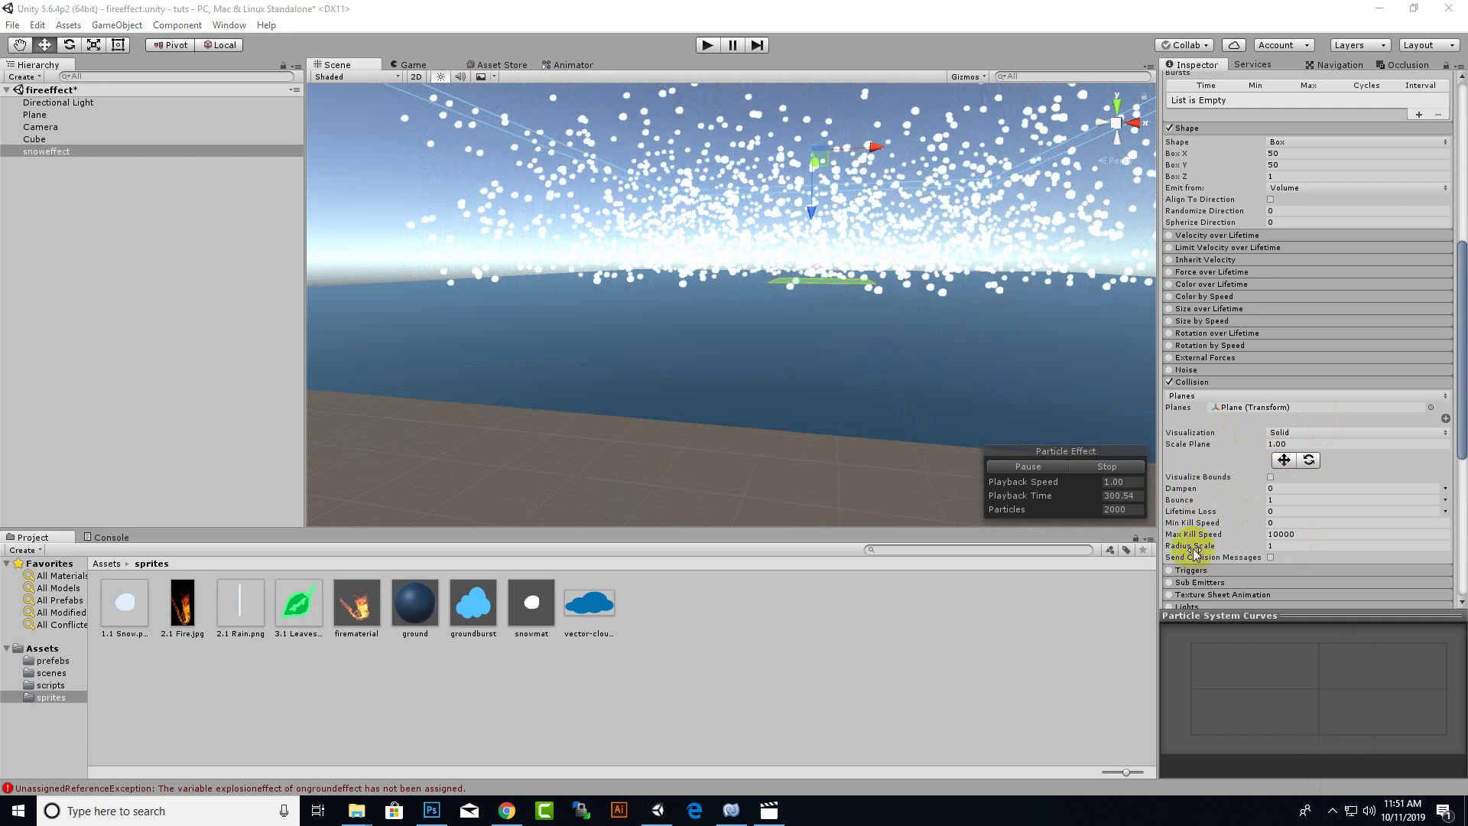
left_click(1289, 500)
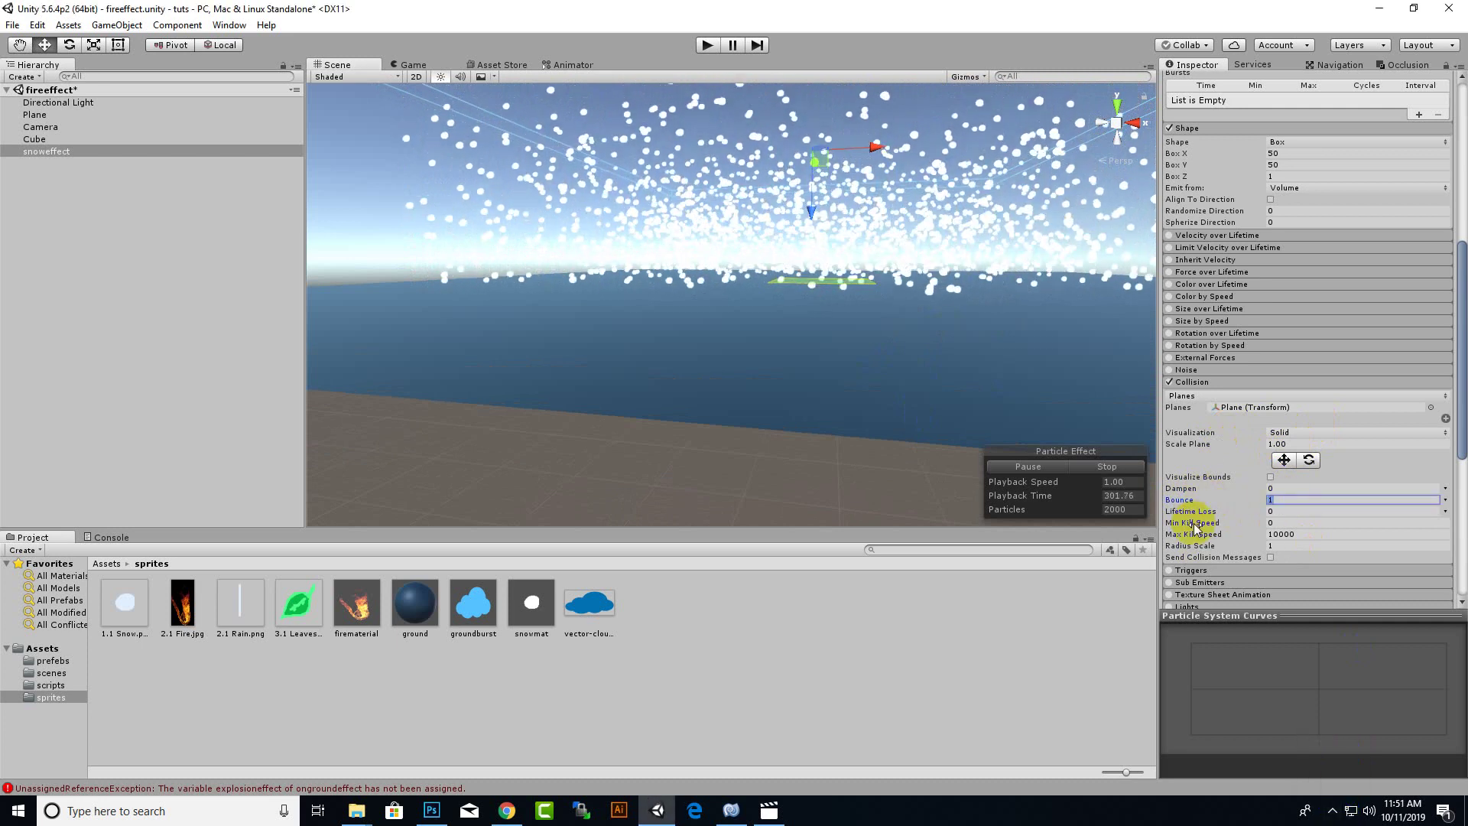
type("0")
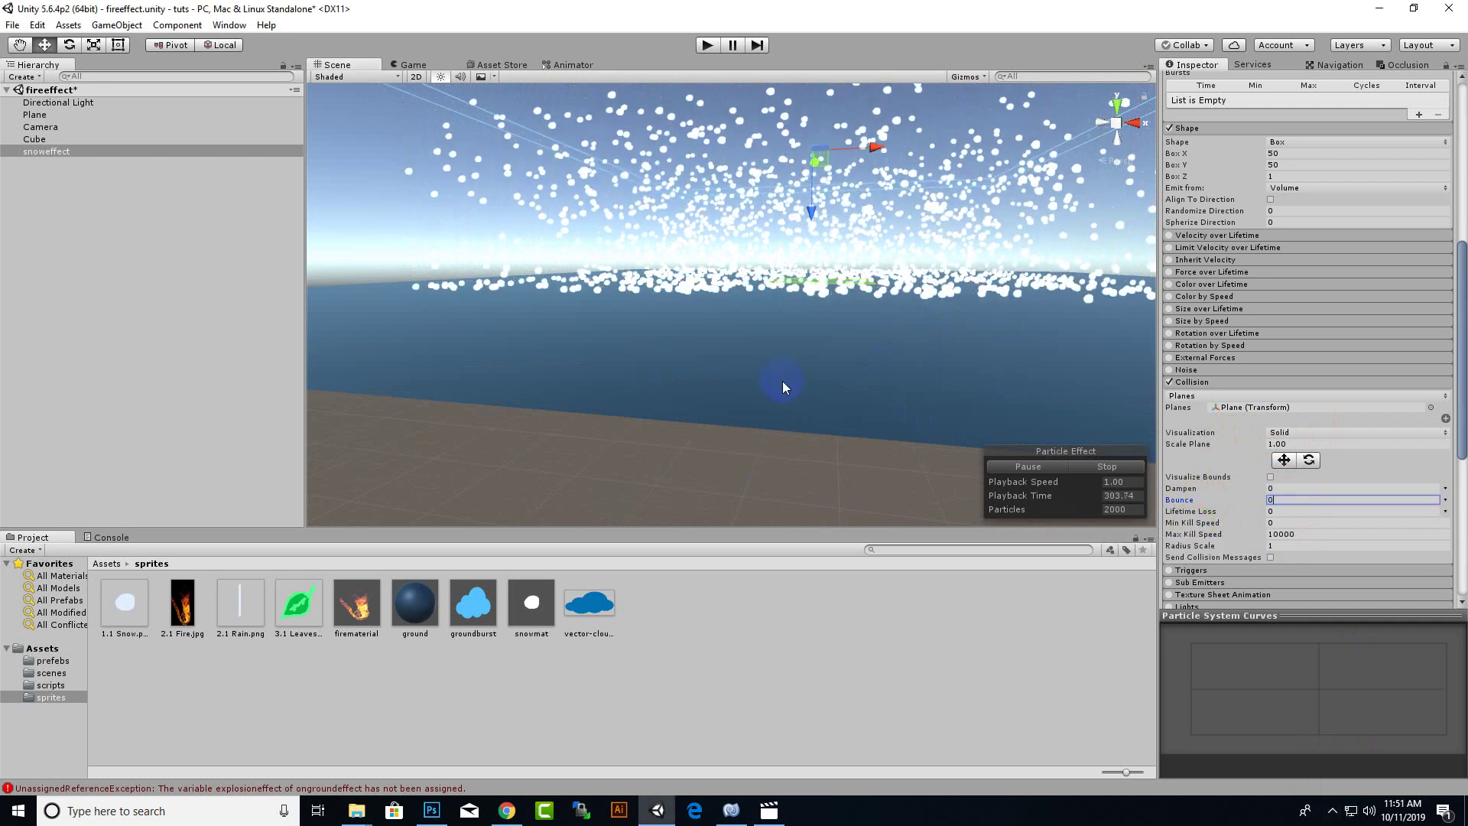
left_click_drag(799, 406, 783, 438, "alt")
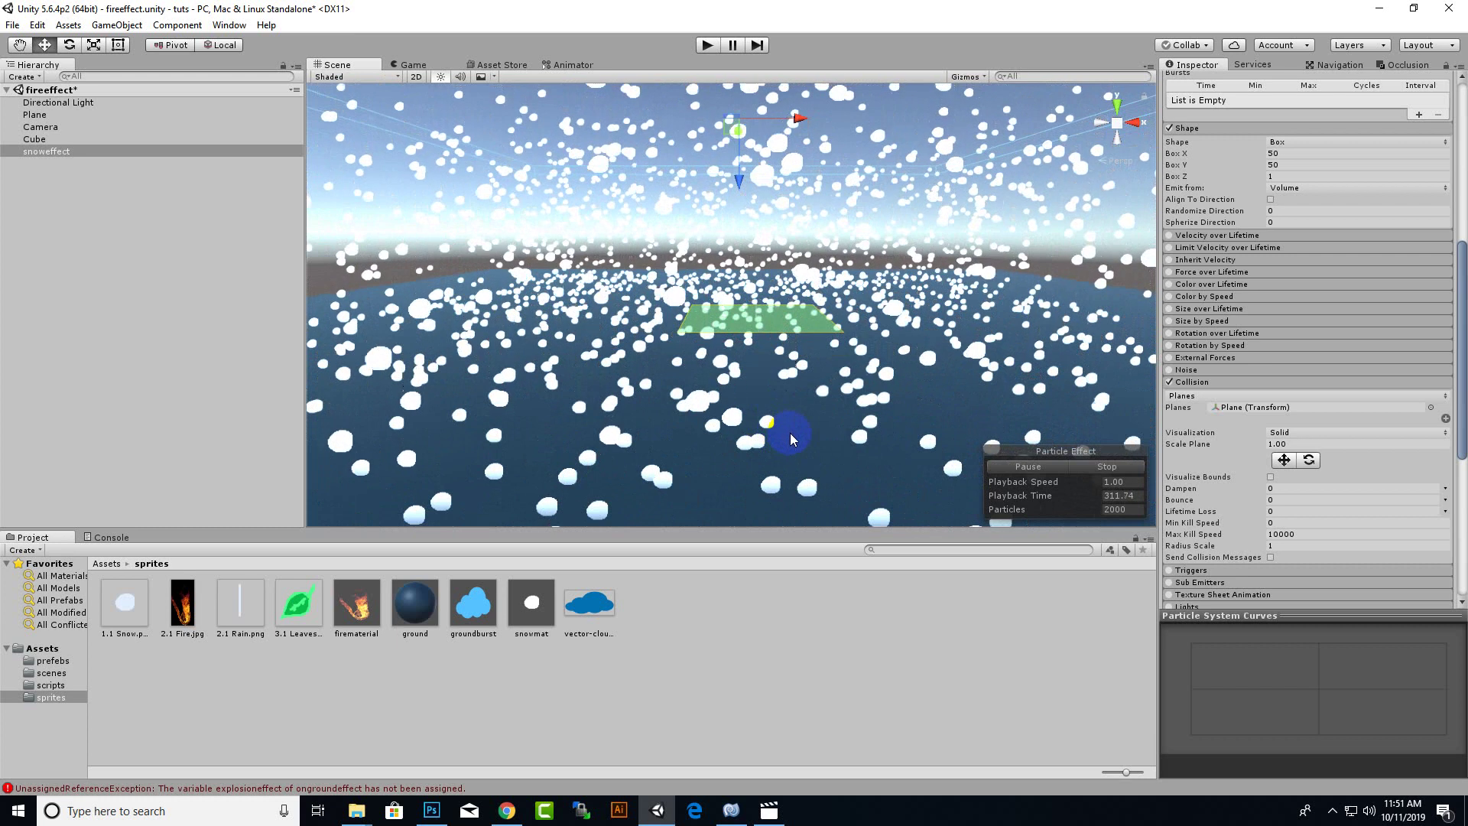
mouse_move(790, 436)
left_mouse_down("alt")
mouse_move(758, 368)
mouse_move(793, 460)
mouse_move(784, 386)
mouse_move(764, 393)
mouse_move(764, 423)
mouse_move(777, 416)
mouse_move(741, 429)
mouse_move(778, 453)
left_mouse_up("alt")
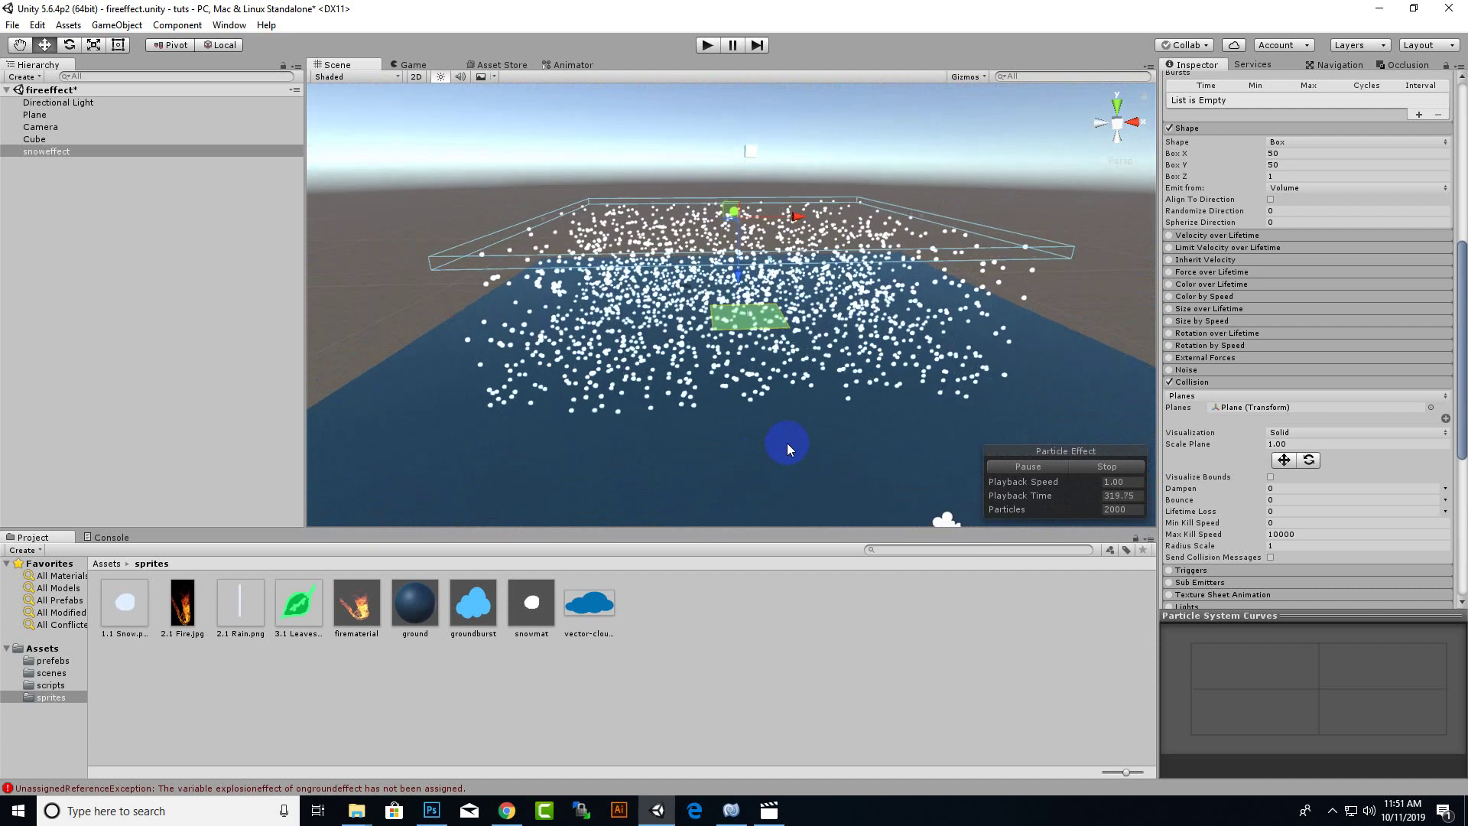